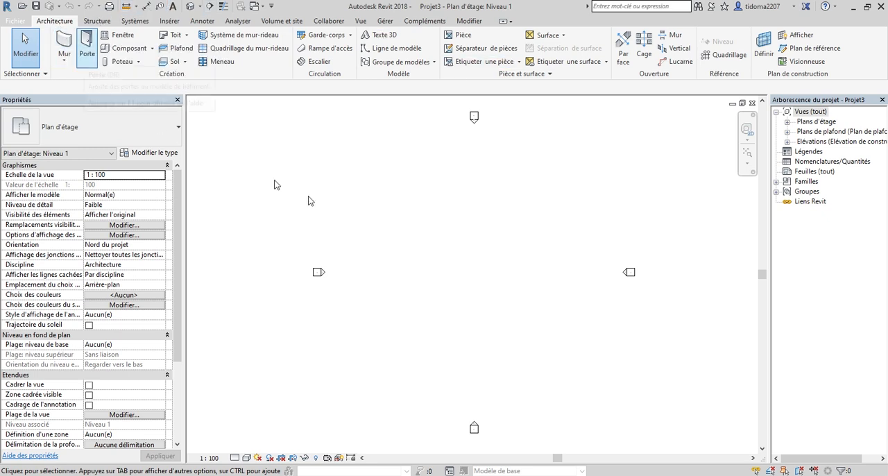
Examine the variants offered by the Wall tool, from architectural and structural walls to wall by face and sweep or reveal profiles.
{"action": "key", "text": "w"}
{"action": "key", "text": "a"}
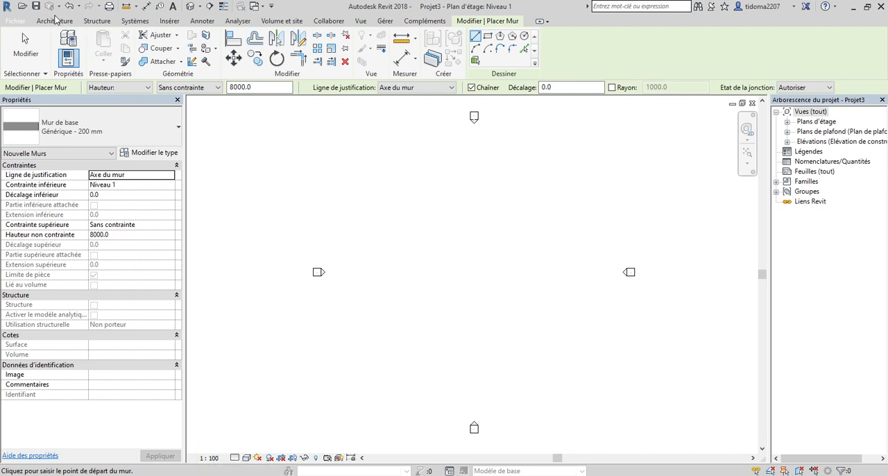
{"action": "left_click", "coordinate": [54, 21]}
{"action": "left_click", "coordinate": [63, 42]}
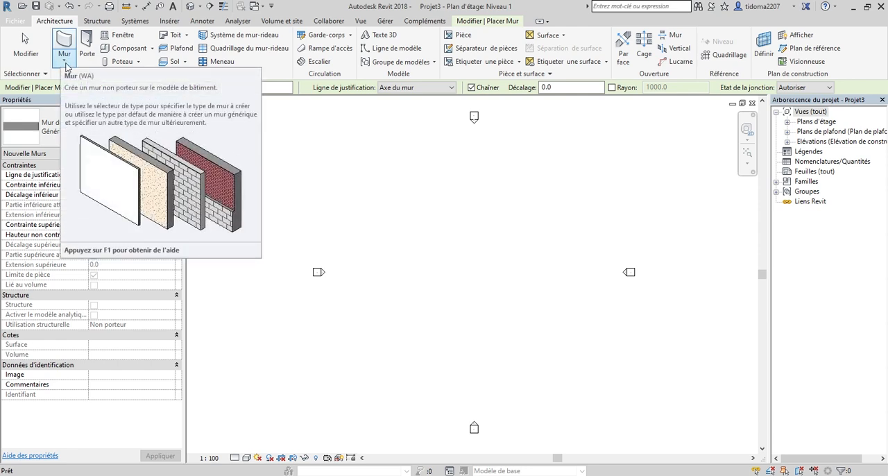
{"action": "left_click", "coordinate": [66, 63]}
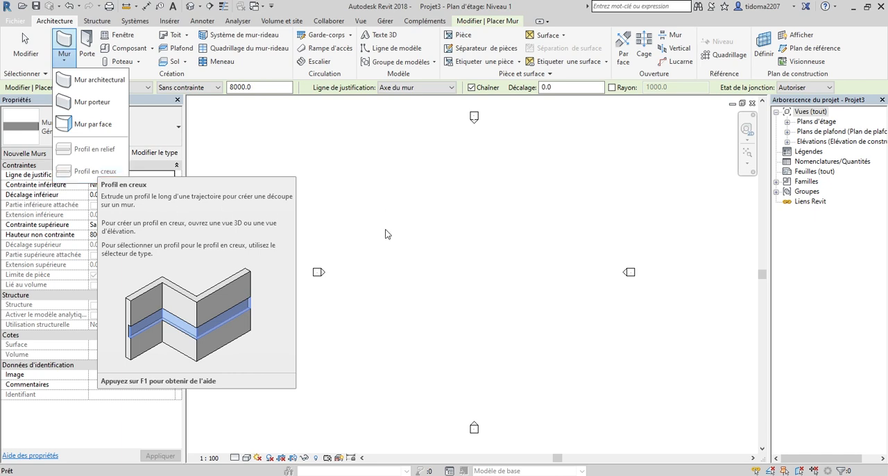
{"action": "left_click", "coordinate": [453, 238]}
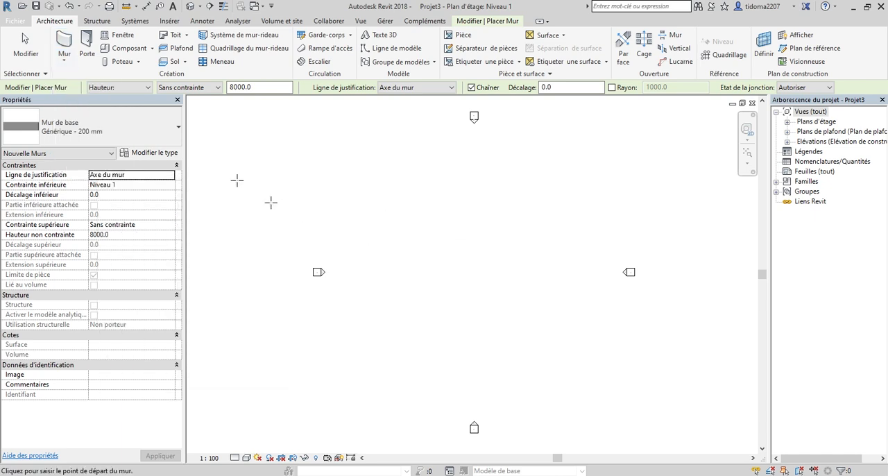
{"action": "left_click", "coordinate": [64, 63]}
{"action": "key", "text": "Escape"}
{"action": "key", "text": "Escape"}
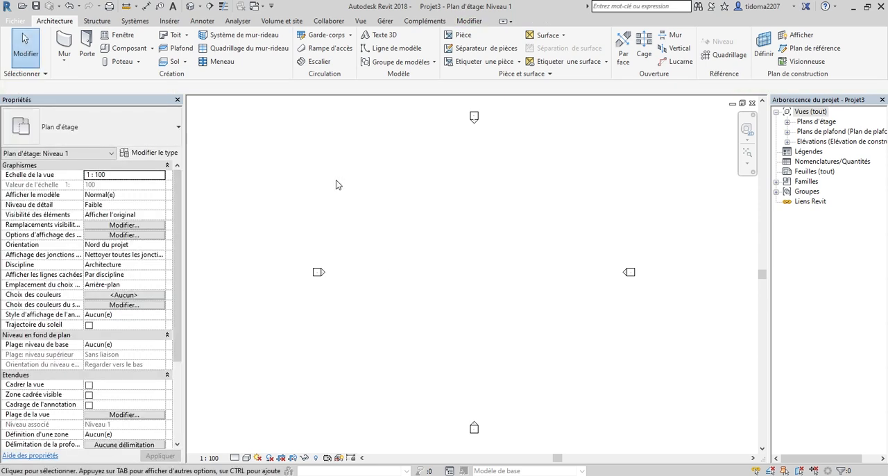
Start an architectural wall and choose the basic wall type Générique - 250 mm from the available wall types.
{"action": "left_click", "coordinate": [72, 65]}
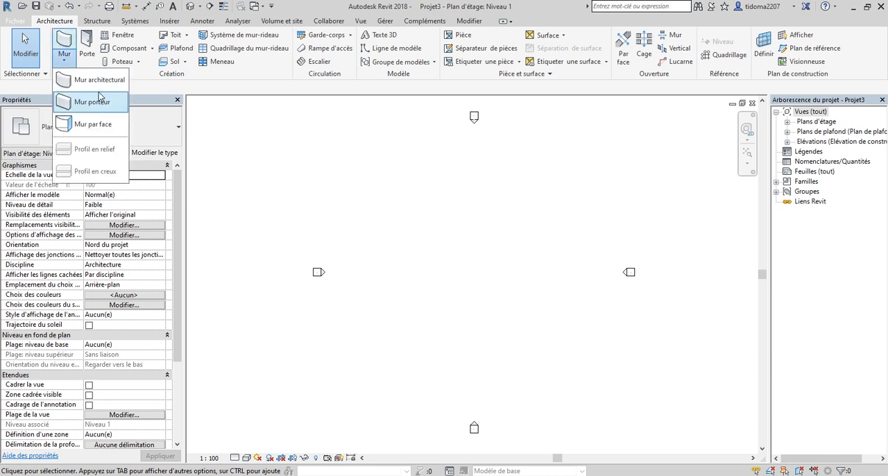
{"action": "left_click", "coordinate": [92, 79]}
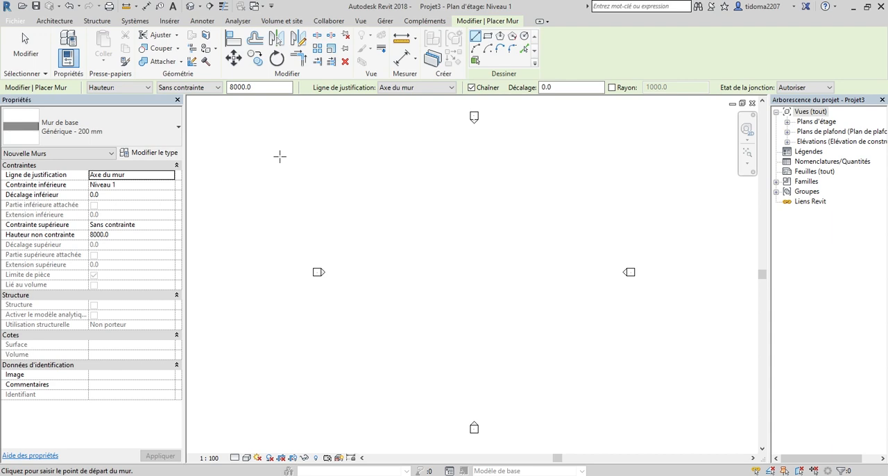
{"action": "left_click", "coordinate": [129, 127]}
{"action": "scroll", "coordinate": [97, 250], "scroll_direction": "down", "scroll_amount": 3}
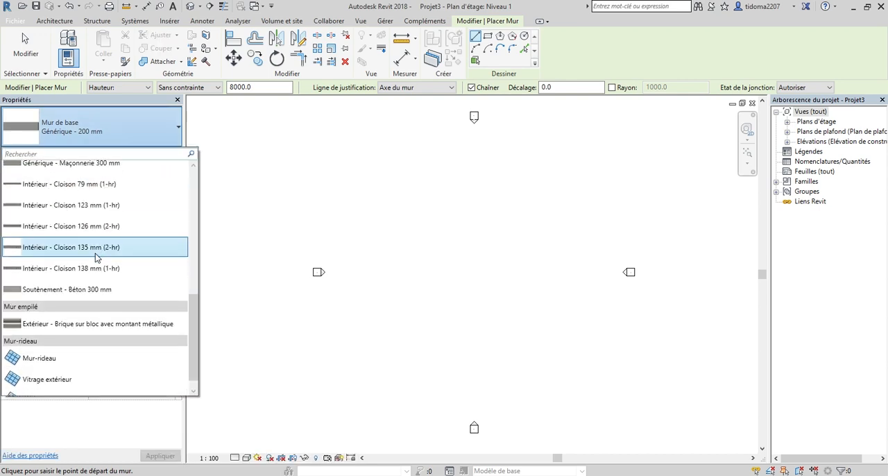
{"action": "scroll", "coordinate": [86, 374], "scroll_direction": "up", "scroll_amount": 8}
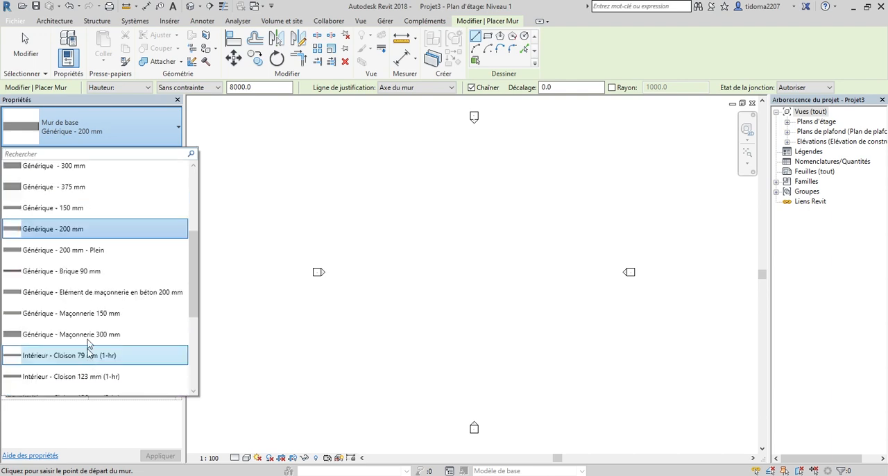
{"action": "scroll", "coordinate": [104, 246], "scroll_direction": "down", "scroll_amount": 3}
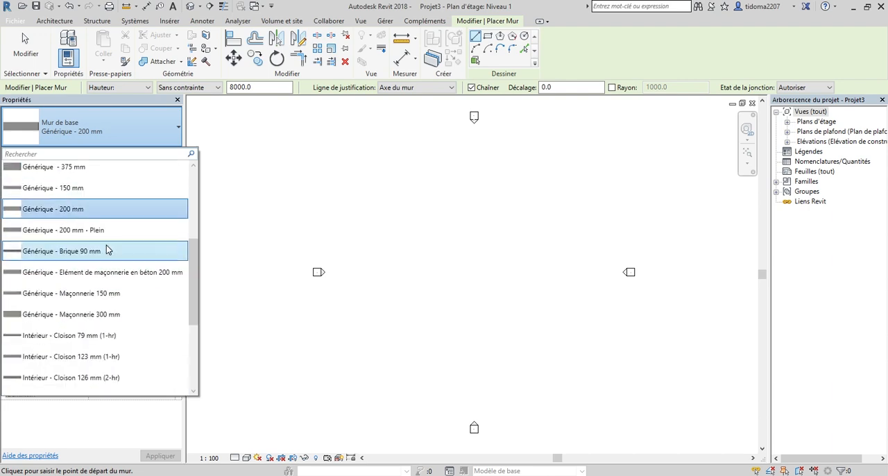
{"action": "scroll", "coordinate": [106, 248], "scroll_direction": "up", "scroll_amount": 4}
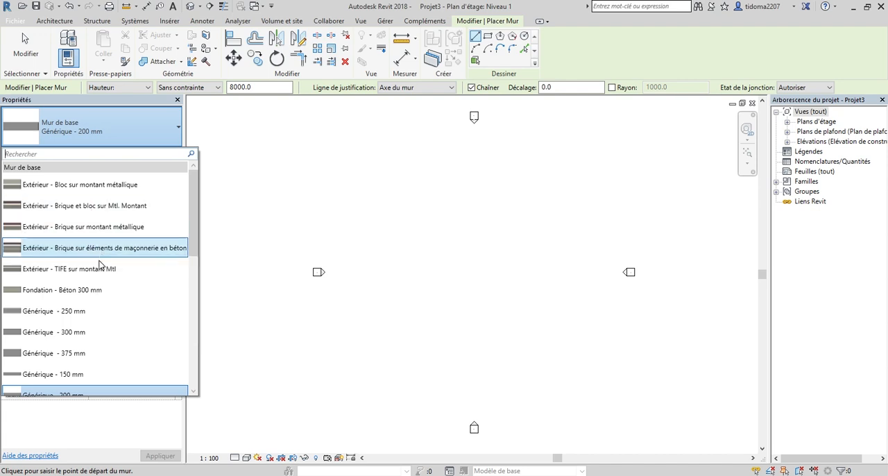
{"action": "scroll", "coordinate": [99, 260], "scroll_direction": "down", "scroll_amount": 2}
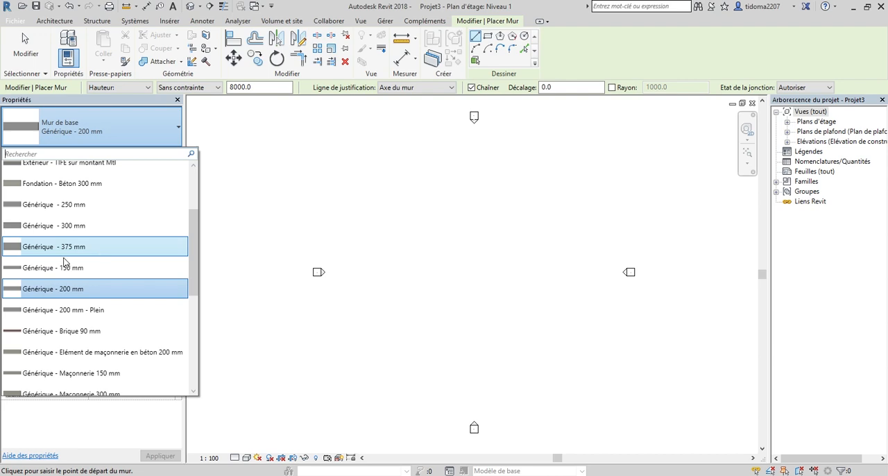
{"action": "scroll", "coordinate": [65, 261], "scroll_direction": "up", "scroll_amount": 2}
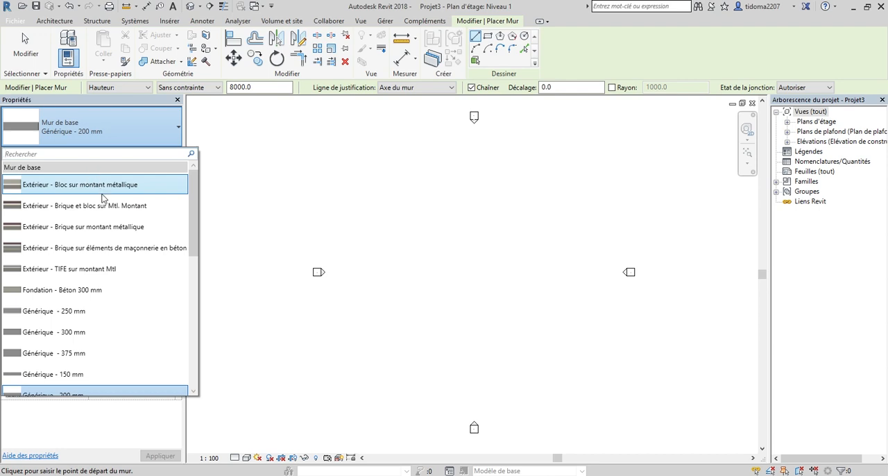
{"action": "scroll", "coordinate": [104, 267], "scroll_direction": "down", "scroll_amount": 3}
{"action": "scroll", "coordinate": [104, 265], "scroll_direction": "down", "scroll_amount": 3}
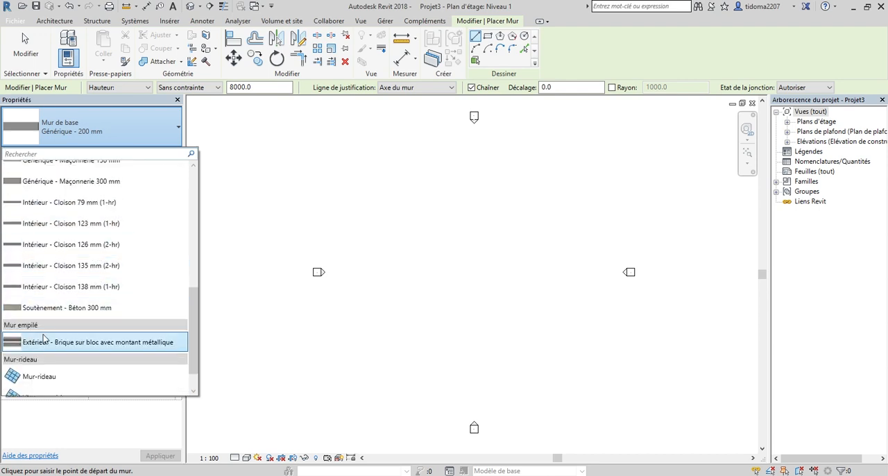
{"action": "scroll", "coordinate": [82, 320], "scroll_direction": "down", "scroll_amount": 1}
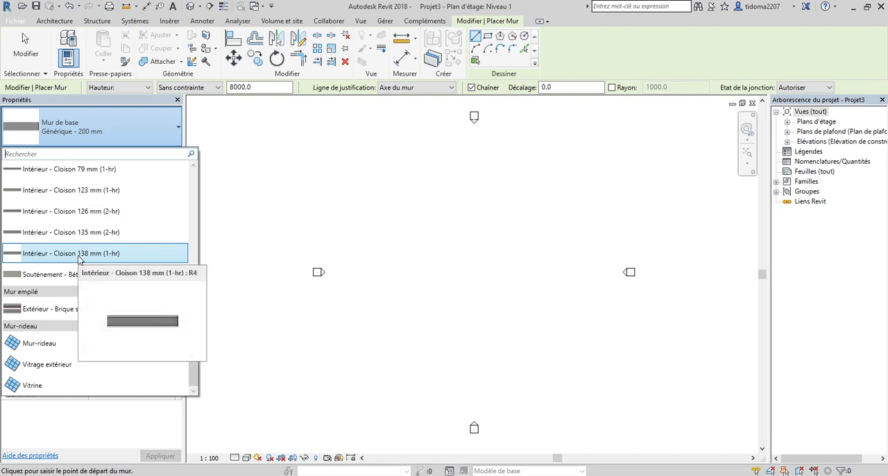
{"action": "scroll", "coordinate": [72, 319], "scroll_direction": "up", "scroll_amount": 5}
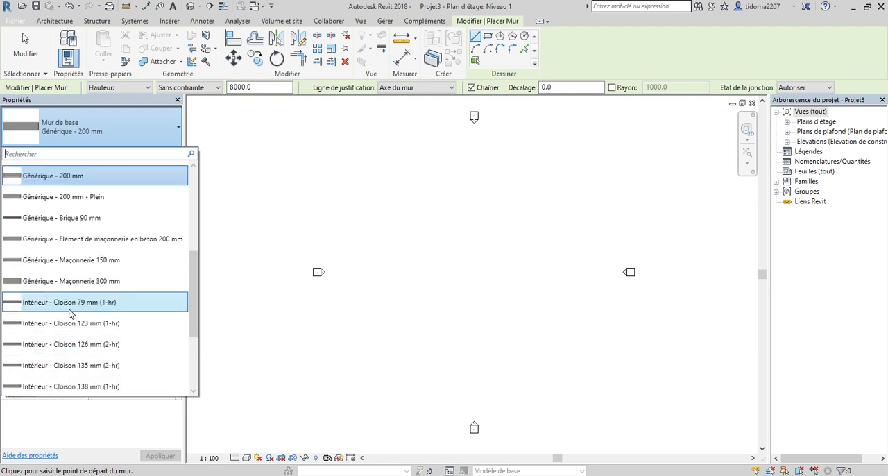
{"action": "scroll", "coordinate": [69, 313], "scroll_direction": "up", "scroll_amount": 3}
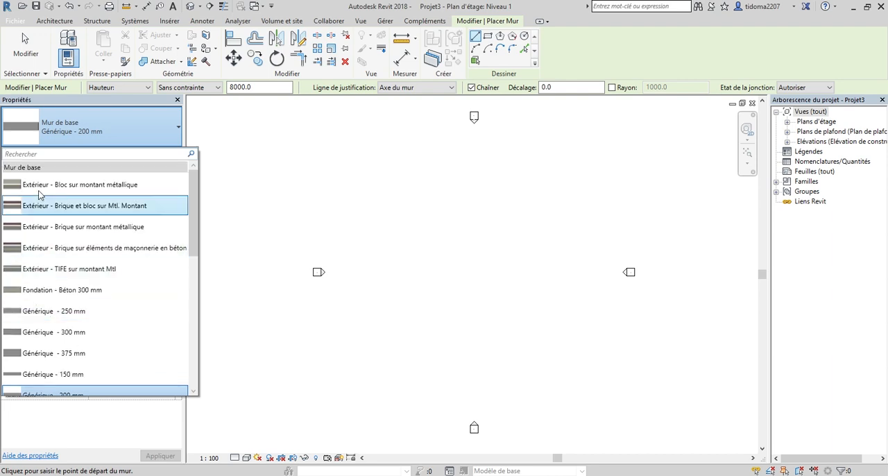
{"action": "scroll", "coordinate": [47, 190], "scroll_direction": "down", "scroll_amount": 1}
{"action": "scroll", "coordinate": [47, 190], "scroll_direction": "down", "scroll_amount": 6}
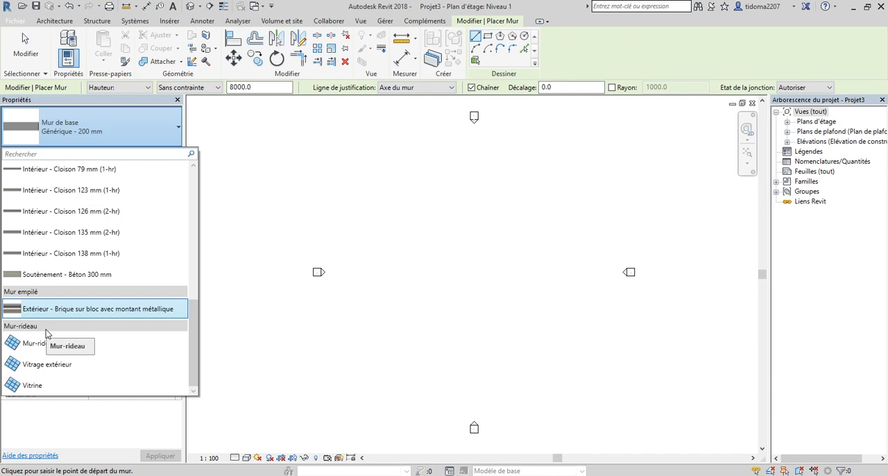
{"action": "scroll", "coordinate": [68, 325], "scroll_direction": "up", "scroll_amount": 4}
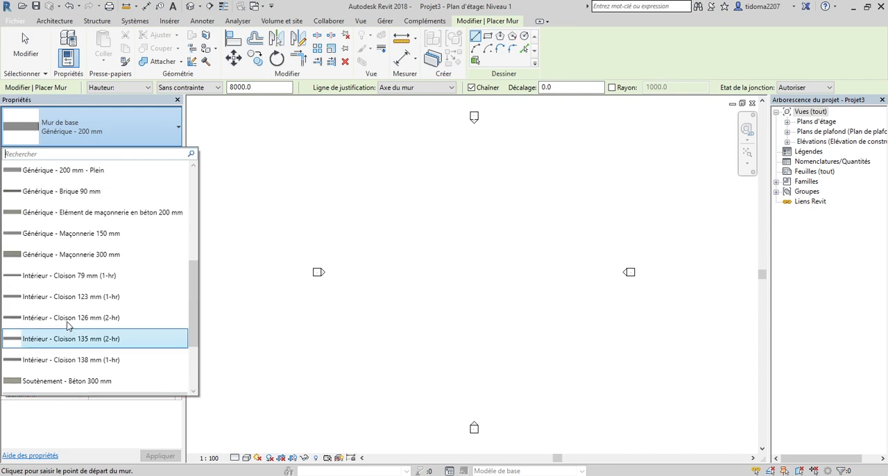
{"action": "scroll", "coordinate": [67, 325], "scroll_direction": "up", "scroll_amount": 2}
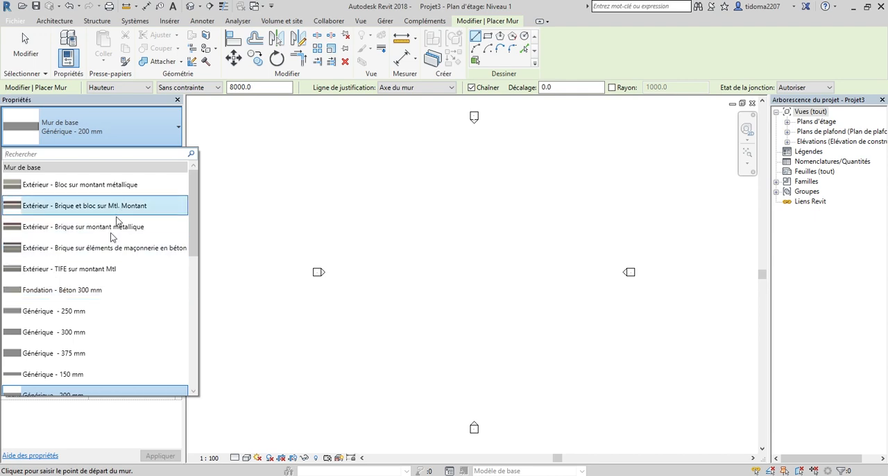
{"action": "scroll", "coordinate": [111, 278], "scroll_direction": "down", "scroll_amount": 2}
{"action": "scroll", "coordinate": [78, 252], "scroll_direction": "up", "scroll_amount": 2}
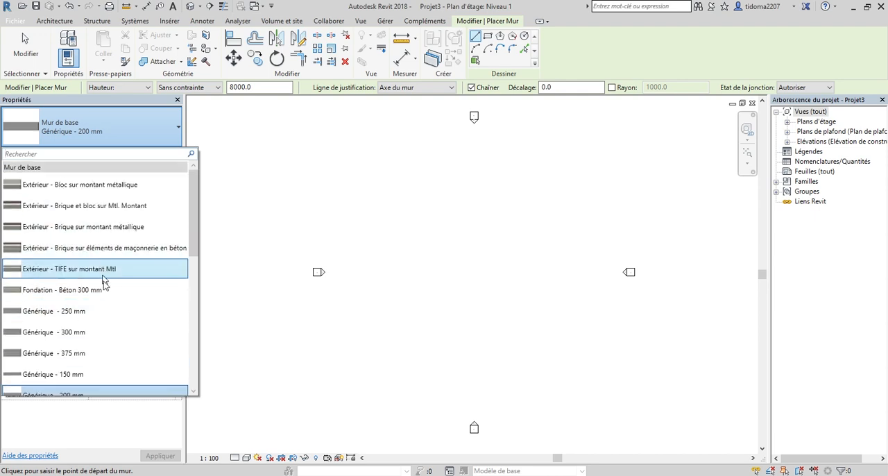
{"action": "left_click", "coordinate": [77, 315]}
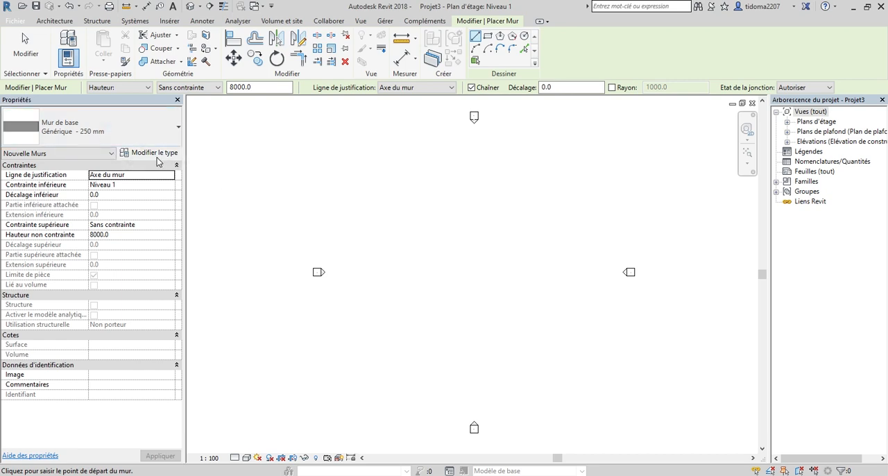
Duplicate the Générique - 250 mm wall type under the name MUR 18cm.
{"action": "left_click", "coordinate": [157, 154]}
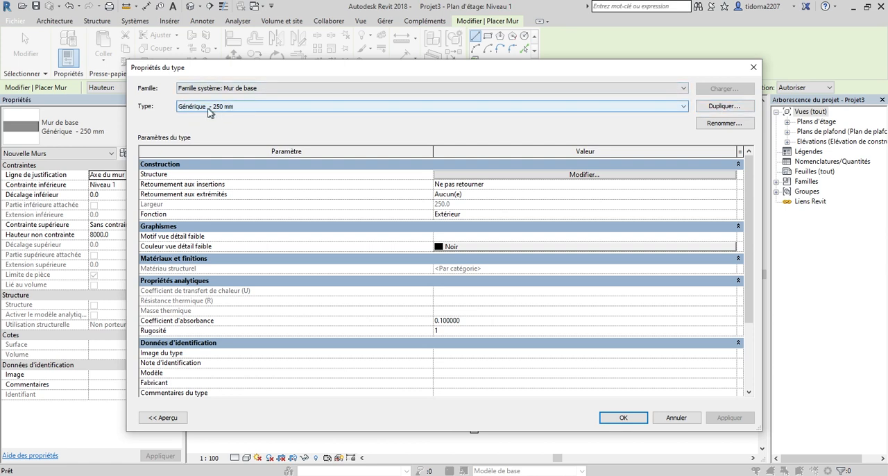
{"action": "left_click_drag", "start_coordinate": [365, 75], "coordinate": [356, 78]}
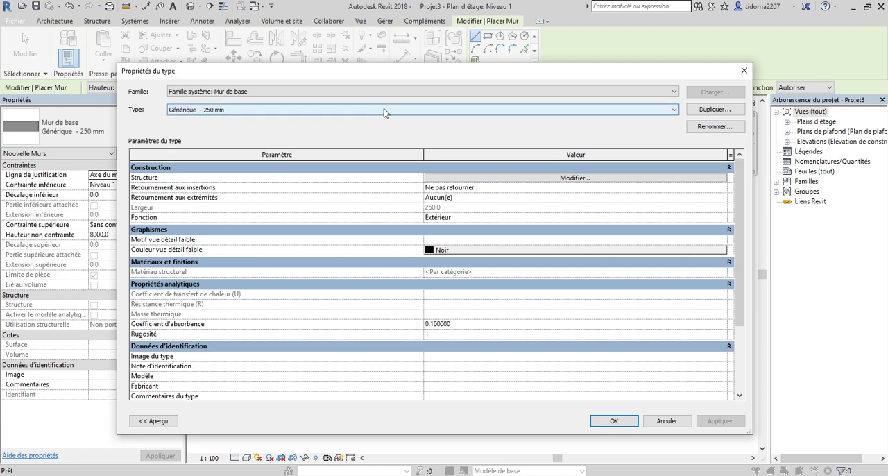
{"action": "left_click_drag", "start_coordinate": [391, 73], "coordinate": [364, 93]}
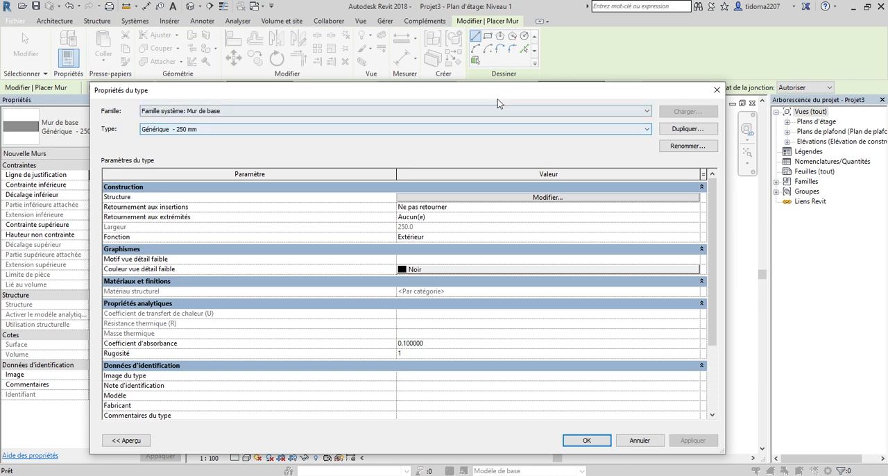
{"action": "left_click_drag", "start_coordinate": [498, 98], "coordinate": [500, 92]}
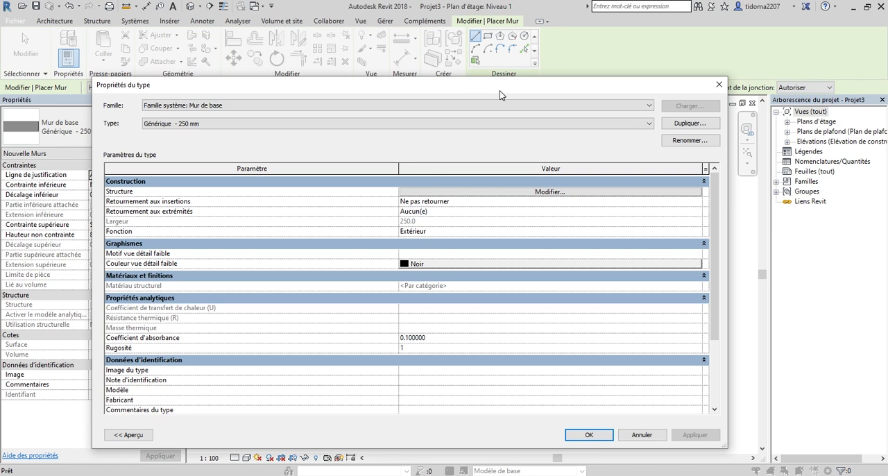
{"action": "left_click", "coordinate": [689, 123]}
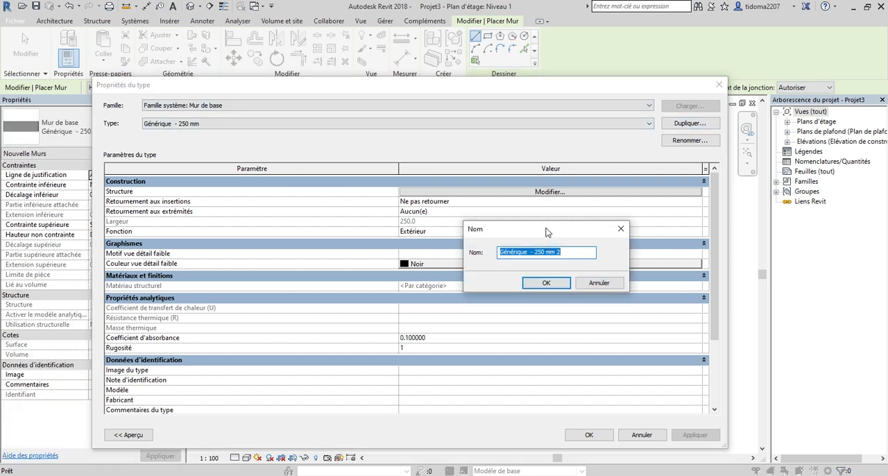
{"action": "left_click_drag", "start_coordinate": [546, 228], "coordinate": [547, 216]}
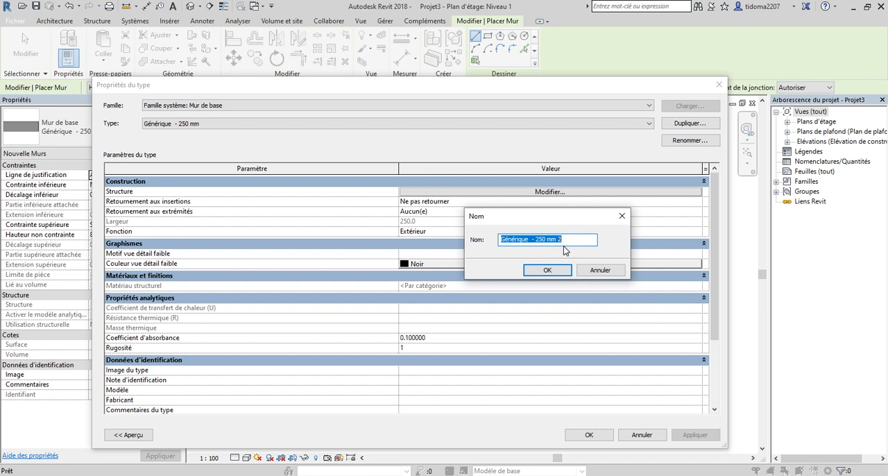
{"action": "type", "text": "m"}
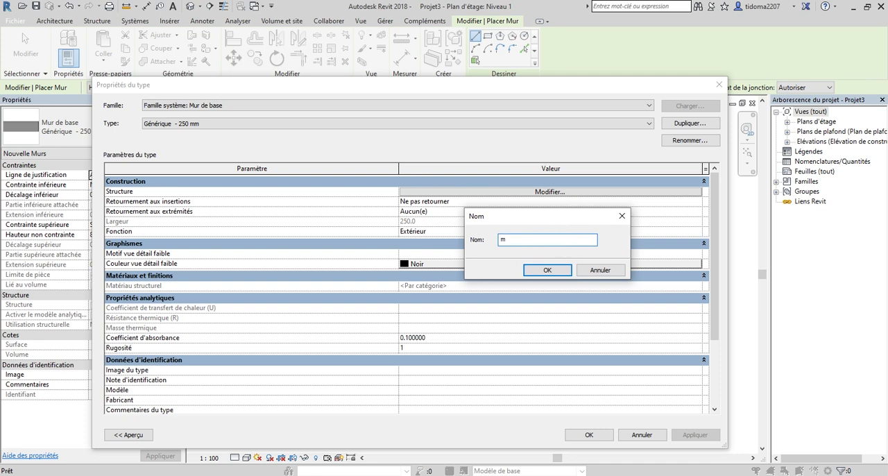
{"action": "key", "text": "BackSpace"}
{"action": "type", "text": "M"}
{"action": "type", "text": "UR 18cm"}
{"action": "left_click", "coordinate": [563, 271]}
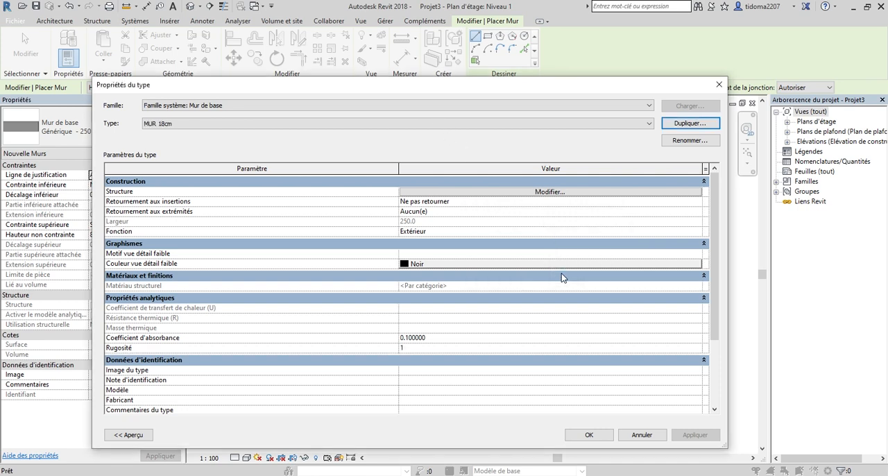
Inspect the layer assembly of the MUR 18cm wall type, including its core layer's function, material and thickness.
{"action": "left_click_drag", "start_coordinate": [513, 93], "coordinate": [516, 90]}
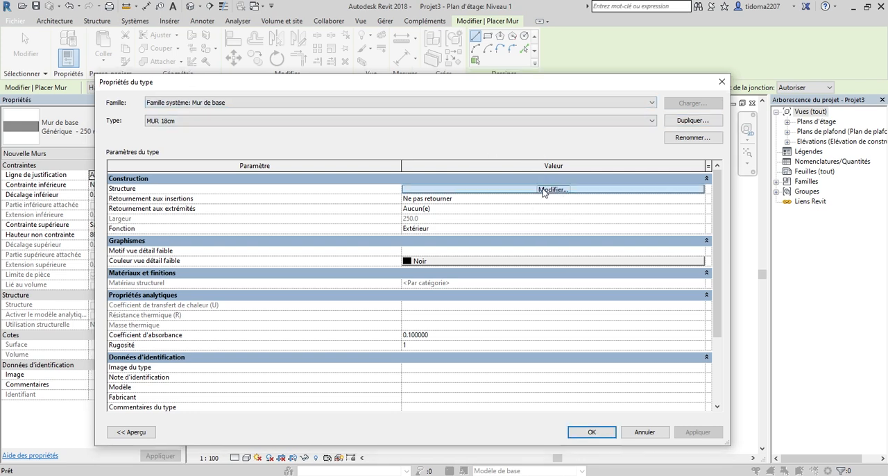
{"action": "left_click", "coordinate": [544, 190]}
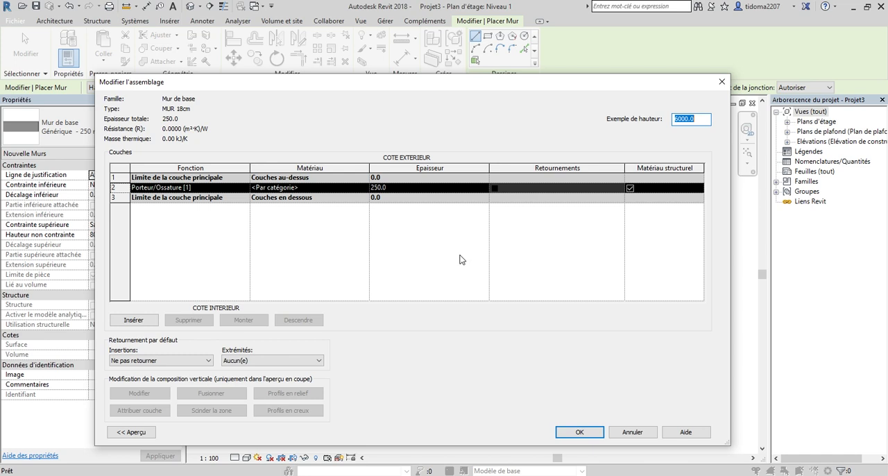
{"action": "left_click_drag", "start_coordinate": [429, 86], "coordinate": [432, 98]}
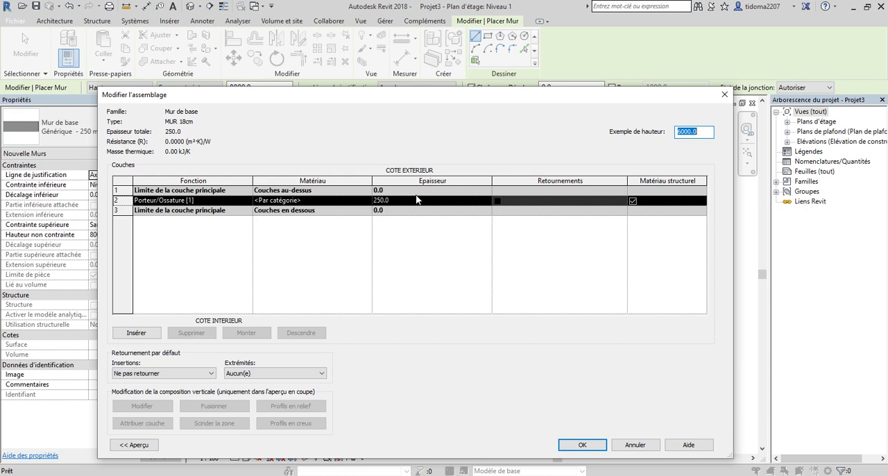
{"action": "left_click", "coordinate": [582, 448]}
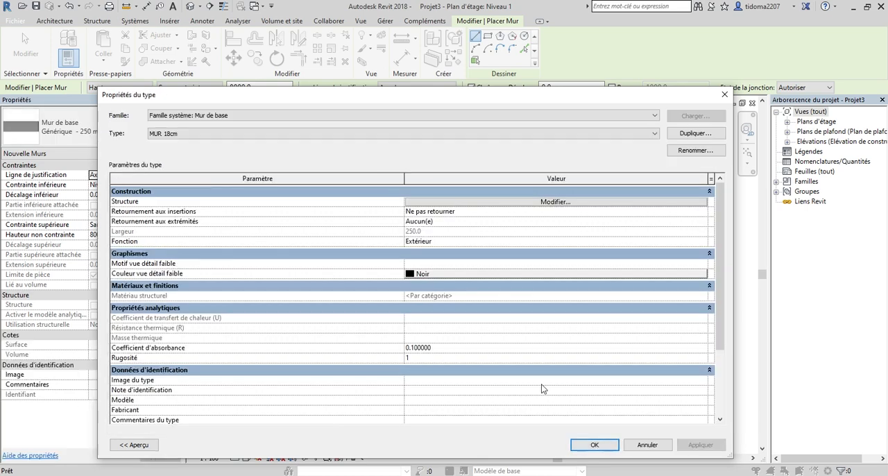
Leave the layer assembly and confirm the type properties, making MUR 18cm the active wall type.
{"action": "left_click", "coordinate": [597, 444]}
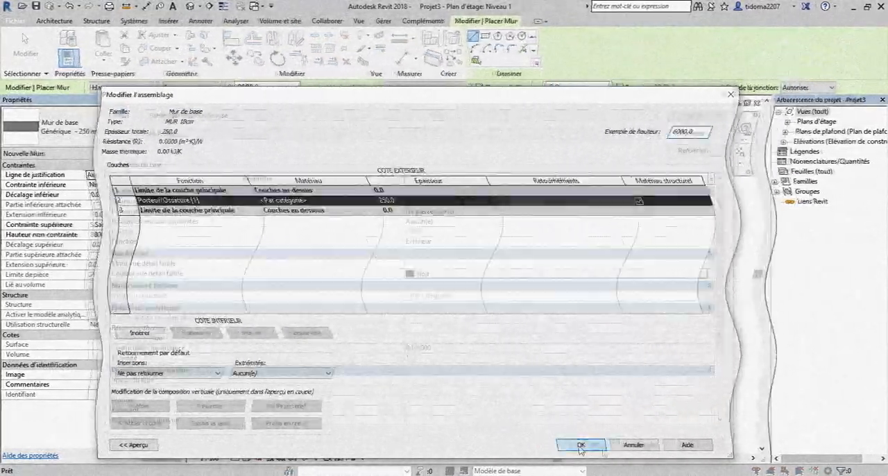
{"action": "left_click", "coordinate": [583, 445]}
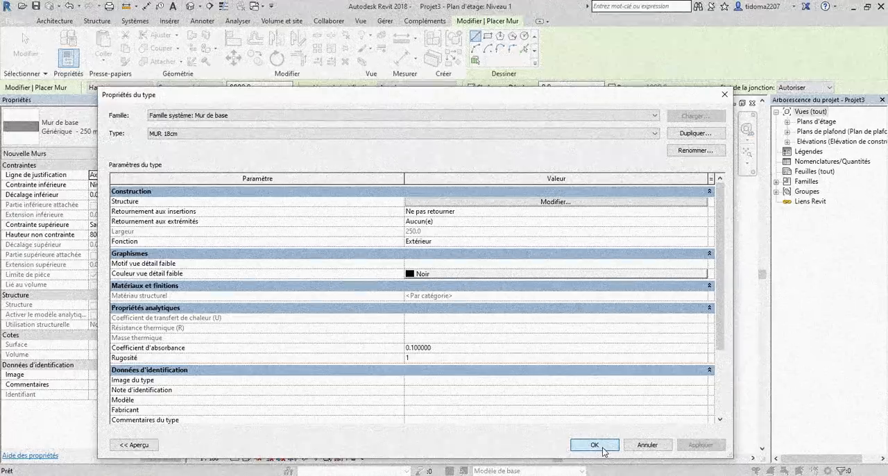
{"action": "left_click", "coordinate": [555, 201]}
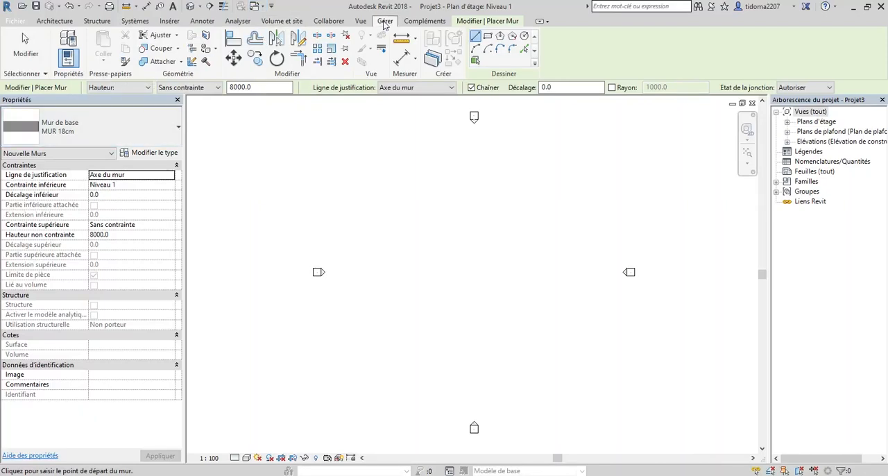
Set the project's length unit to metres (Mètres) with rounding to 2 decimals.
{"action": "left_click", "coordinate": [386, 22]}
{"action": "left_click", "coordinate": [120, 63]}
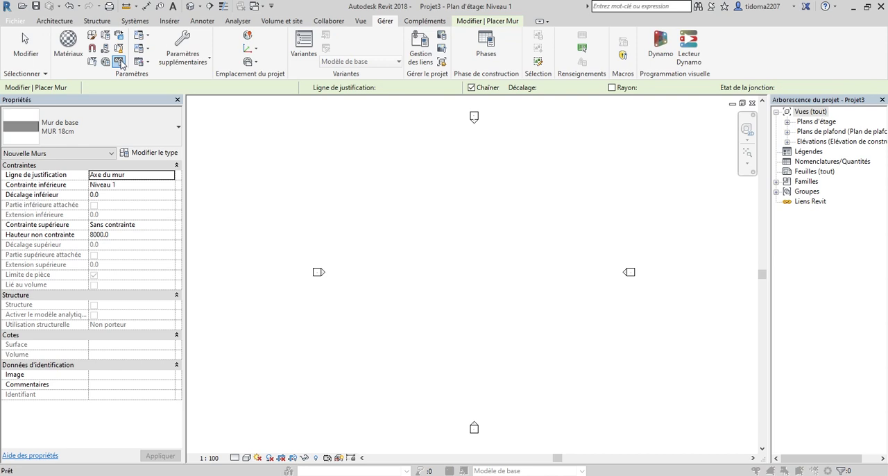
{"action": "left_click", "coordinate": [435, 207]}
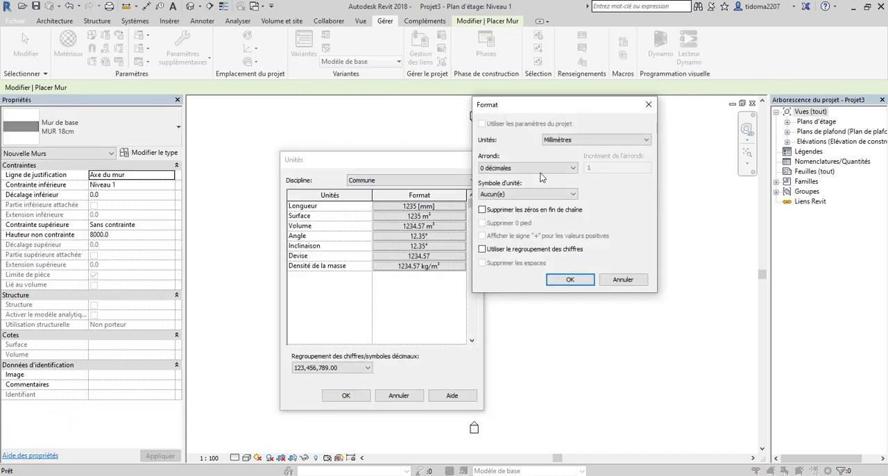
{"action": "left_click", "coordinate": [582, 141]}
{"action": "left_click", "coordinate": [569, 179]}
{"action": "left_click", "coordinate": [527, 168]}
{"action": "left_click", "coordinate": [515, 215]}
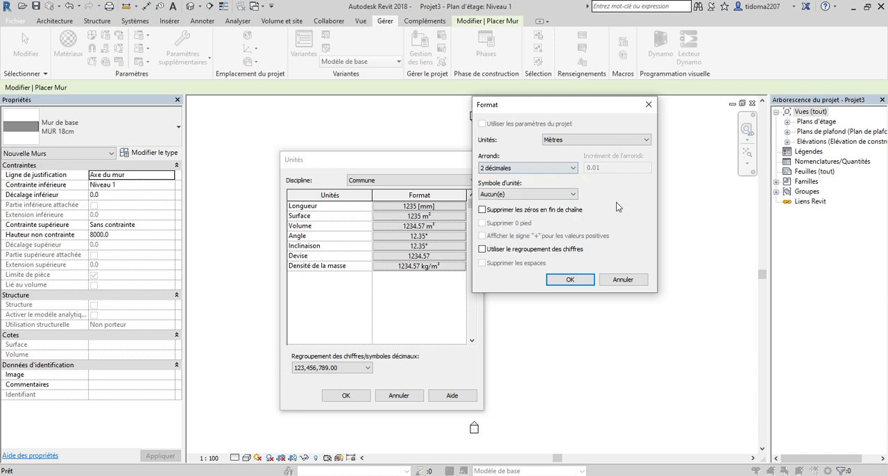
{"action": "left_click", "coordinate": [569, 278]}
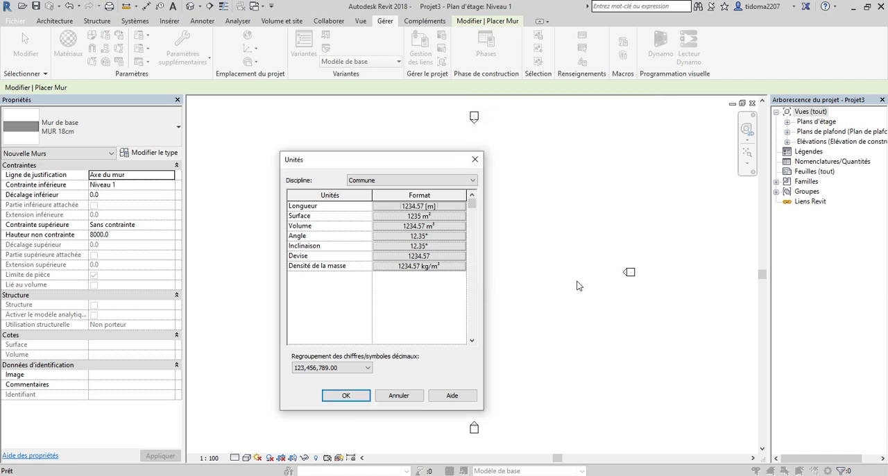
{"action": "left_click", "coordinate": [347, 395]}
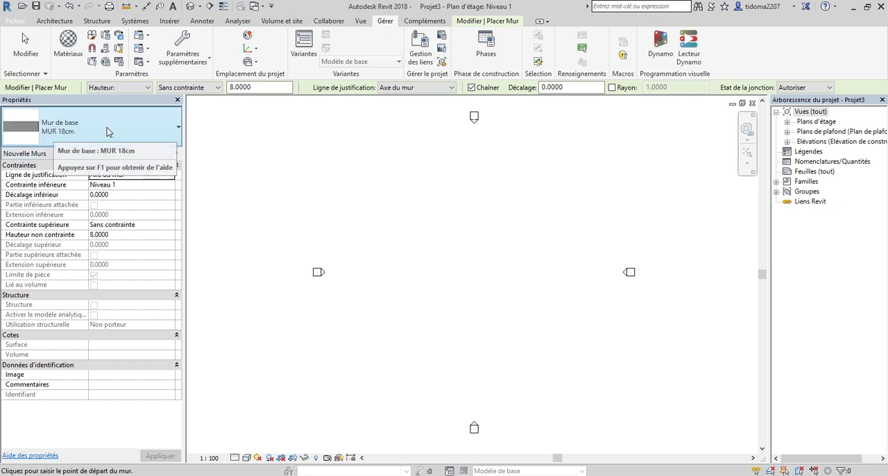
Open the structure of the MUR 18cm wall type for editing and insert two additional layers within the core boundaries.
{"action": "left_click", "coordinate": [161, 154]}
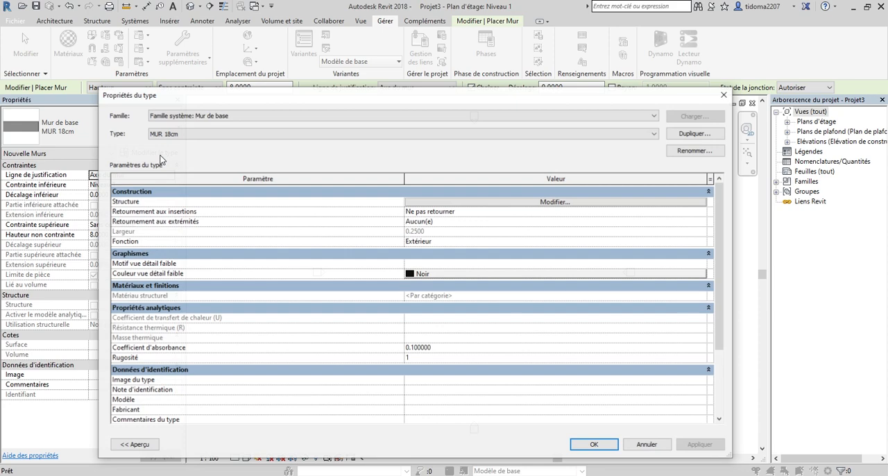
{"action": "left_click_drag", "start_coordinate": [409, 100], "coordinate": [373, 93]}
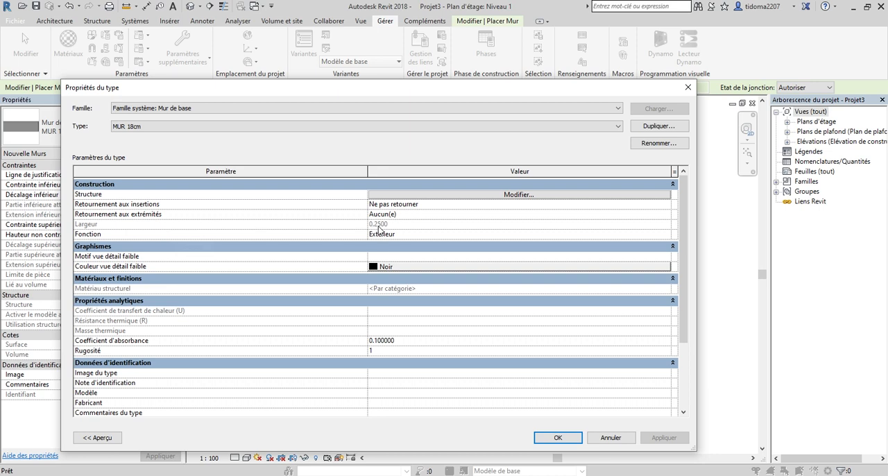
{"action": "left_click", "coordinate": [535, 196]}
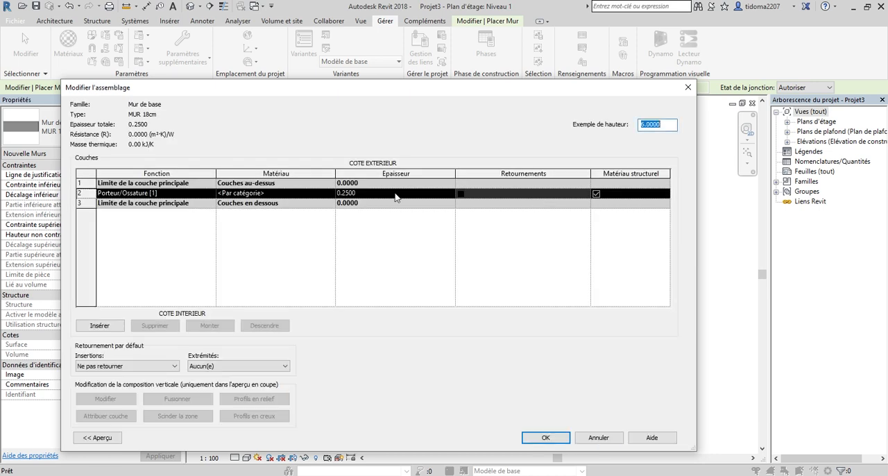
{"action": "left_click_drag", "start_coordinate": [378, 89], "coordinate": [391, 111]}
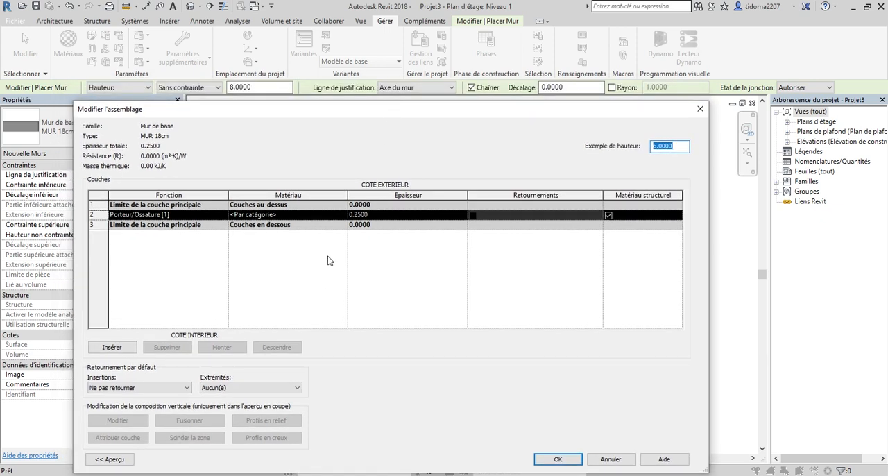
{"action": "left_click_drag", "start_coordinate": [369, 111], "coordinate": [394, 125]}
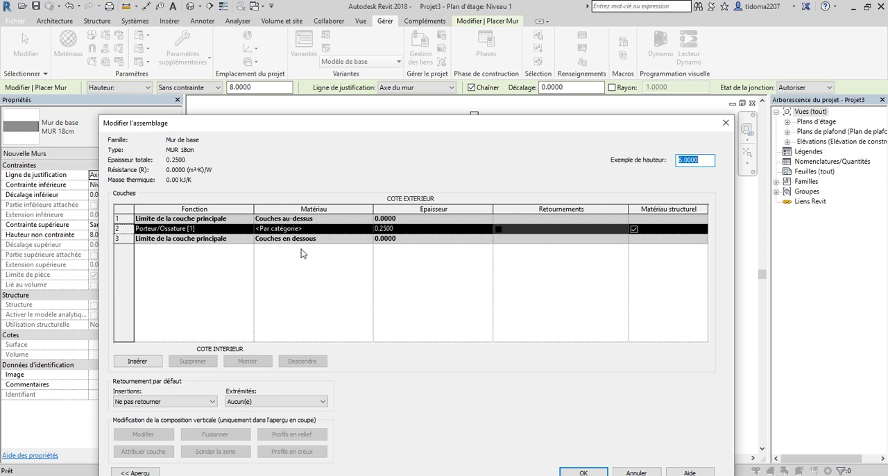
{"action": "left_click", "coordinate": [407, 230]}
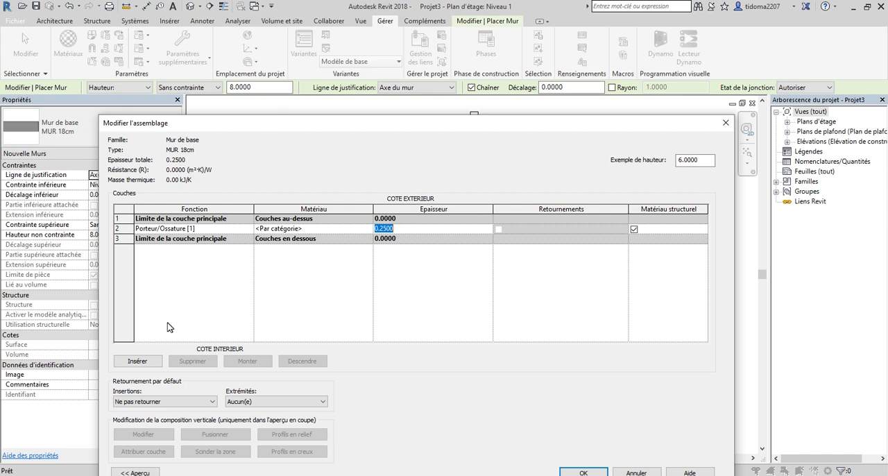
{"action": "left_click", "coordinate": [137, 362]}
{"action": "left_click", "coordinate": [136, 361]}
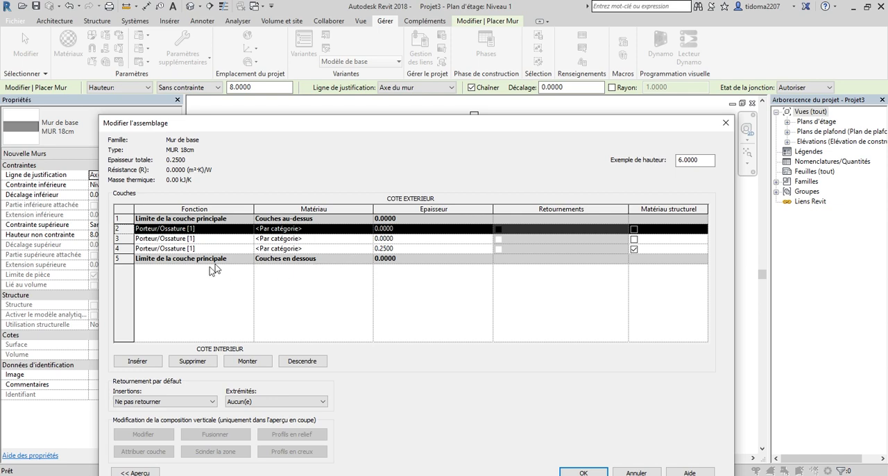
Set the thicknesses of the three core layers to 0.03 m outside, 0.12 m in the middle and 0.03 m inside.
{"action": "left_click", "coordinate": [401, 251]}
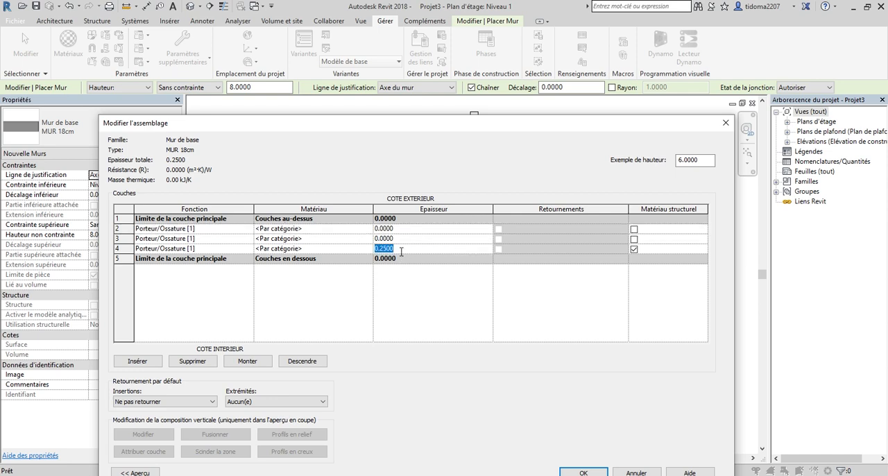
{"action": "type", "text": "0"}
{"action": "left_click", "coordinate": [422, 228]}
{"action": "type", "text": "0.03"}
{"action": "left_click", "coordinate": [420, 238]}
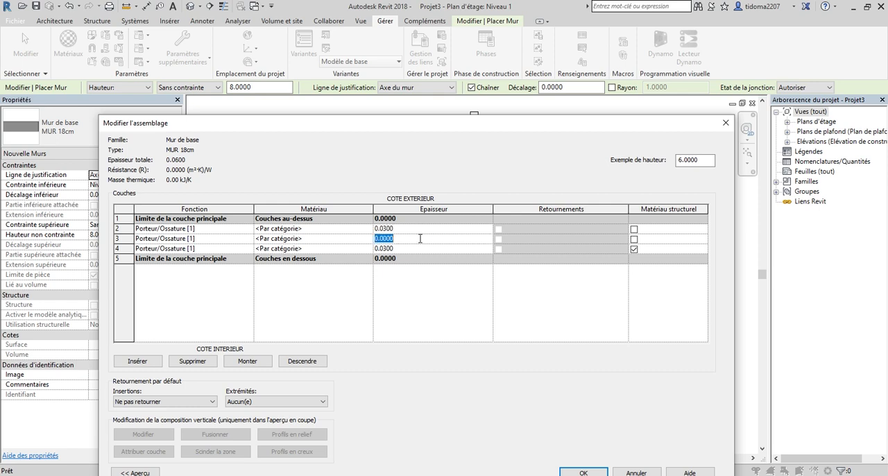
{"action": "type", "text": "0.12"}
{"action": "left_click", "coordinate": [413, 290]}
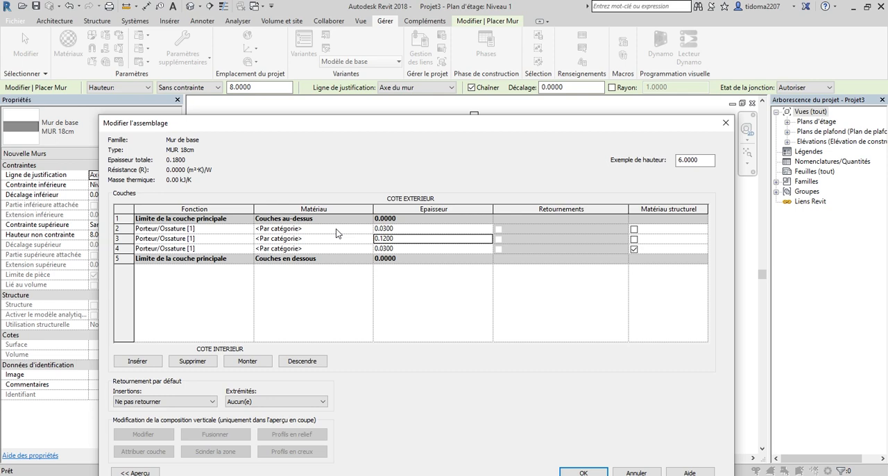
{"action": "mouse_move", "coordinate": [361, 124]}
{"action": "left_mouse_down"}
{"action": "mouse_move", "coordinate": [375, 163]}
{"action": "mouse_move", "coordinate": [375, 118]}
{"action": "left_mouse_up"}
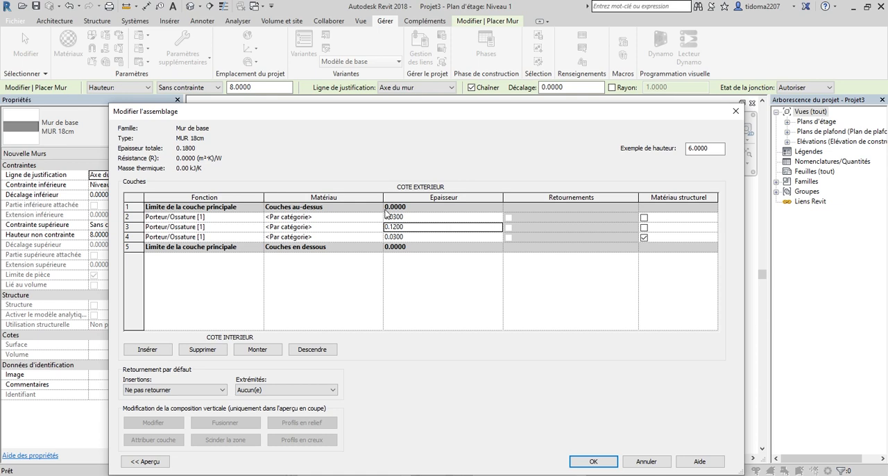
{"action": "left_click_drag", "start_coordinate": [332, 115], "coordinate": [328, 103]}
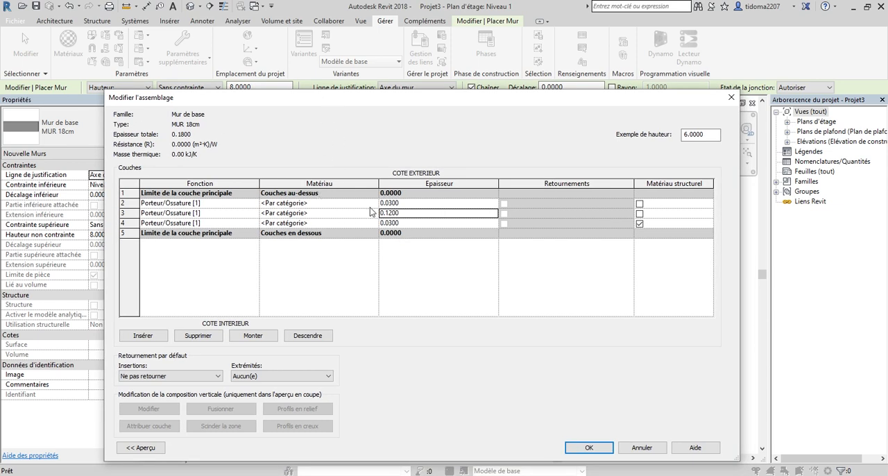
{"action": "left_click", "coordinate": [340, 203]}
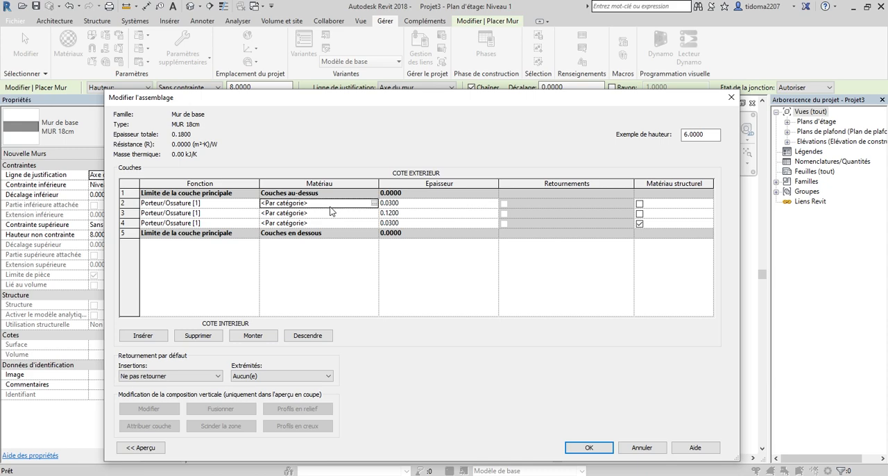
{"action": "left_click", "coordinate": [374, 203]}
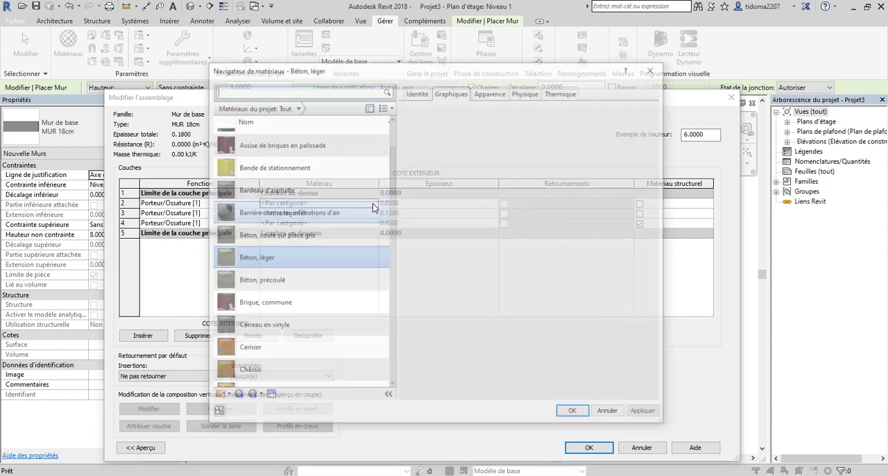
{"action": "left_click", "coordinate": [654, 69]}
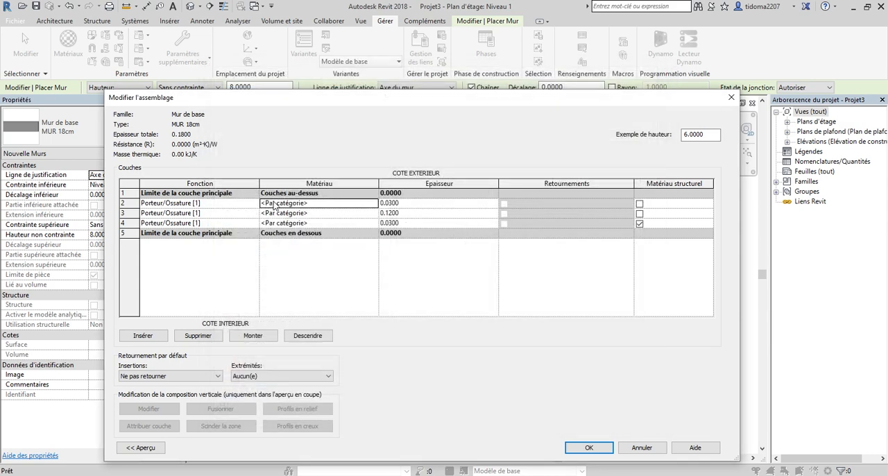
Open the material choice for the exterior layer (row 2) and search the project materials for ENDUI.
{"action": "left_click", "coordinate": [338, 206]}
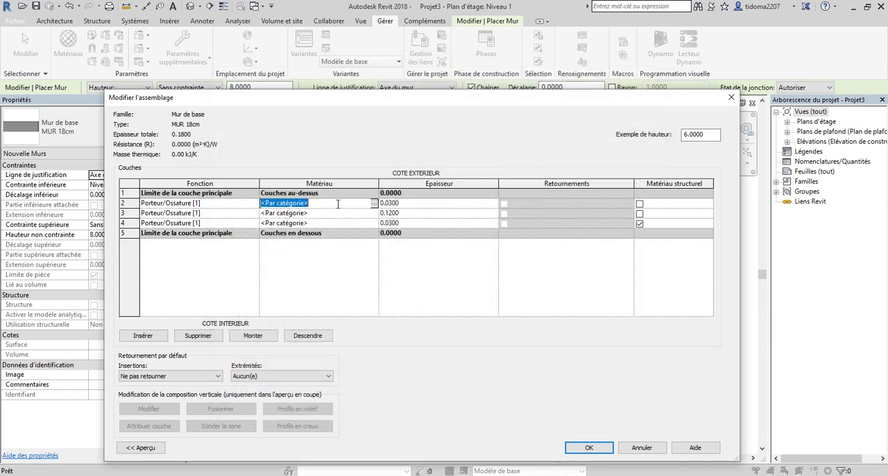
{"action": "left_click", "coordinate": [374, 203]}
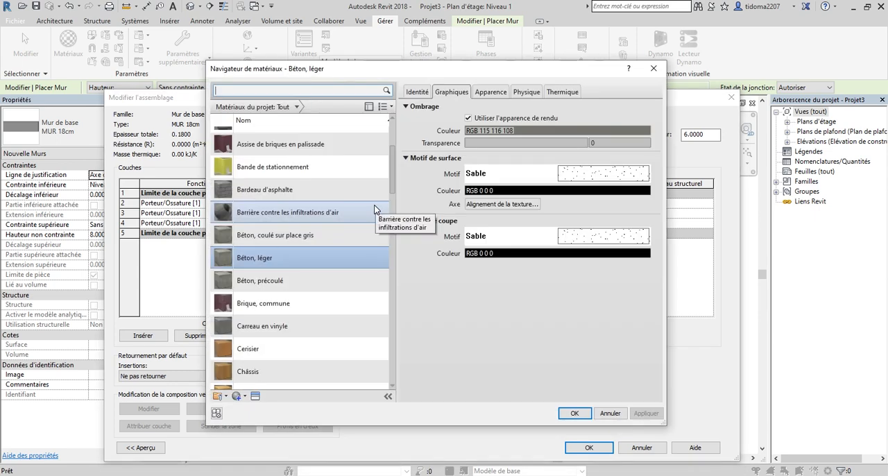
{"action": "left_click_drag", "start_coordinate": [438, 66], "coordinate": [431, 70]}
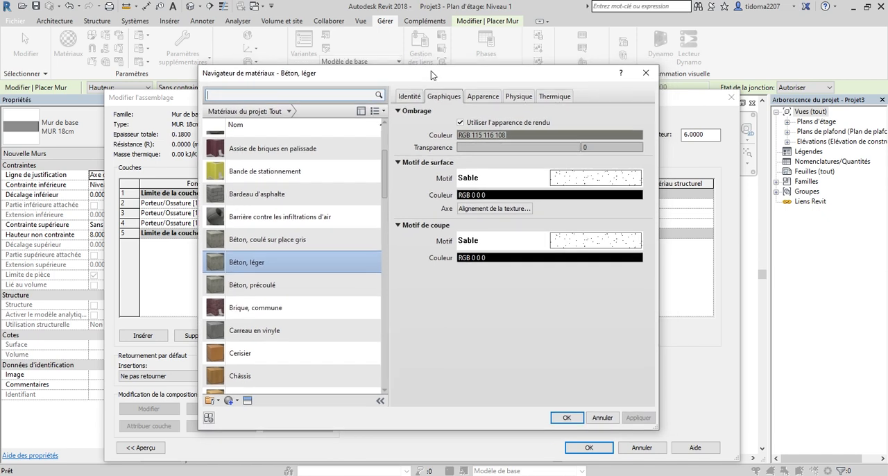
{"action": "left_click", "coordinate": [342, 94]}
{"action": "type", "text": "EN"}
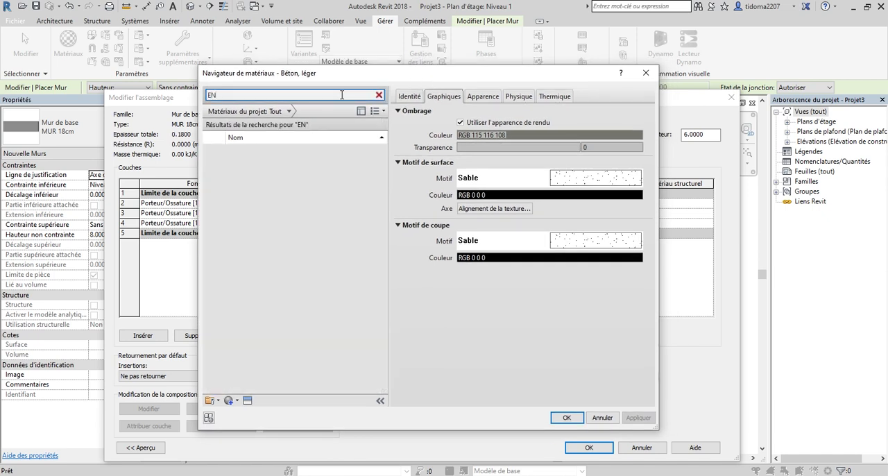
{"action": "type", "text": "DUI"}
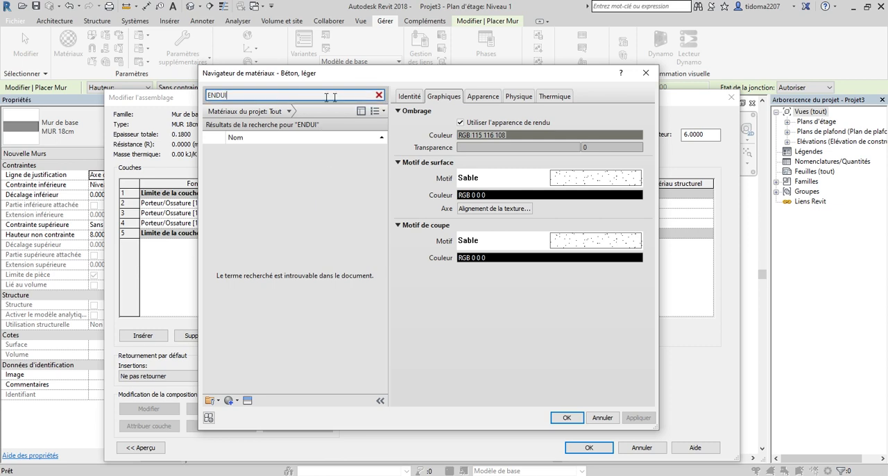
{"action": "left_click", "coordinate": [379, 95]}
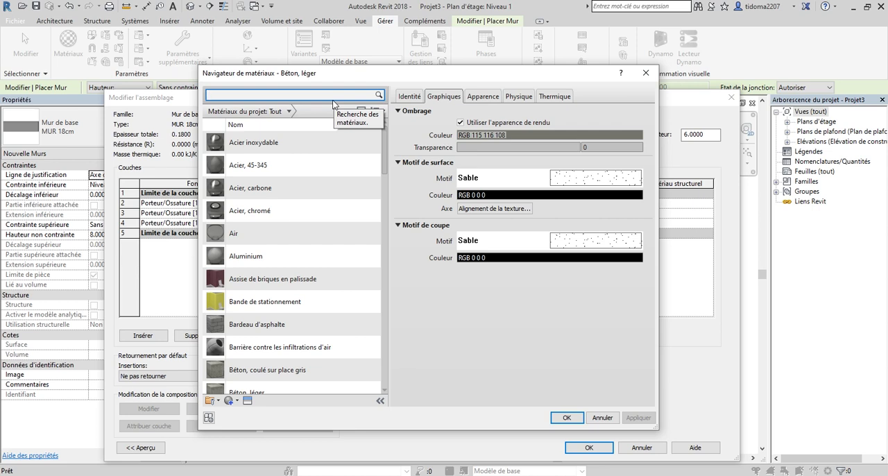
{"action": "scroll", "coordinate": [239, 353], "scroll_direction": "down", "scroll_amount": 1}
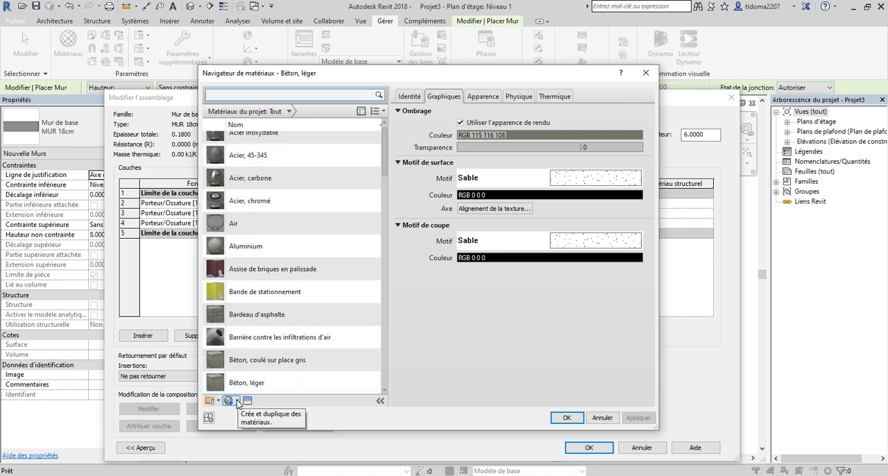
Create a new project material and name it ENDUIT.
{"action": "left_click", "coordinate": [233, 401]}
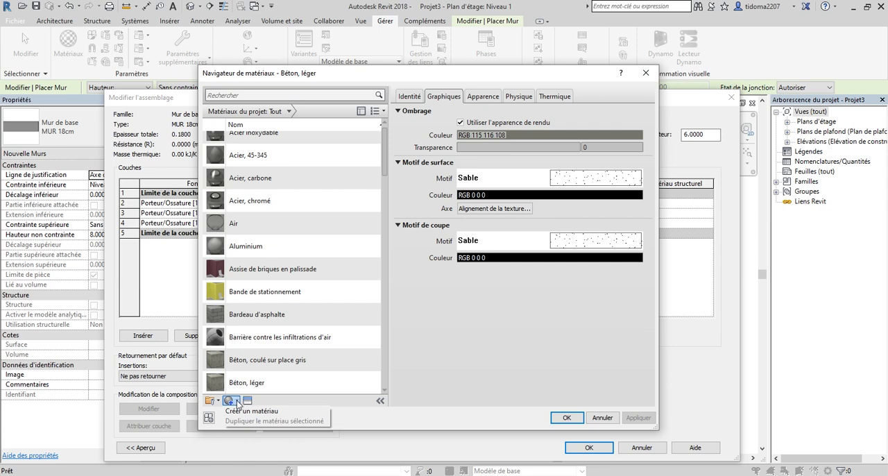
{"action": "left_click", "coordinate": [237, 401]}
{"action": "left_click", "coordinate": [237, 401]}
{"action": "left_click", "coordinate": [238, 412]}
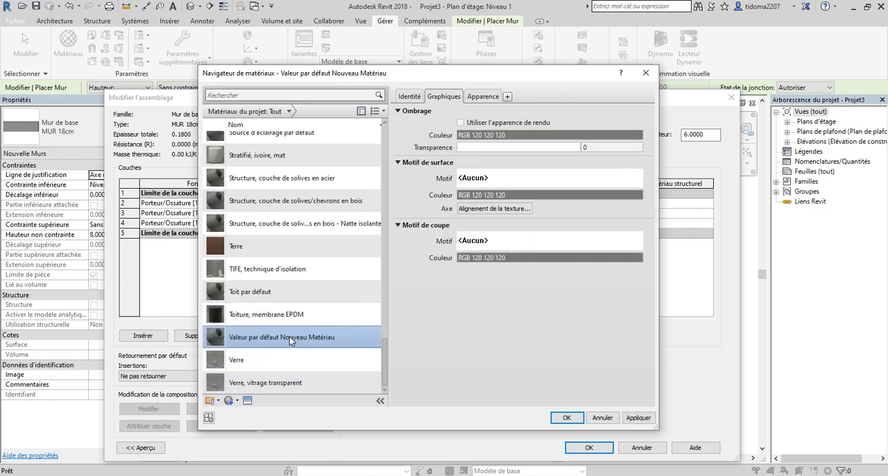
{"action": "right_click", "coordinate": [289, 337]}
{"action": "left_click", "coordinate": [333, 369]}
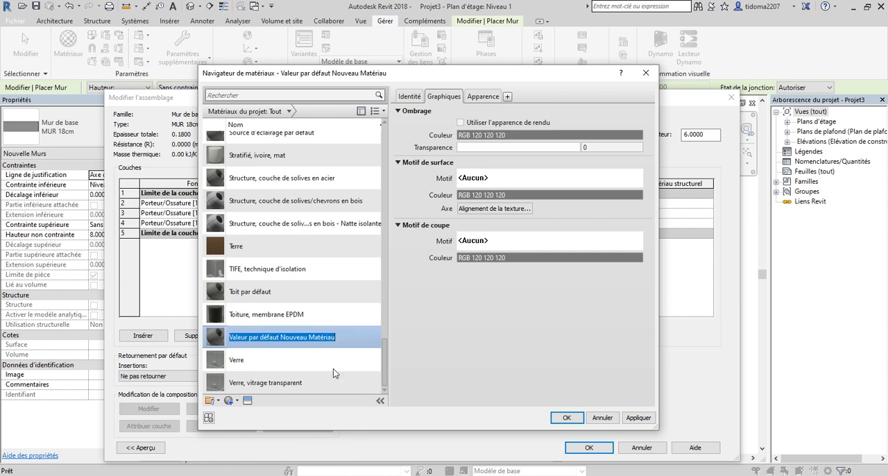
{"action": "type", "text": "E"}
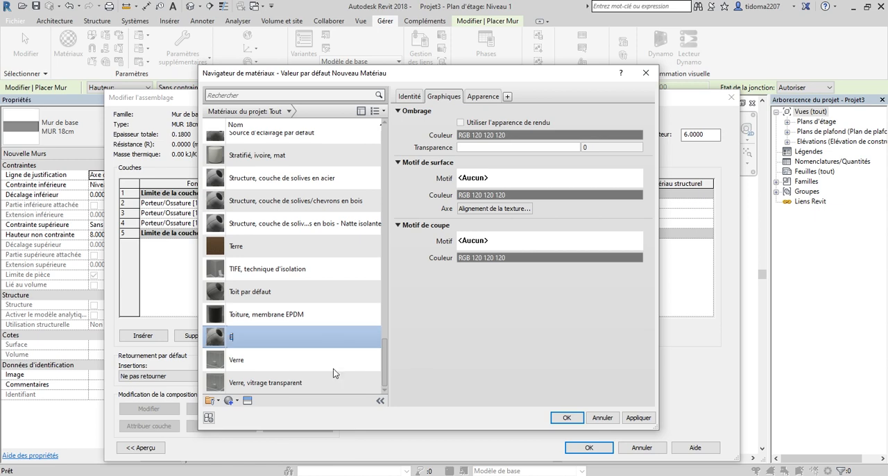
{"action": "type", "text": "NDUIT"}
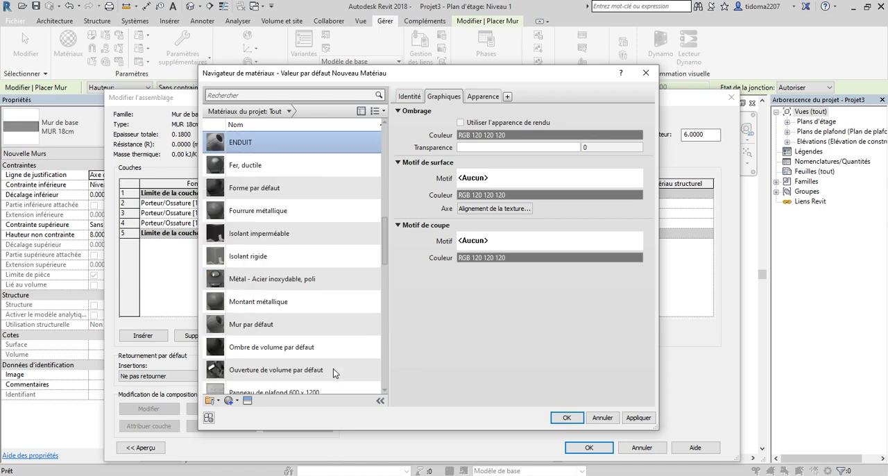
Open the asset browser for the ENDUIT material and look through the appearance library.
{"action": "scroll", "coordinate": [311, 267], "scroll_direction": "up", "scroll_amount": 1}
{"action": "scroll", "coordinate": [311, 267], "scroll_direction": "up", "scroll_amount": 2}
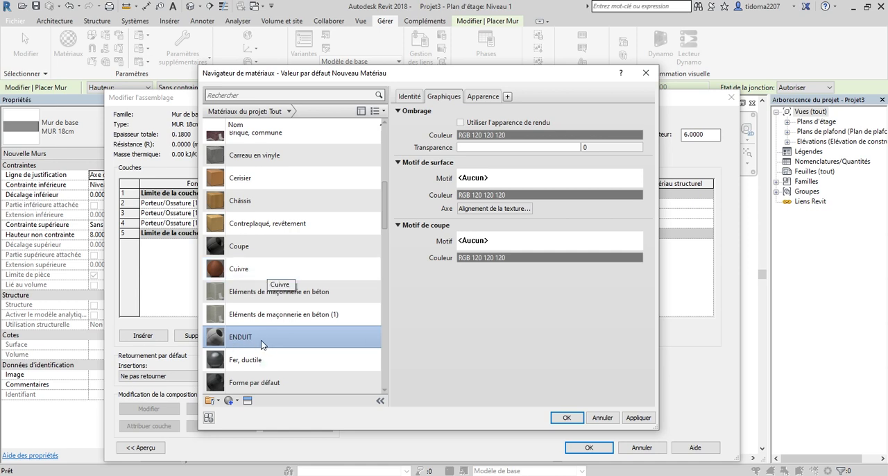
{"action": "left_click", "coordinate": [247, 401]}
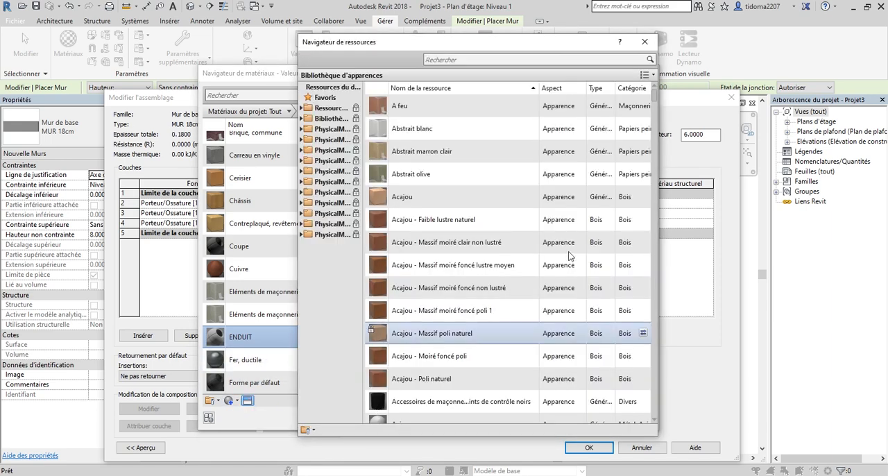
{"action": "left_click_drag", "start_coordinate": [489, 41], "coordinate": [551, 51]}
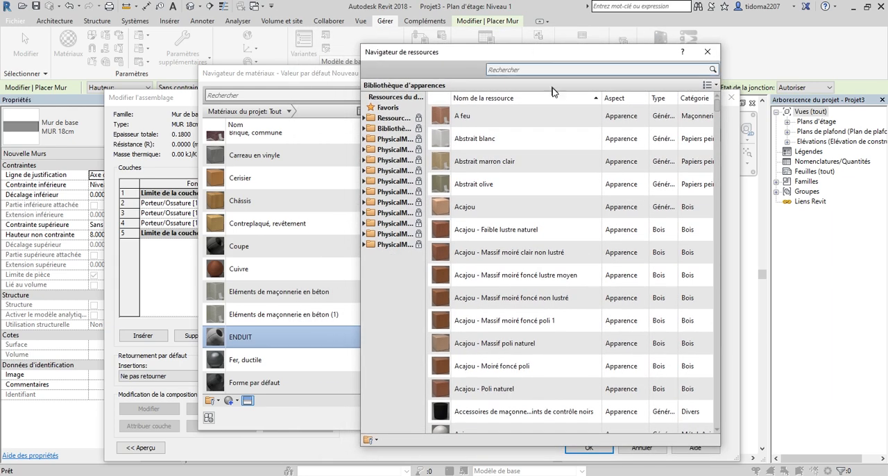
{"action": "scroll", "coordinate": [603, 208], "scroll_direction": "down", "scroll_amount": 4}
{"action": "scroll", "coordinate": [627, 208], "scroll_direction": "down", "scroll_amount": 20}
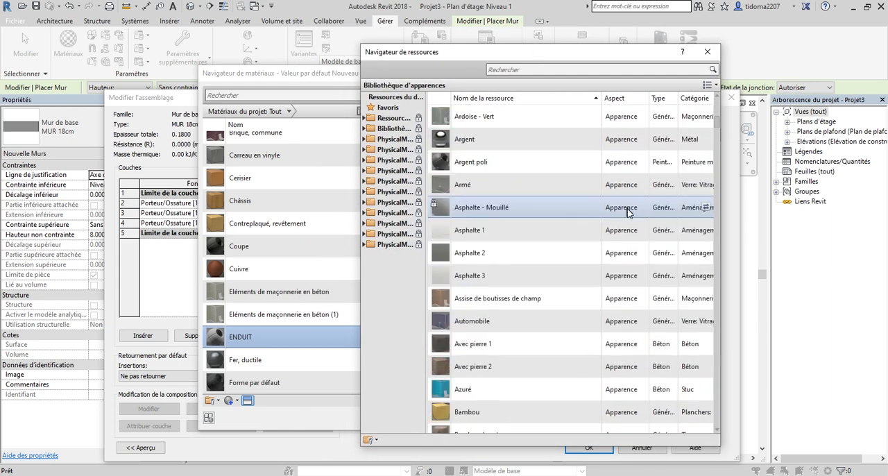
{"action": "scroll", "coordinate": [627, 225], "scroll_direction": "down", "scroll_amount": 18}
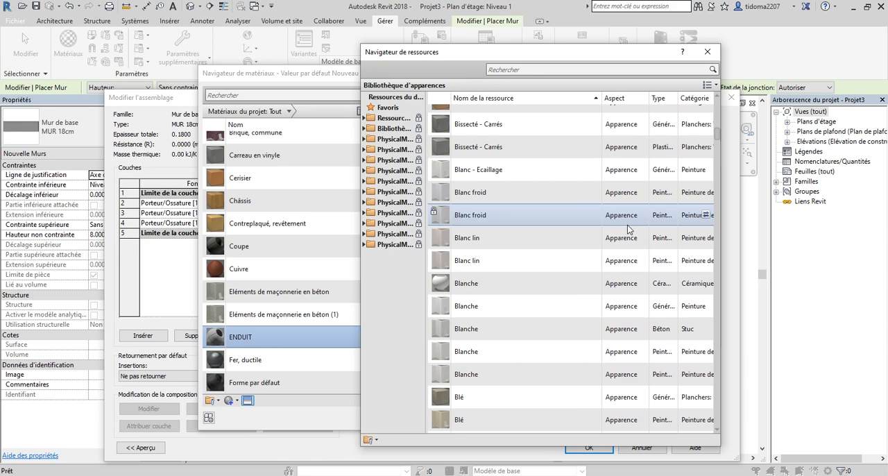
{"action": "scroll", "coordinate": [627, 238], "scroll_direction": "up", "scroll_amount": 20}
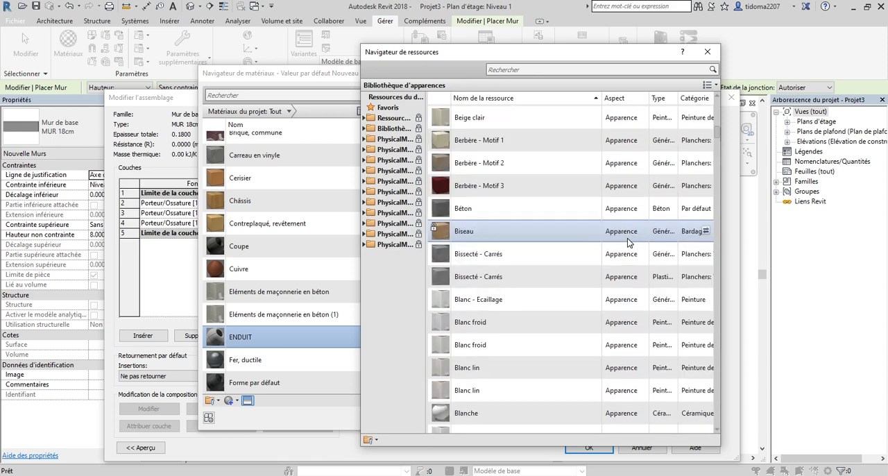
{"action": "scroll", "coordinate": [627, 238], "scroll_direction": "up", "scroll_amount": 20}
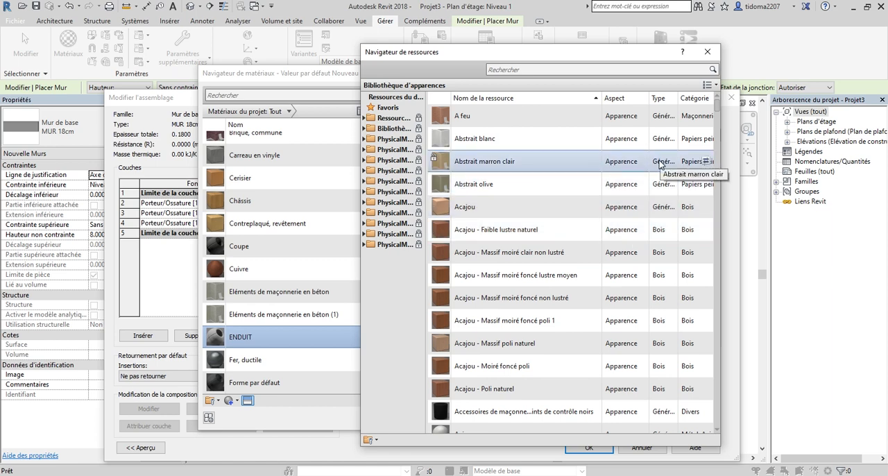
{"action": "left_click_drag", "start_coordinate": [601, 55], "coordinate": [625, 58]}
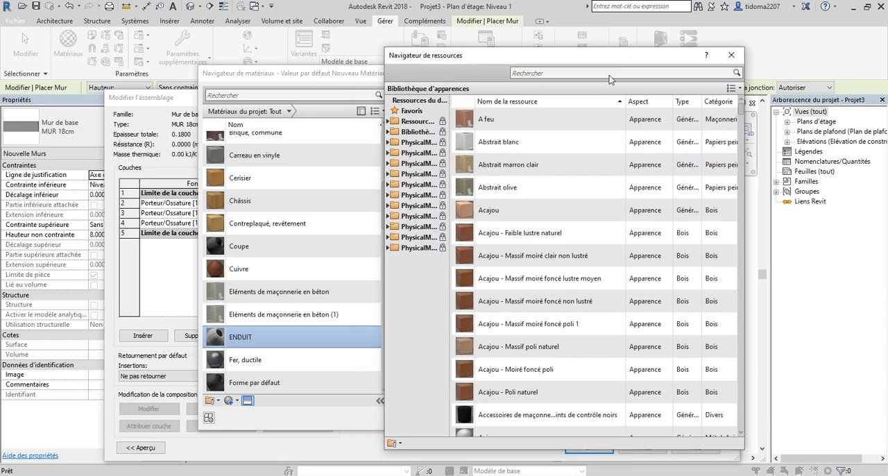
Search the asset library for ENDUI, add the thermal asset Enduit au plâtre - Granulat de perlite to ENDUIT, and close the asset browser.
{"action": "left_click", "coordinate": [586, 73]}
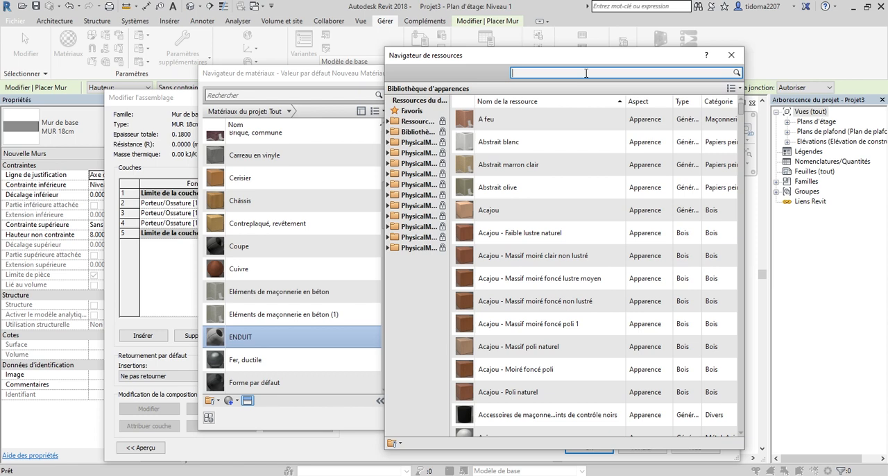
{"action": "type", "text": "ENDUI"}
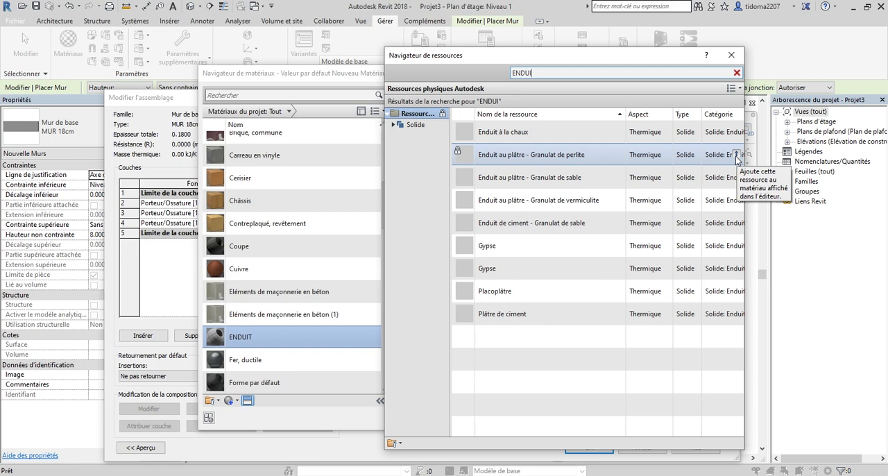
{"action": "left_click", "coordinate": [737, 72]}
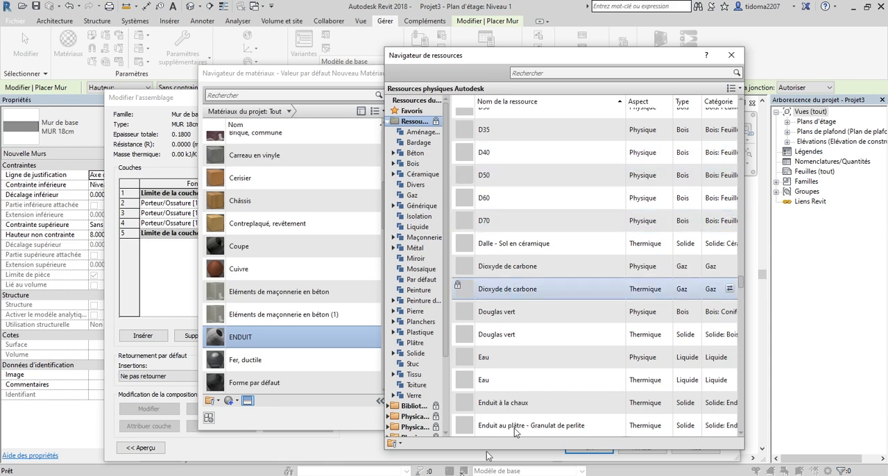
{"action": "left_click_drag", "start_coordinate": [617, 52], "coordinate": [630, 56]}
{"action": "scroll", "coordinate": [722, 149], "scroll_direction": "up", "scroll_amount": 1}
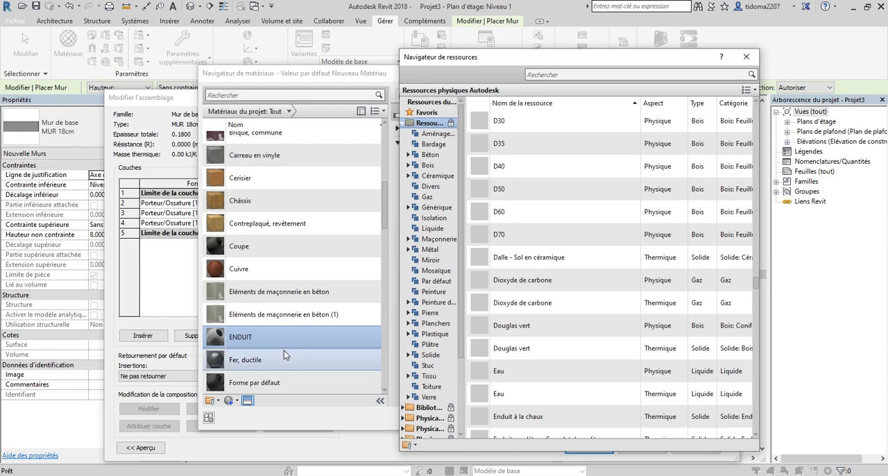
{"action": "left_click", "coordinate": [746, 56]}
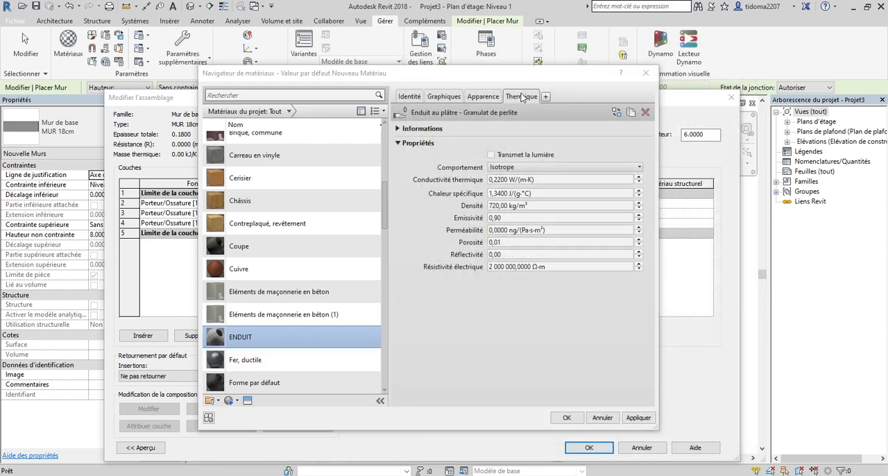
Expand the thermal asset's information, apply the ENDUIT material changes and assign ENDUIT to the exterior layer (row 2).
{"action": "left_click", "coordinate": [400, 129]}
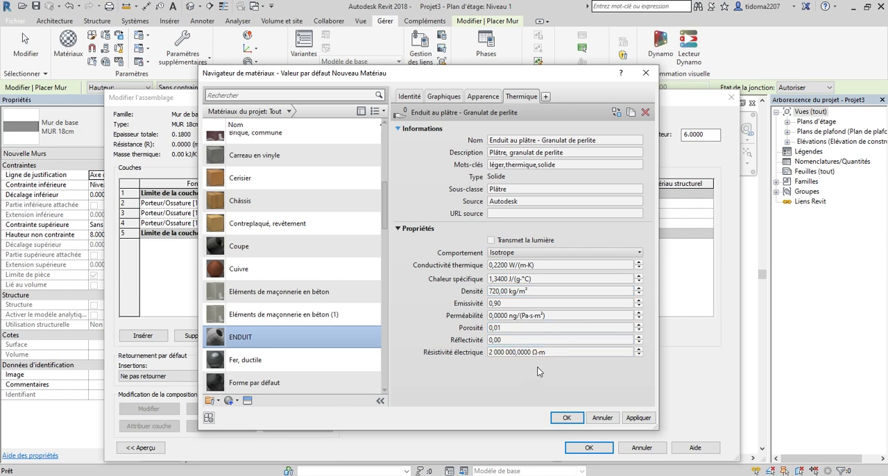
{"action": "left_click_drag", "start_coordinate": [544, 76], "coordinate": [561, 78]}
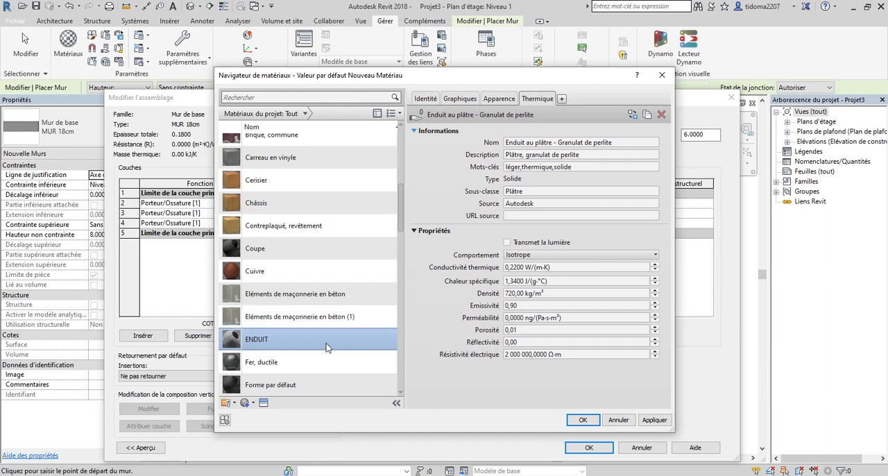
{"action": "left_click", "coordinate": [661, 420]}
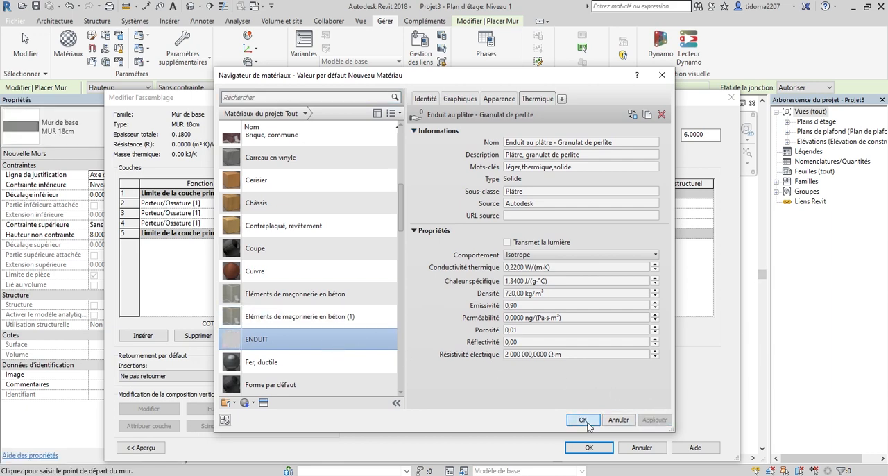
{"action": "left_click", "coordinate": [587, 420]}
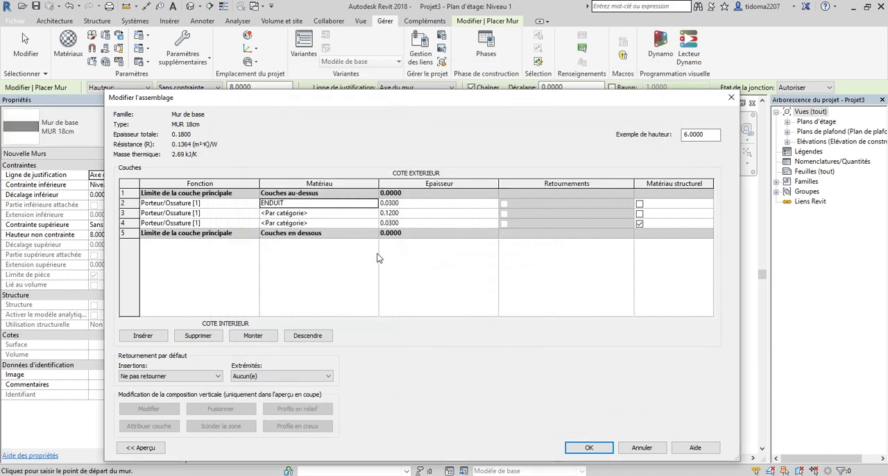
Assign the ENDUIT material to the interior layer (row 4).
{"action": "left_click", "coordinate": [375, 223]}
{"action": "left_click", "coordinate": [375, 223]}
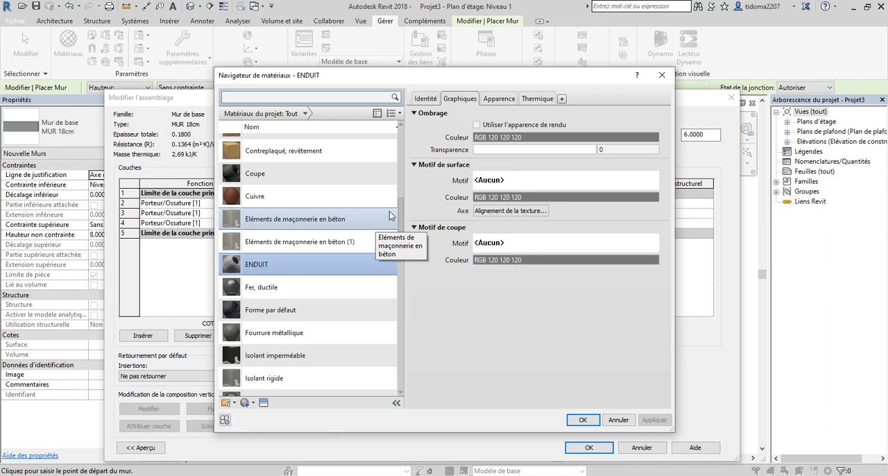
{"action": "left_click", "coordinate": [330, 268]}
{"action": "left_click", "coordinate": [581, 420]}
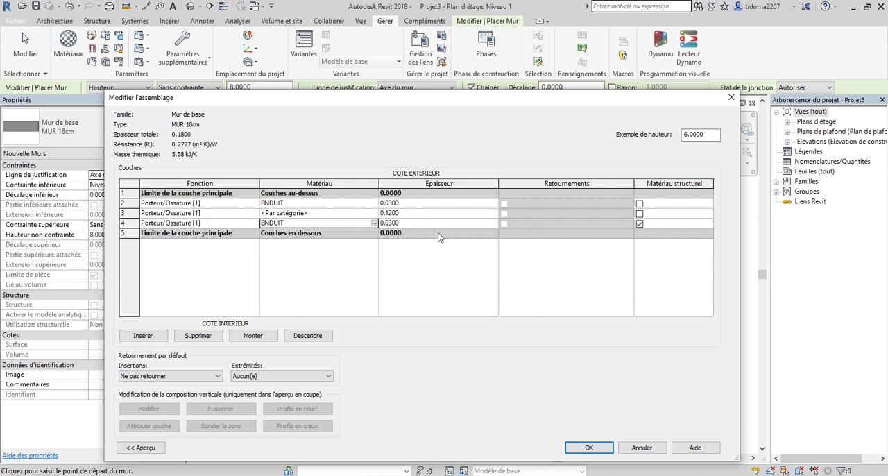
Search the project materials for BR and assign Brique, commune to the middle layer (row 3).
{"action": "left_click", "coordinate": [374, 215]}
{"action": "left_click", "coordinate": [374, 213]}
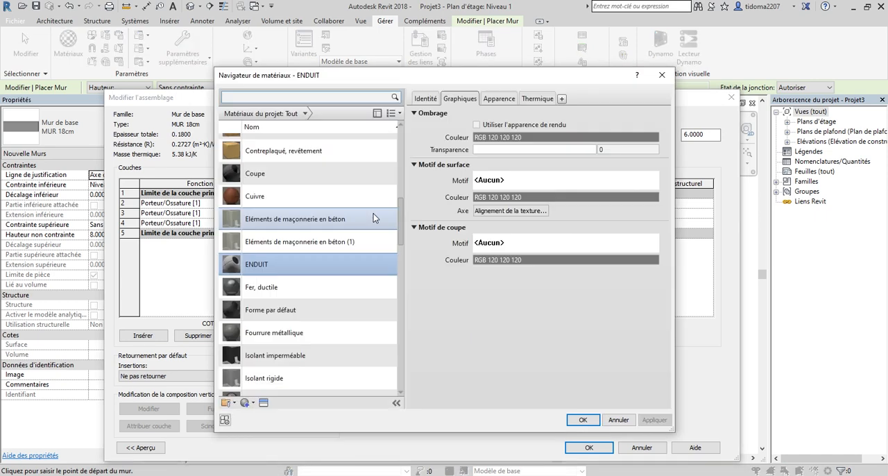
{"action": "scroll", "coordinate": [344, 180], "scroll_direction": "up", "scroll_amount": 1}
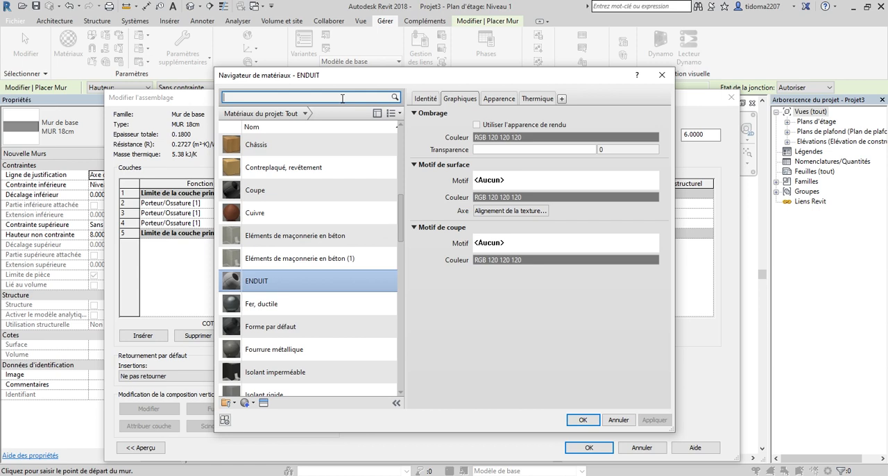
{"action": "left_click", "coordinate": [341, 98]}
{"action": "type", "text": "BR"}
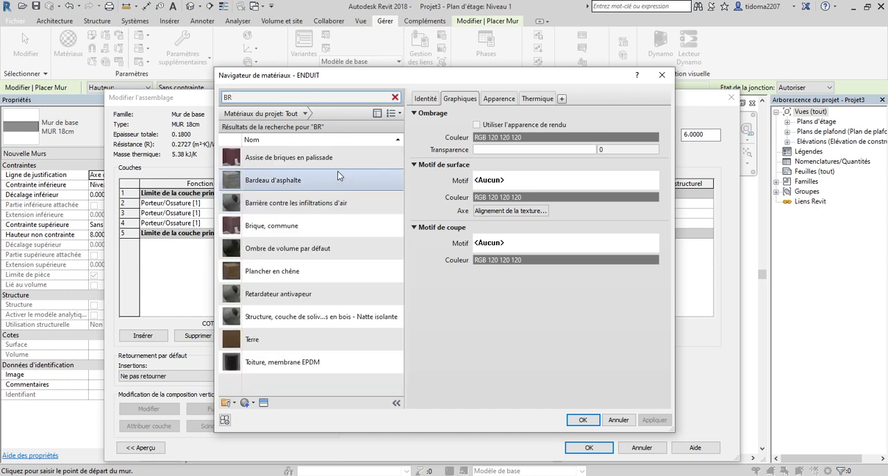
{"action": "left_click", "coordinate": [305, 228]}
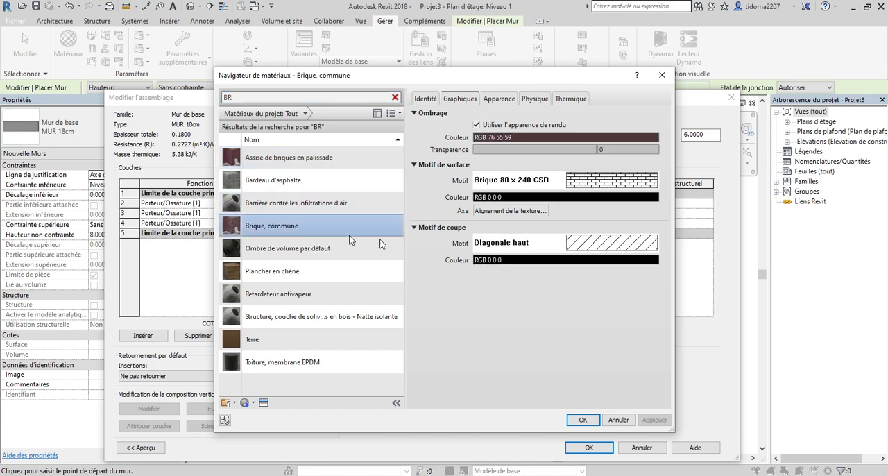
{"action": "left_click", "coordinate": [583, 420]}
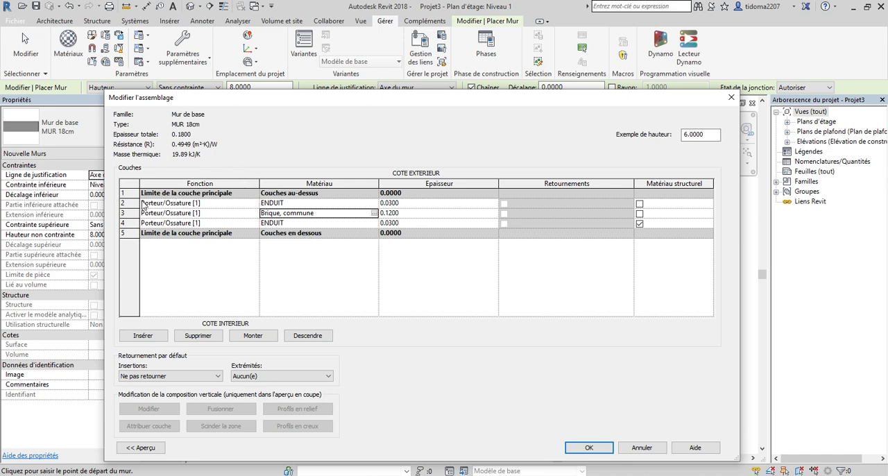
Set the exterior layer's function to Finition 1 [4] and the interior layer's to Finition 2 [5], and apply the changes to the wall type.
{"action": "left_click", "coordinate": [254, 203]}
{"action": "left_click", "coordinate": [254, 203]}
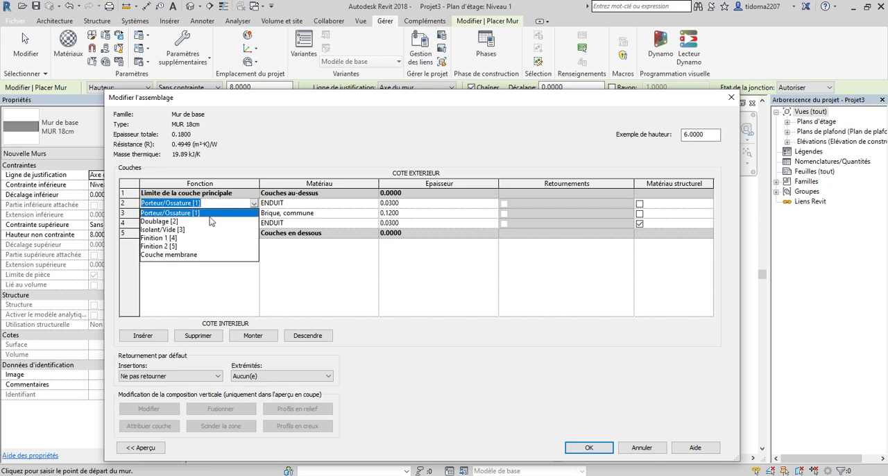
{"action": "left_click", "coordinate": [161, 238]}
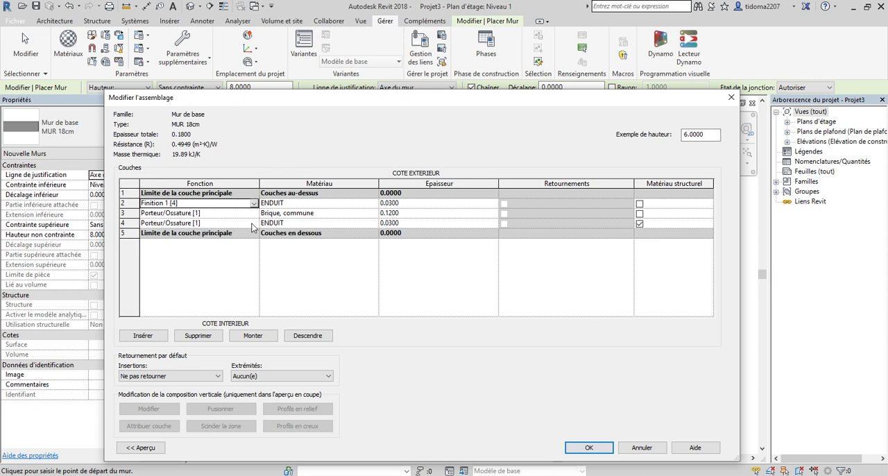
{"action": "left_click", "coordinate": [253, 223]}
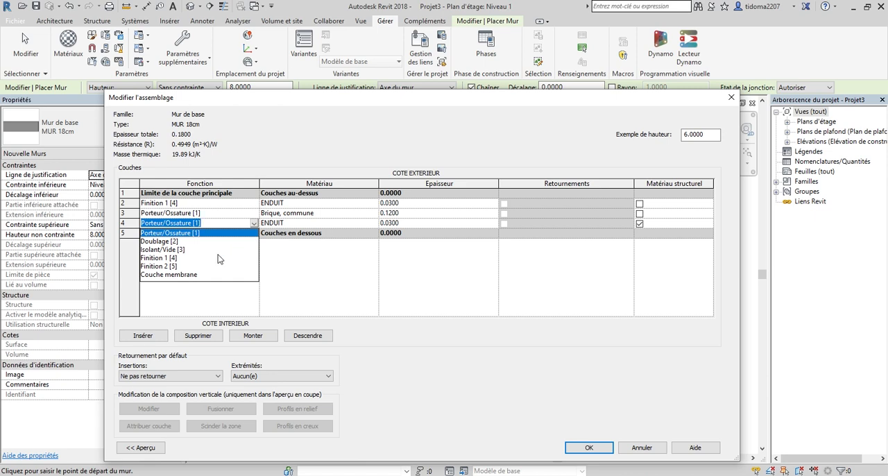
{"action": "left_click", "coordinate": [165, 266]}
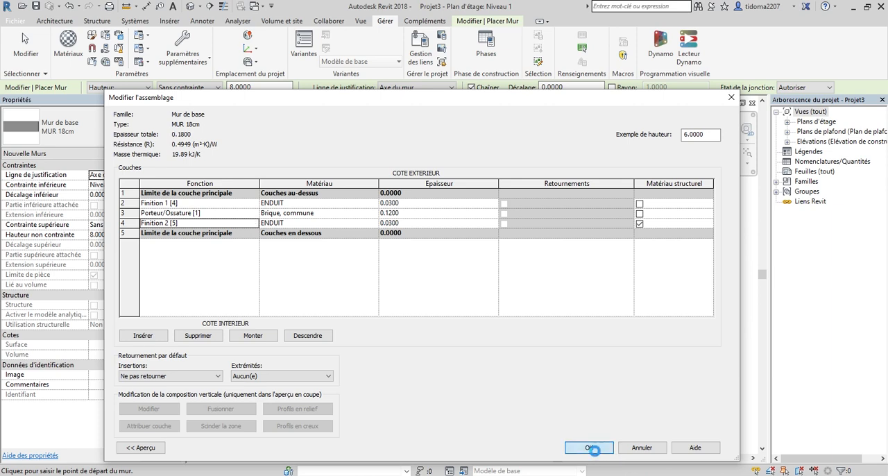
{"action": "left_click", "coordinate": [591, 448]}
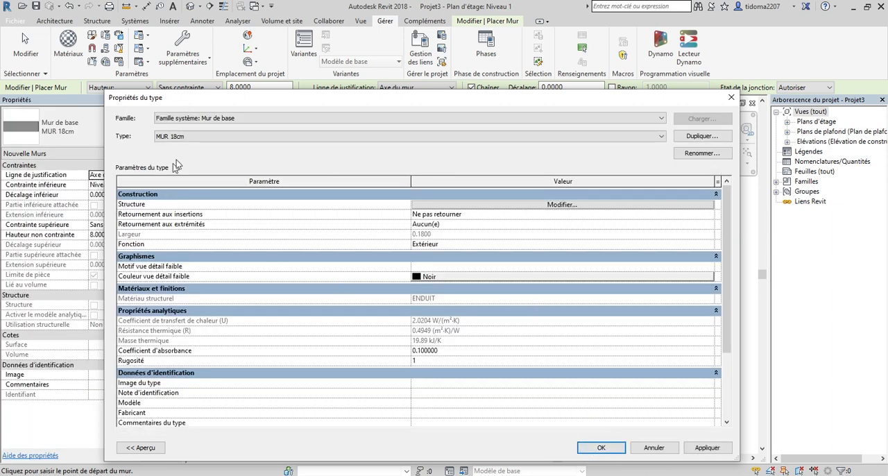
{"action": "left_click", "coordinate": [708, 447]}
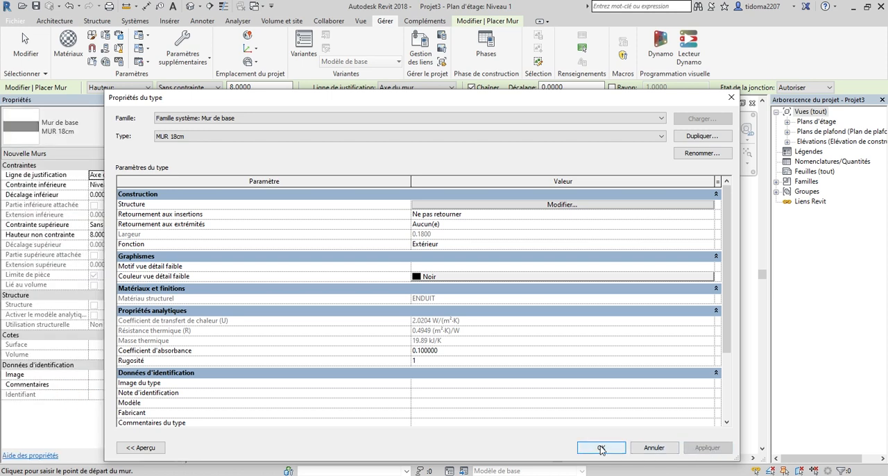
{"action": "left_click", "coordinate": [601, 447]}
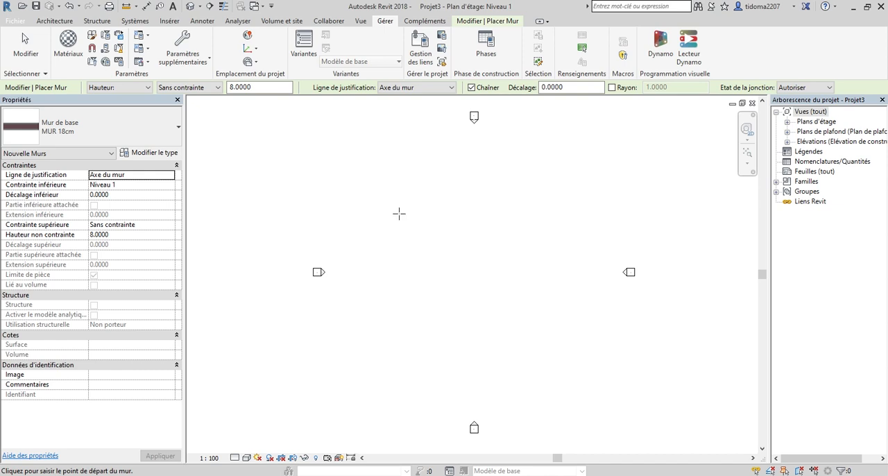
Choose the Générique - 150 mm basic wall type for the wall being placed.
{"action": "left_click", "coordinate": [97, 128]}
{"action": "scroll", "coordinate": [111, 250], "scroll_direction": "up", "scroll_amount": 4}
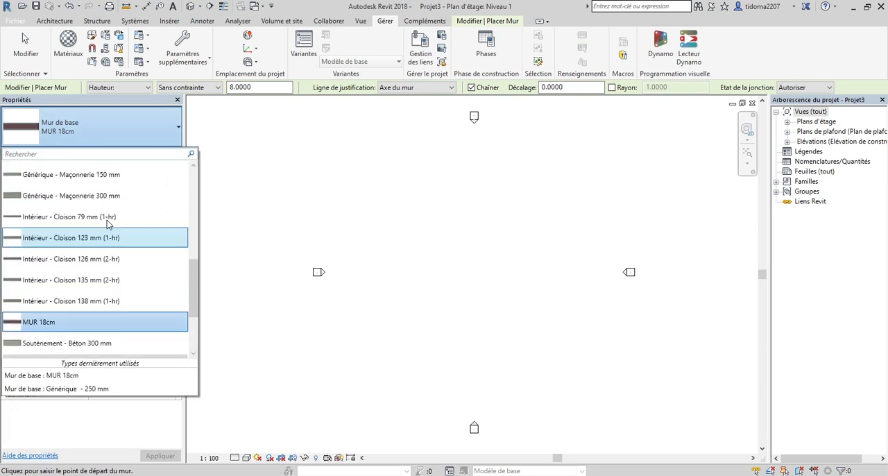
{"action": "scroll", "coordinate": [111, 242], "scroll_direction": "up", "scroll_amount": 3}
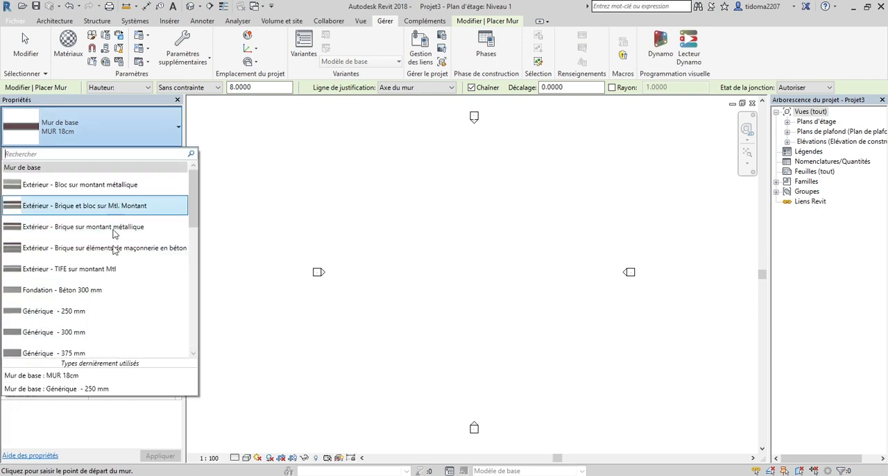
{"action": "scroll", "coordinate": [114, 208], "scroll_direction": "down", "scroll_amount": 2}
{"action": "scroll", "coordinate": [115, 271], "scroll_direction": "down", "scroll_amount": 1}
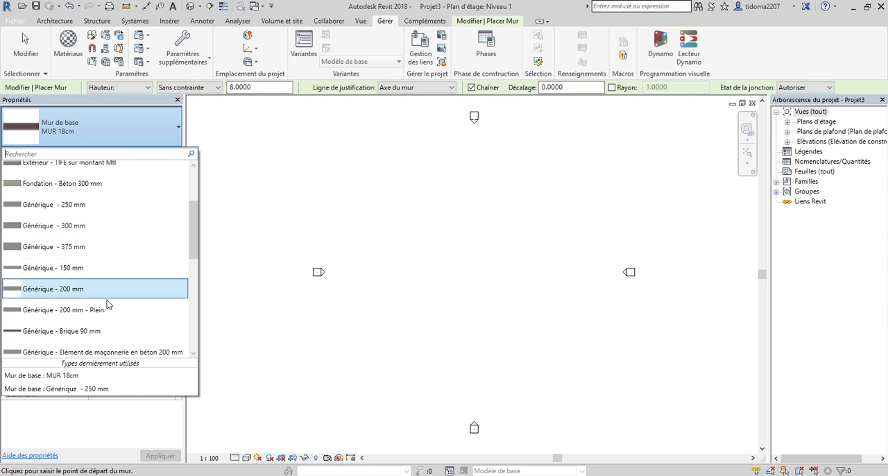
{"action": "mouse_move", "coordinate": [66, 272]}
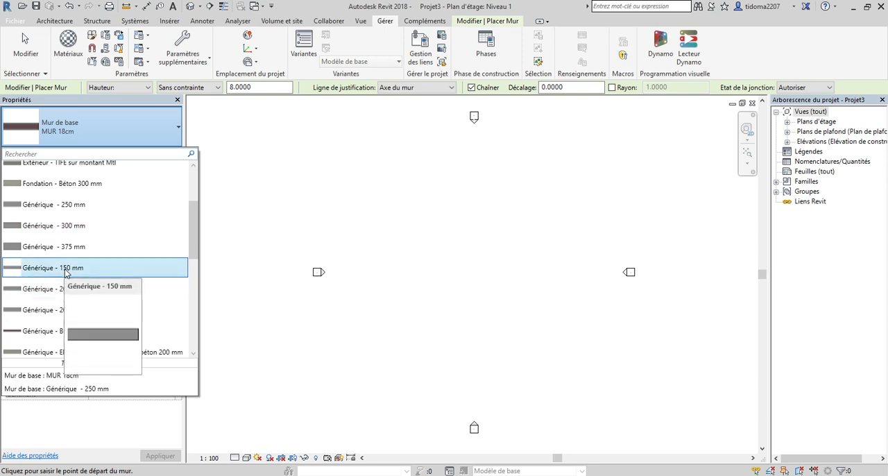
{"action": "left_click", "coordinate": [67, 269]}
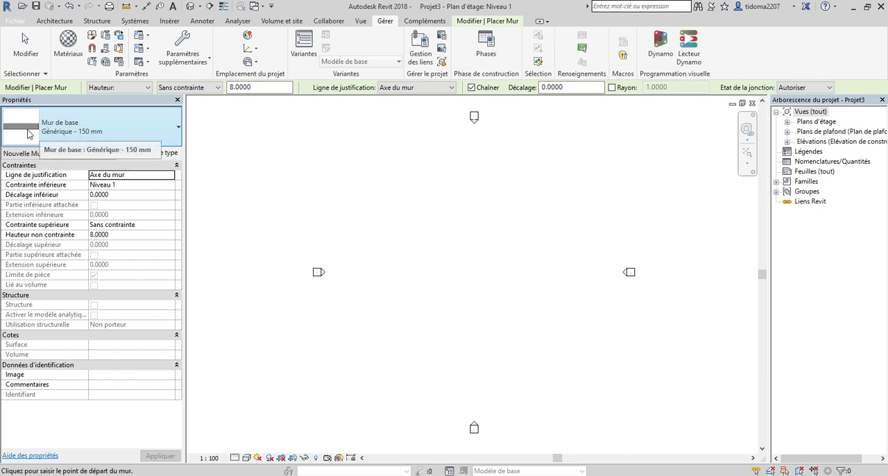
Examine the layer structure of the Générique - 150 mm wall type and leave its type properties.
{"action": "left_click", "coordinate": [150, 152]}
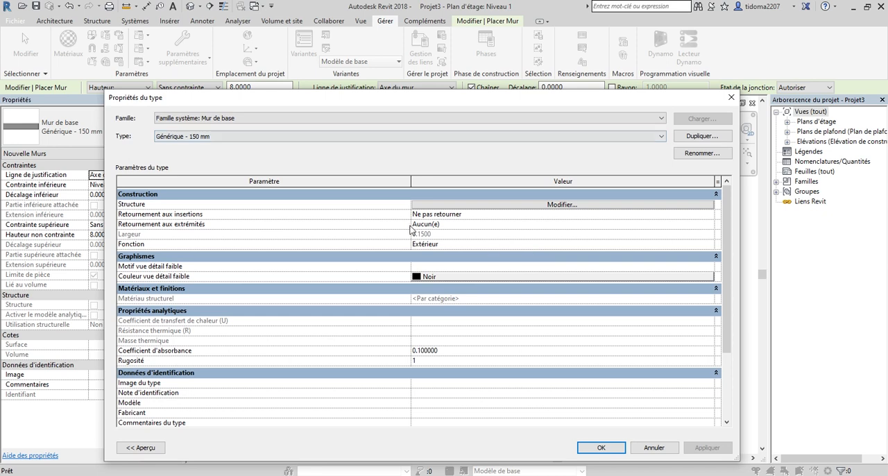
{"action": "left_click", "coordinate": [565, 205]}
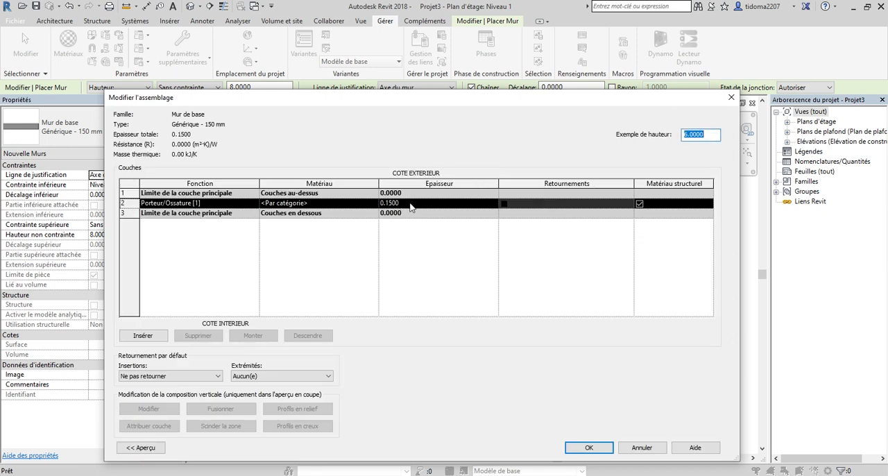
{"action": "left_click", "coordinate": [589, 448]}
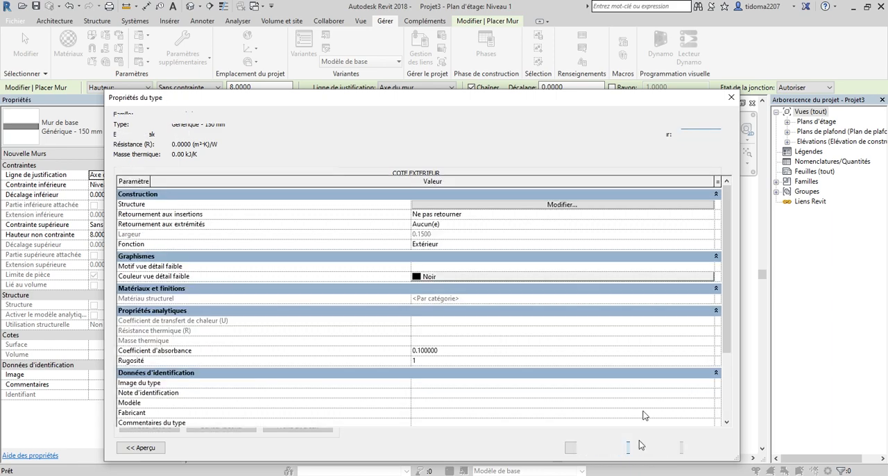
{"action": "left_click", "coordinate": [663, 449]}
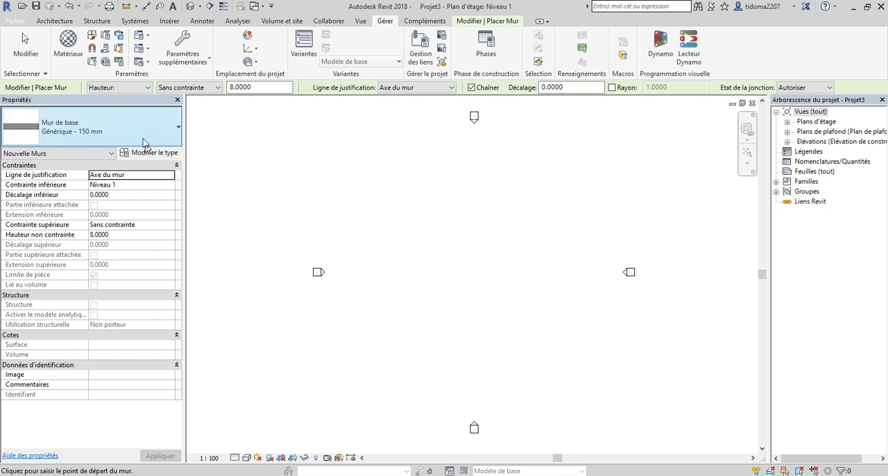
Switch the wall type back to MUR 18cm and keep its vertical direction as Hauteur.
{"action": "left_click", "coordinate": [138, 135]}
{"action": "scroll", "coordinate": [138, 176], "scroll_direction": "down", "scroll_amount": 4}
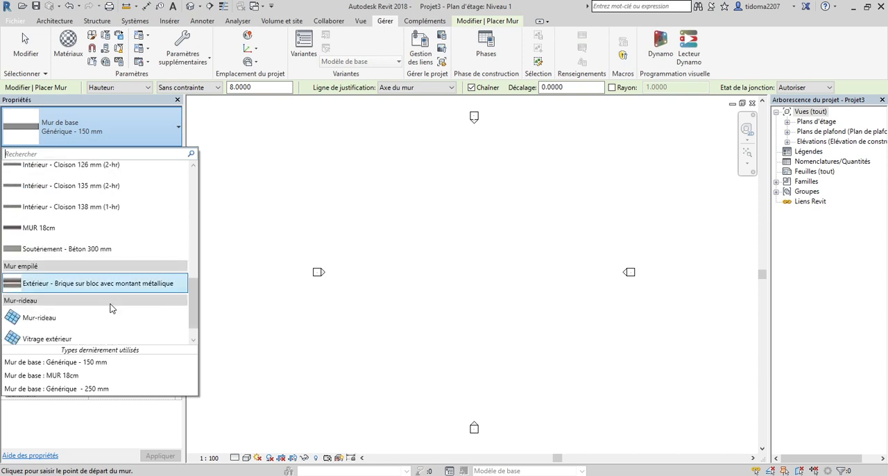
{"action": "left_click", "coordinate": [71, 232]}
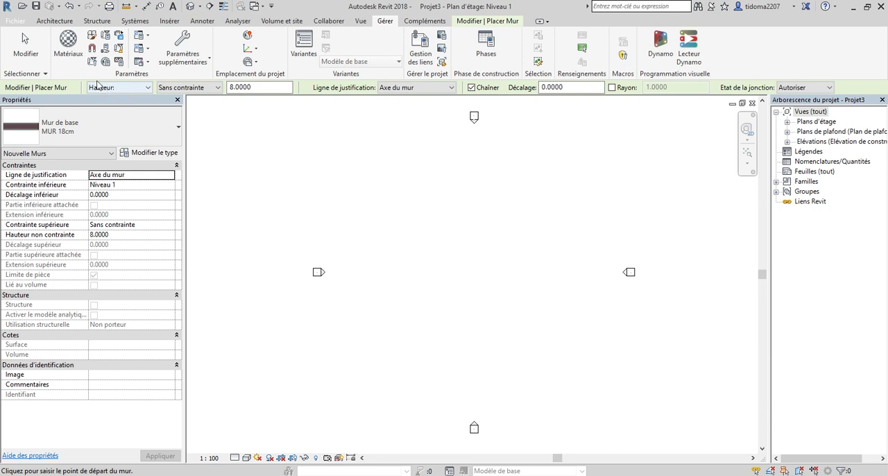
{"action": "left_click", "coordinate": [137, 89]}
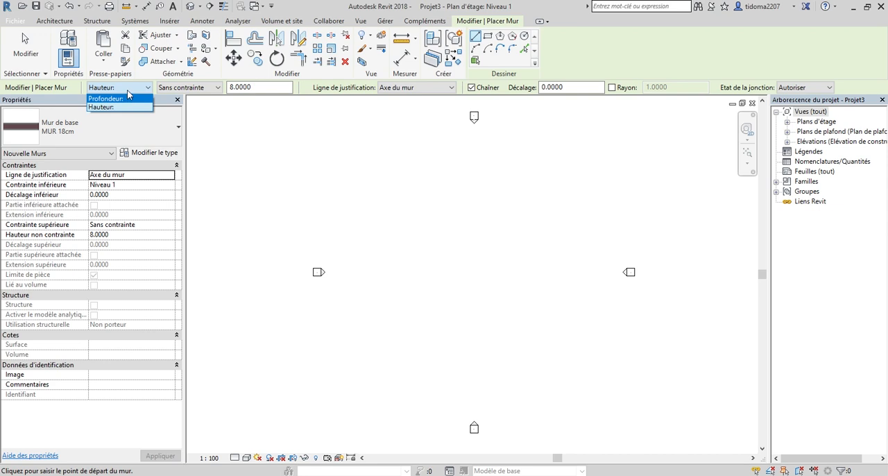
{"action": "left_click", "coordinate": [118, 107]}
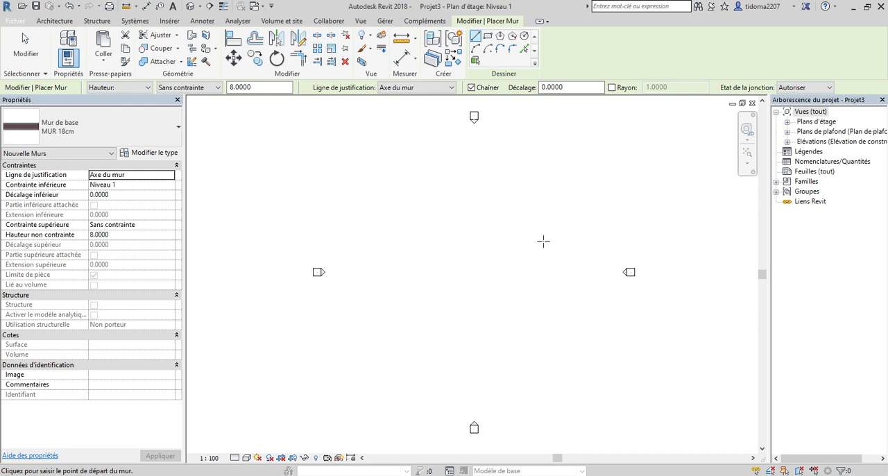
Expand the floor plans, restart the Wall tool, try Profondeur, and set the wall to Hauteur with a height of 4.0000.
{"action": "left_click", "coordinate": [787, 122]}
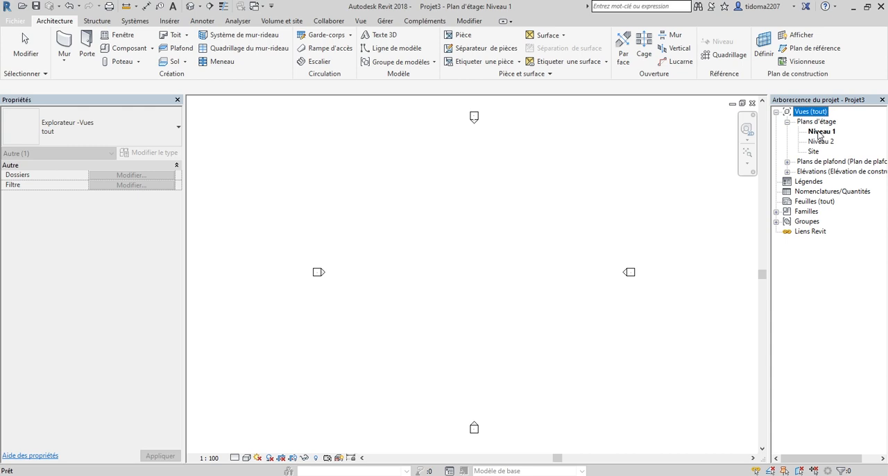
{"action": "left_click", "coordinate": [69, 41]}
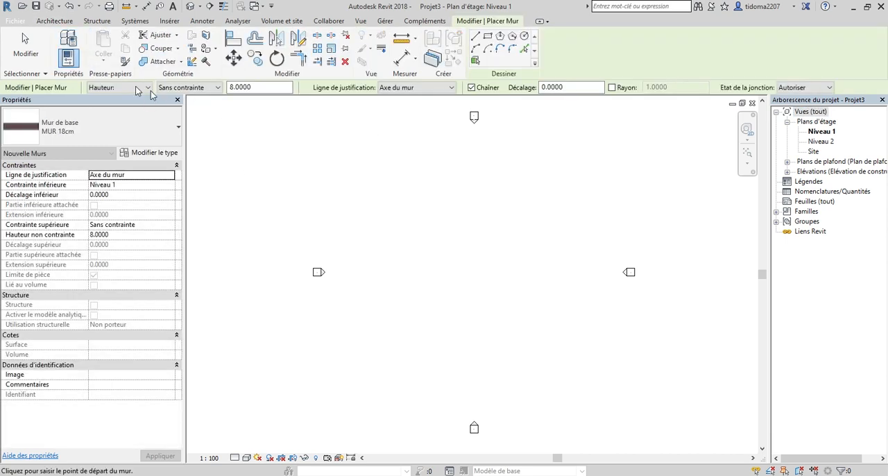
{"action": "left_click", "coordinate": [147, 88]}
{"action": "left_click", "coordinate": [117, 105]}
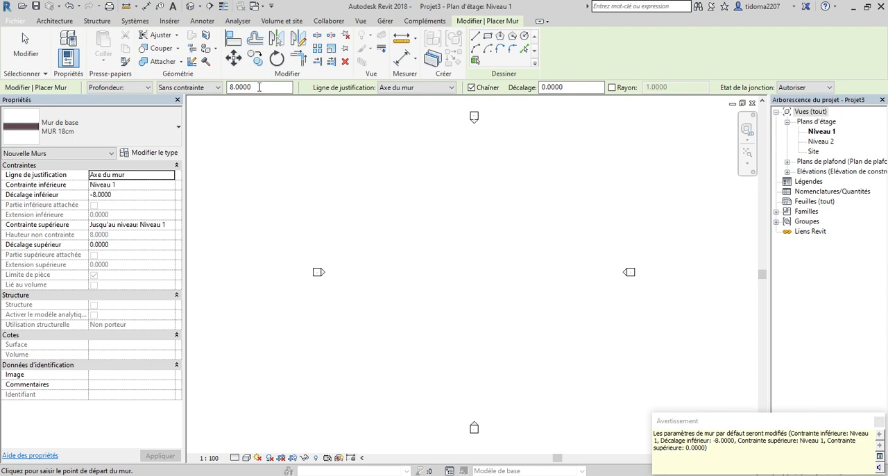
{"action": "left_click", "coordinate": [117, 89]}
{"action": "left_click", "coordinate": [107, 106]}
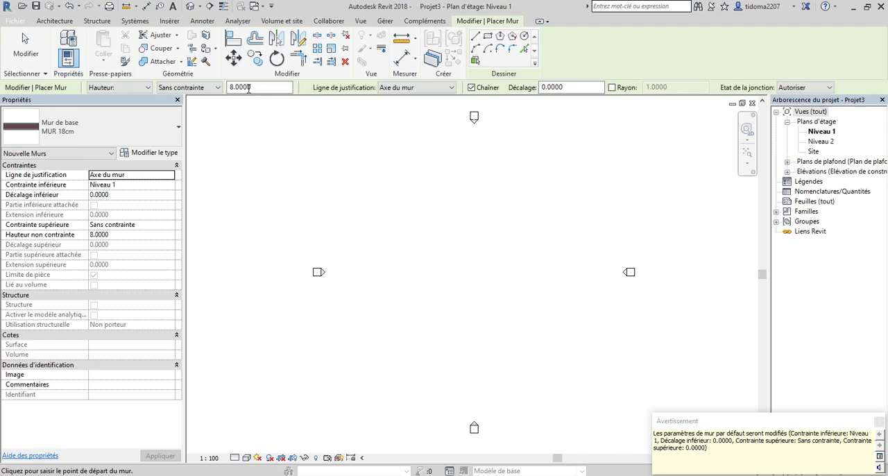
{"action": "left_click_drag", "start_coordinate": [232, 87], "coordinate": [223, 91]}
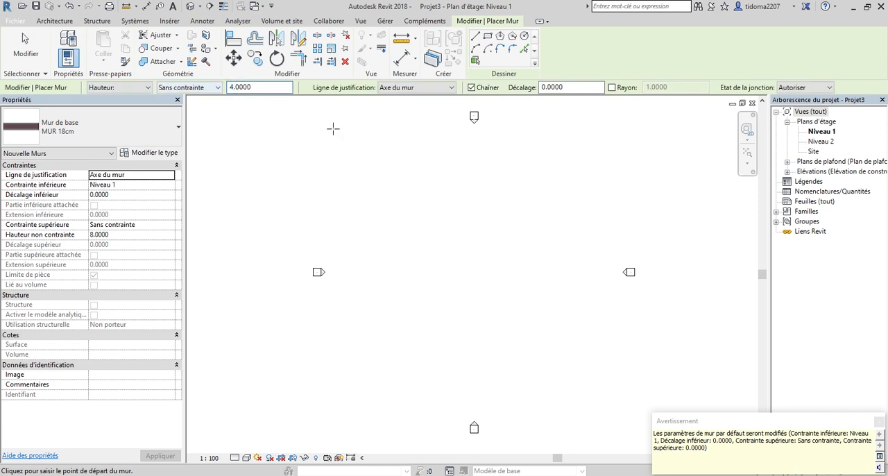
Draw a horizontal MUR 18cm wall about 18 m long on the Niveau 1 plan and end the Wall command.
{"action": "left_click", "coordinate": [397, 245]}
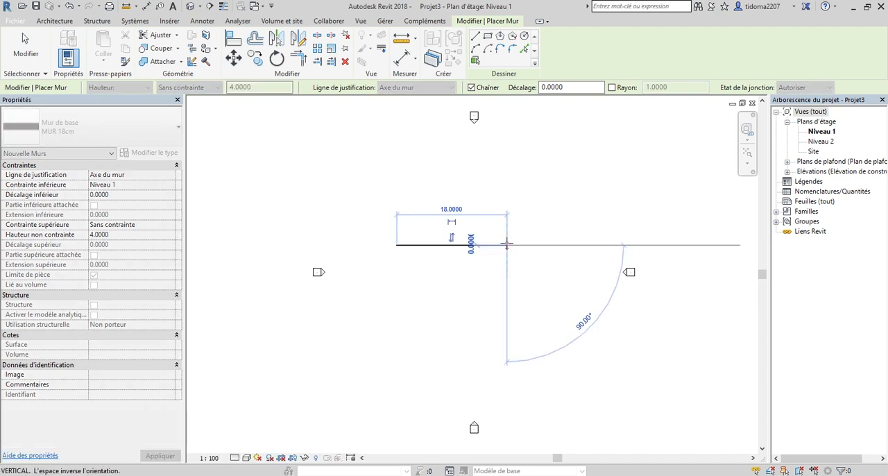
{"action": "left_click", "coordinate": [508, 245]}
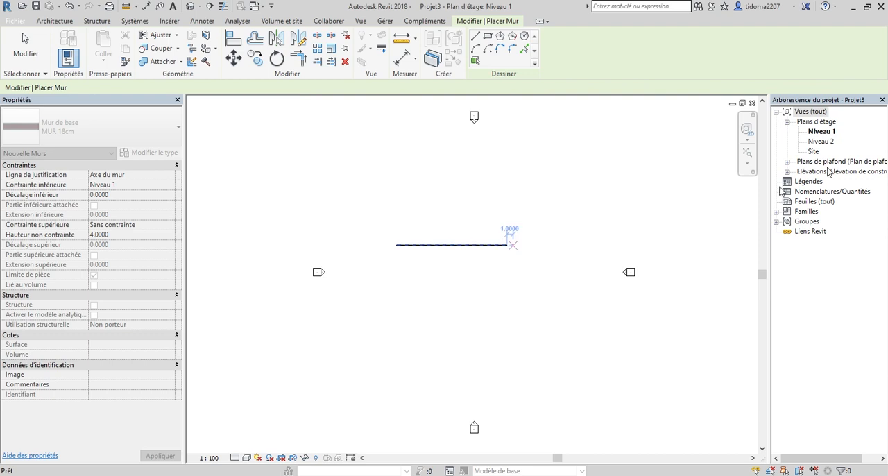
{"action": "key", "text": "Escape"}
{"action": "key", "text": "Escape"}
Open the Ouest elevation and examine how the wall extends between Niveau 1 and Niveau 2.
{"action": "left_click", "coordinate": [788, 171]}
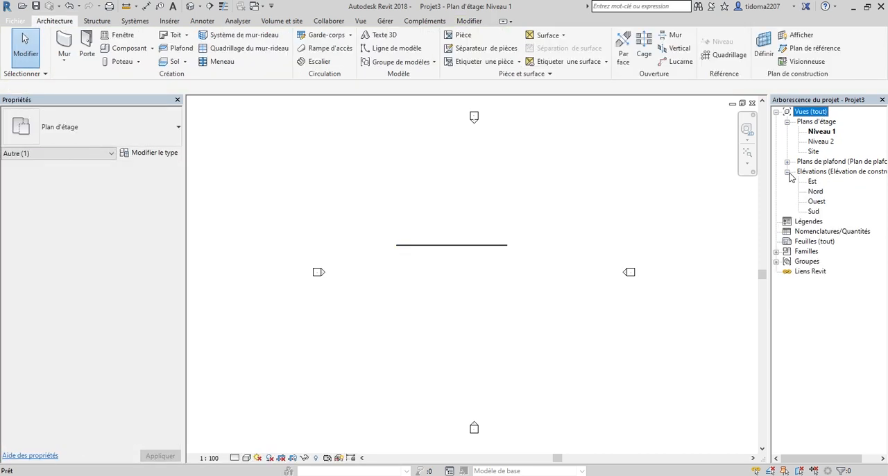
{"action": "double_click", "coordinate": [818, 201]}
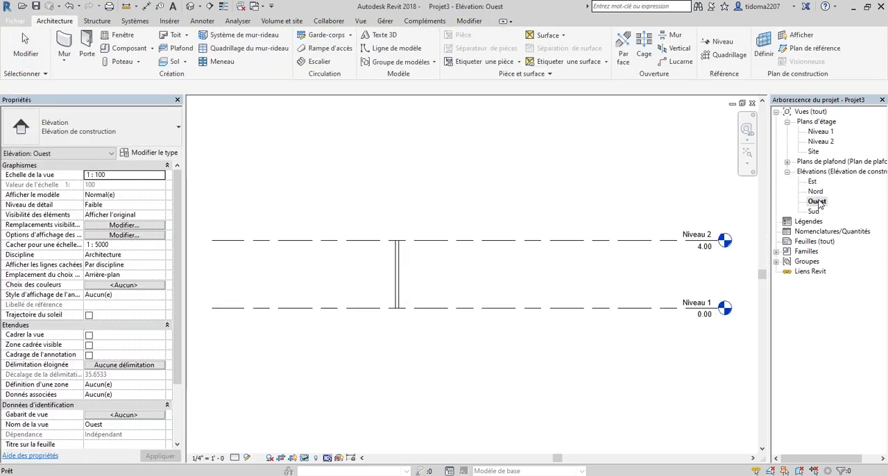
{"action": "scroll", "coordinate": [355, 270], "scroll_direction": "down", "scroll_amount": 2}
{"action": "scroll", "coordinate": [642, 337], "scroll_direction": "up", "scroll_amount": 3}
{"action": "scroll", "coordinate": [642, 338], "scroll_direction": "down", "scroll_amount": 3}
{"action": "scroll", "coordinate": [392, 281], "scroll_direction": "up", "scroll_amount": 2}
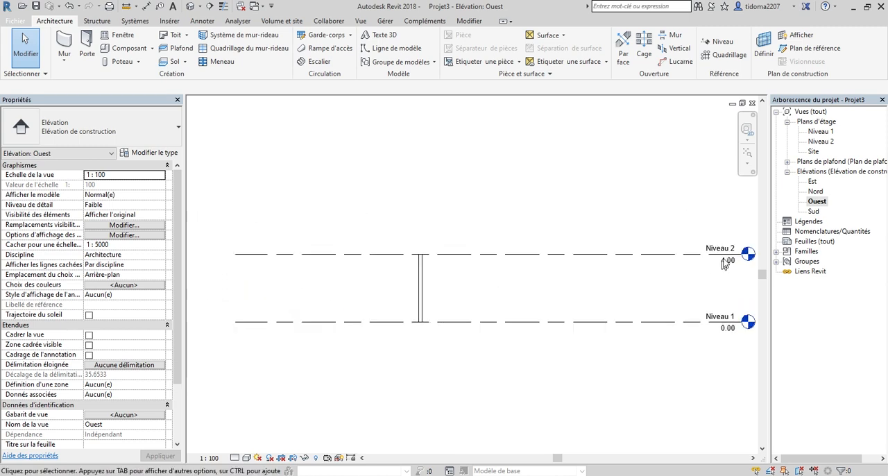
{"action": "scroll", "coordinate": [721, 243], "scroll_direction": "up", "scroll_amount": 3}
{"action": "scroll", "coordinate": [721, 245], "scroll_direction": "down", "scroll_amount": 1}
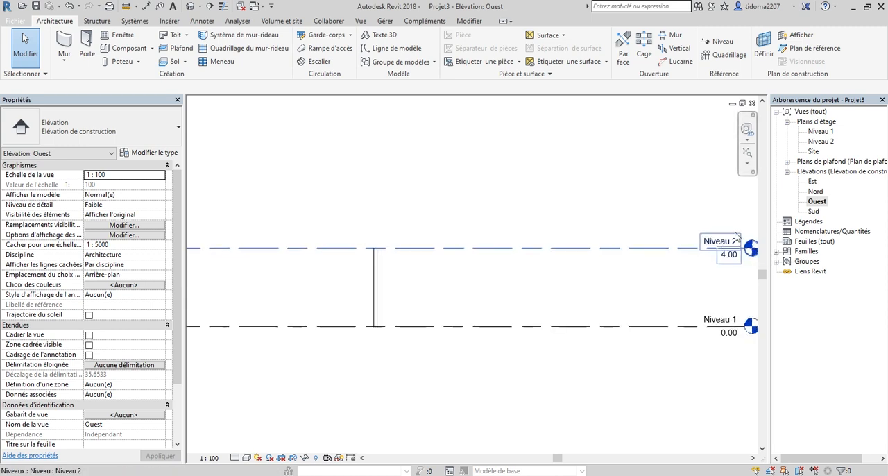
On the Niveau 1 plan, draw a second horizontal MUR 18cm wall about 19.18 m long below the first, set to Profondeur.
{"action": "double_click", "coordinate": [822, 132]}
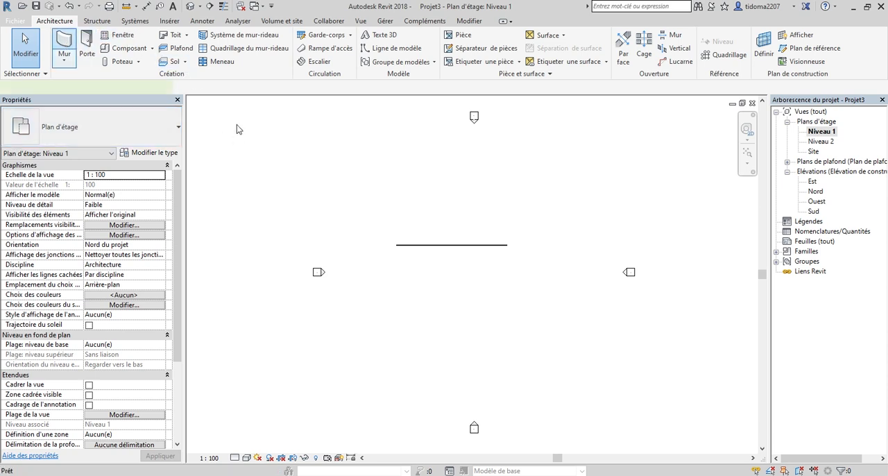
{"action": "left_click", "coordinate": [109, 89]}
{"action": "left_click", "coordinate": [112, 104]}
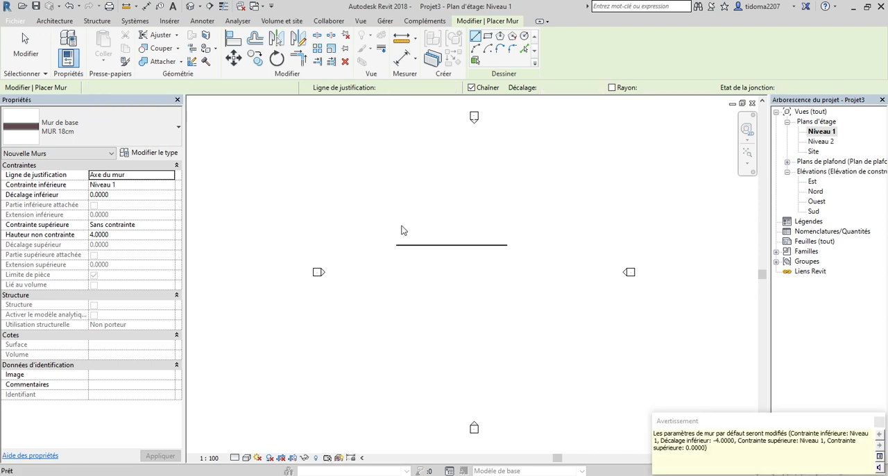
{"action": "left_click", "coordinate": [389, 280]}
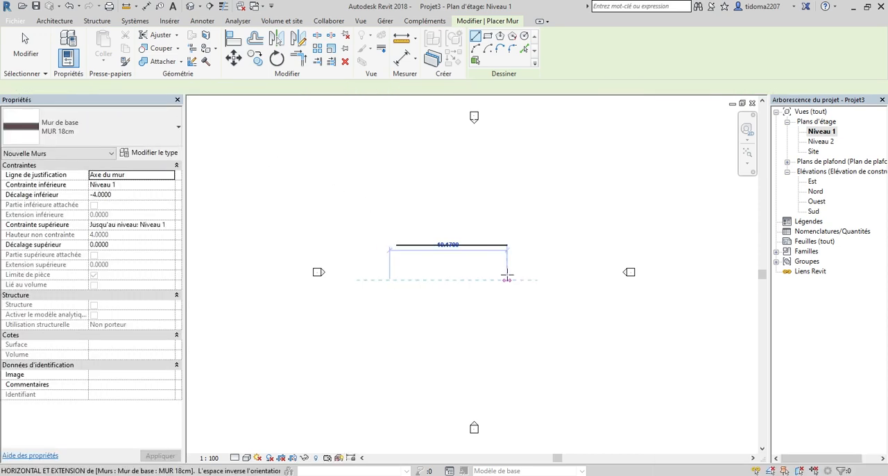
{"action": "left_click", "coordinate": [507, 277]}
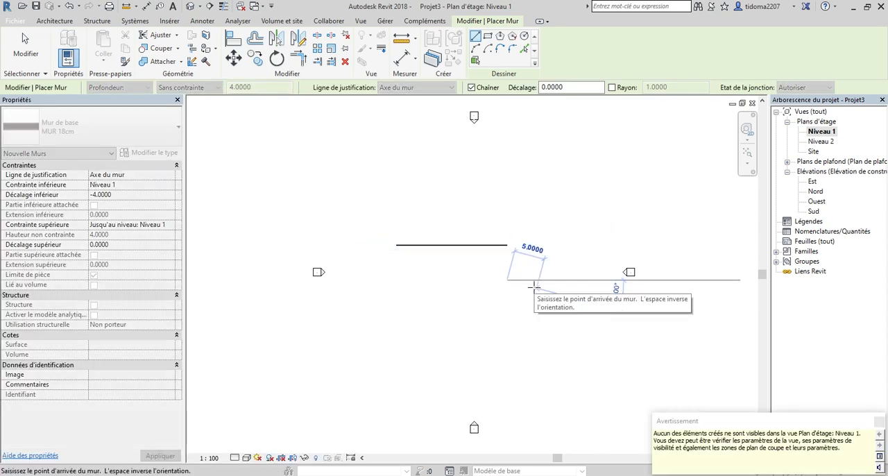
Examine the Profondeur wall relative to Niveau 1 and the first wall in the Sud and Ouest elevations.
{"action": "double_click", "coordinate": [814, 210]}
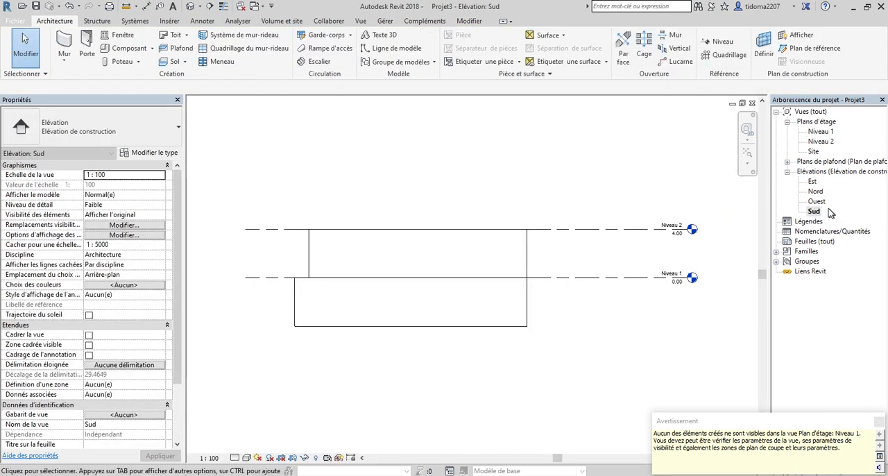
{"action": "double_click", "coordinate": [817, 201]}
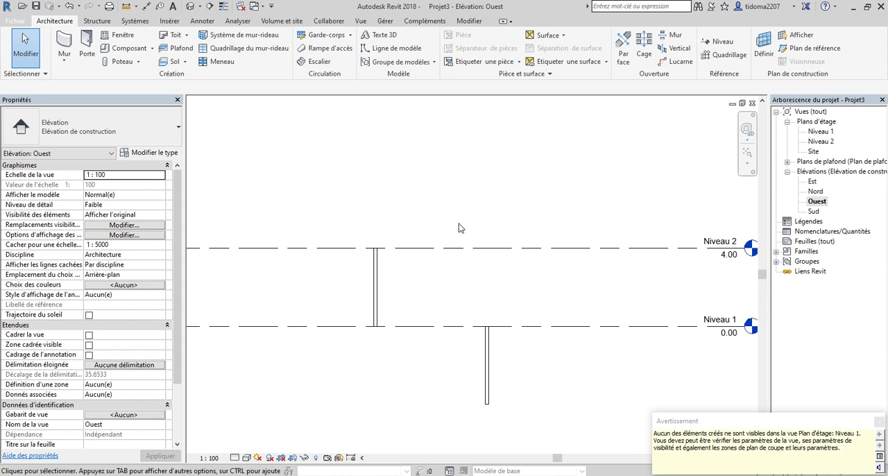
{"action": "scroll", "coordinate": [472, 320], "scroll_direction": "up", "scroll_amount": 2}
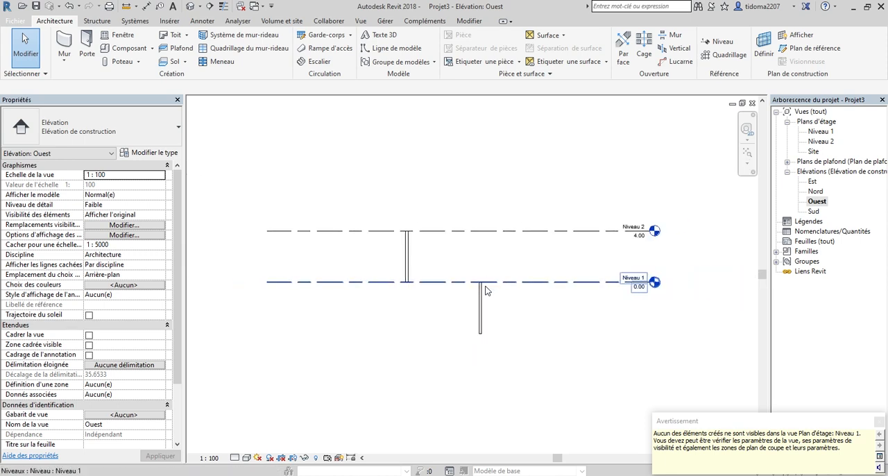
{"action": "scroll", "coordinate": [485, 291], "scroll_direction": "up", "scroll_amount": 1}
{"action": "scroll", "coordinate": [489, 347], "scroll_direction": "down", "scroll_amount": 2}
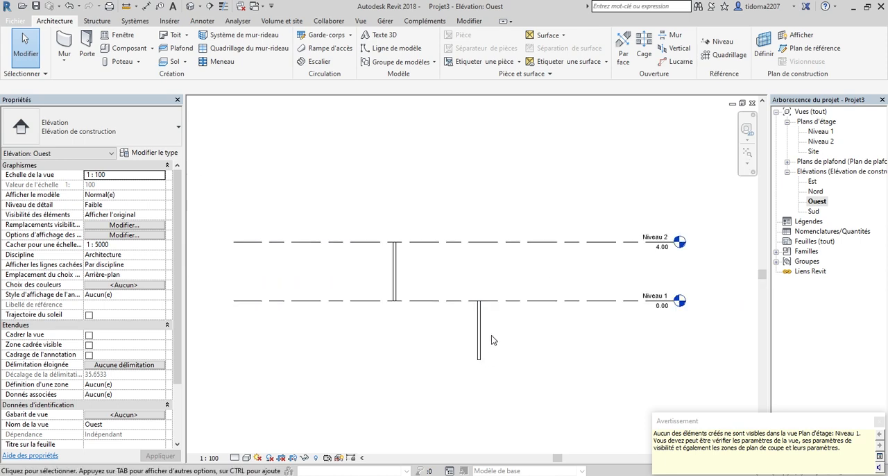
{"action": "scroll", "coordinate": [399, 261], "scroll_direction": "up", "scroll_amount": 2}
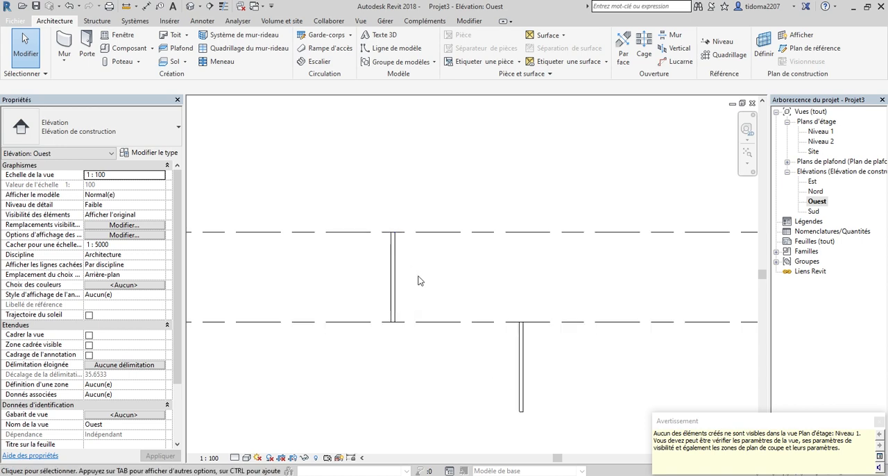
{"action": "scroll", "coordinate": [399, 313], "scroll_direction": "down", "scroll_amount": 2}
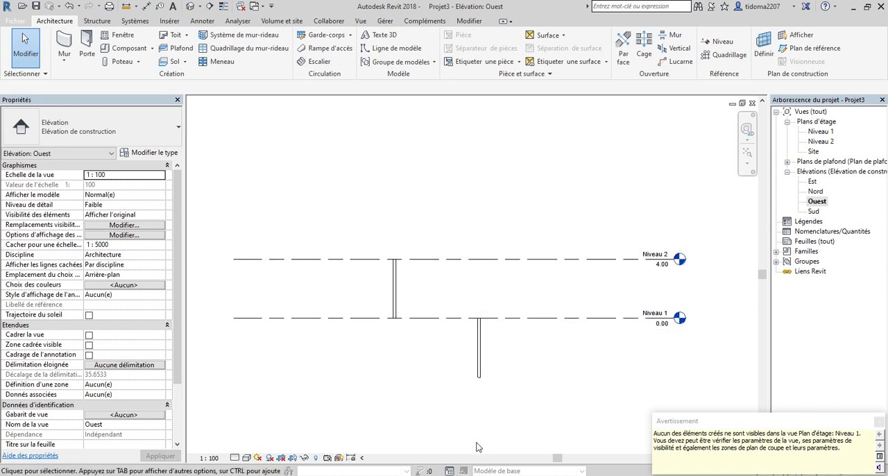
Delete the Profondeur wall and the Hauteur wall in the Ouest elevation.
{"action": "left_click_drag", "start_coordinate": [526, 401], "coordinate": [427, 340]}
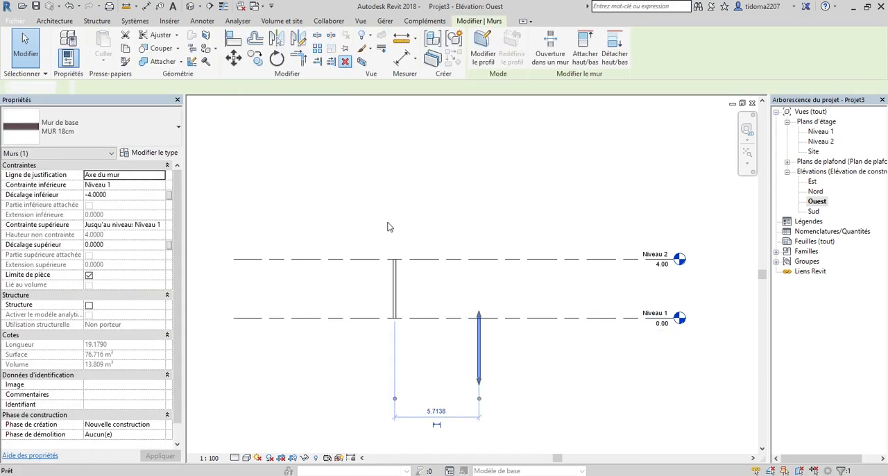
{"action": "key", "text": "Delete"}
{"action": "left_click_drag", "start_coordinate": [436, 297], "coordinate": [352, 280]}
{"action": "right_click", "coordinate": [395, 283]}
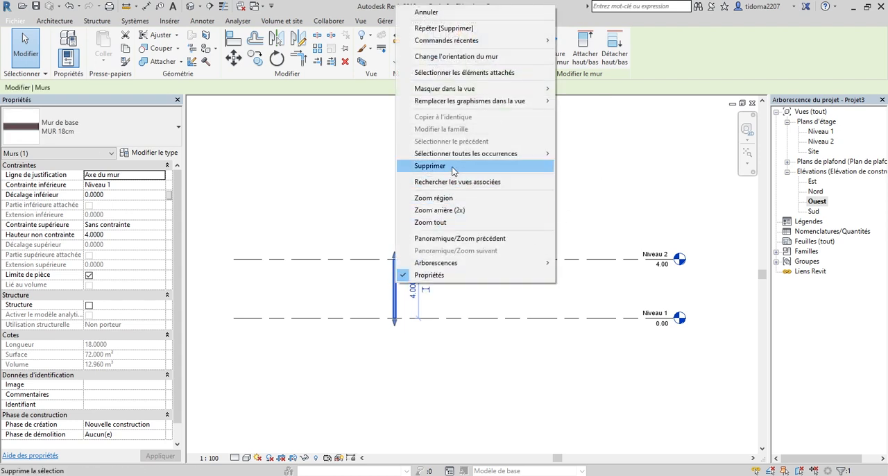
{"action": "left_click", "coordinate": [431, 166]}
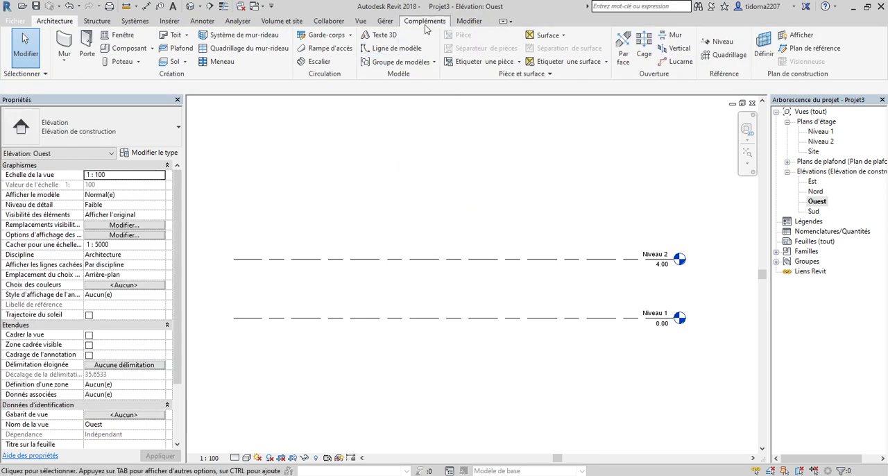
{"action": "right_click", "coordinate": [401, 287]}
{"action": "left_click", "coordinate": [690, 169]}
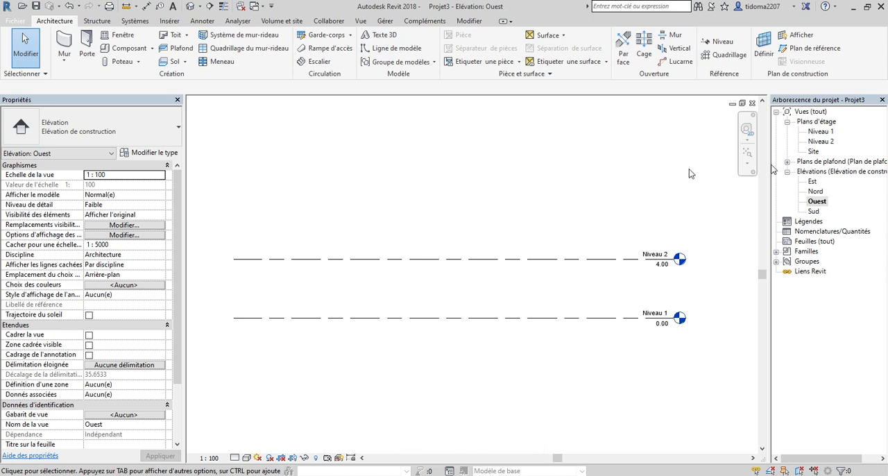
On the Niveau 1 plan, draw a horizontal MUR 18cm wall about 17 m long, set to Hauteur with an unconstrained height of 5 m.
{"action": "double_click", "coordinate": [818, 132]}
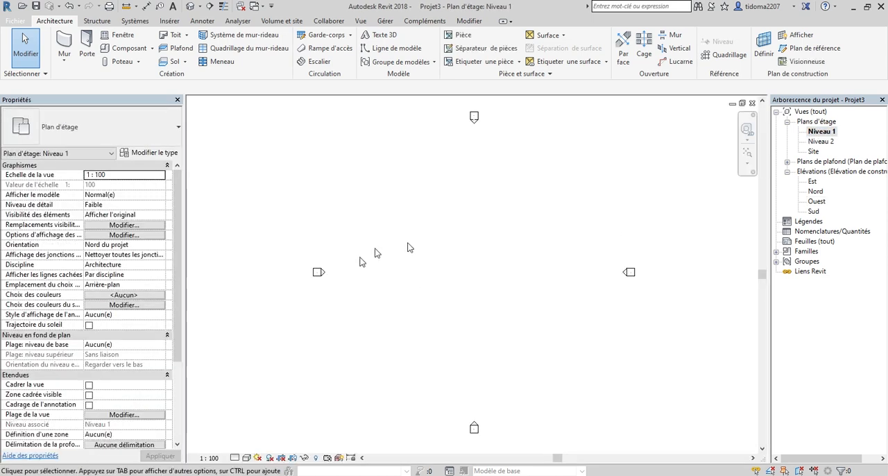
{"action": "left_click", "coordinate": [64, 42]}
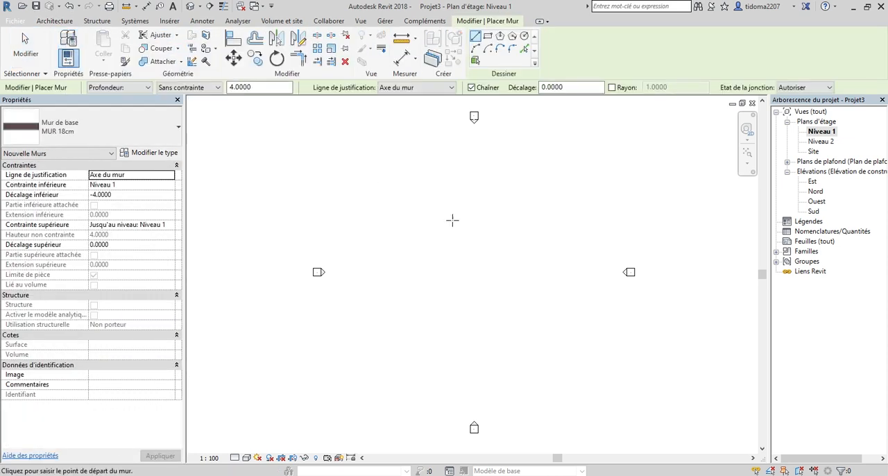
{"action": "left_click", "coordinate": [103, 88]}
{"action": "left_click", "coordinate": [104, 99]}
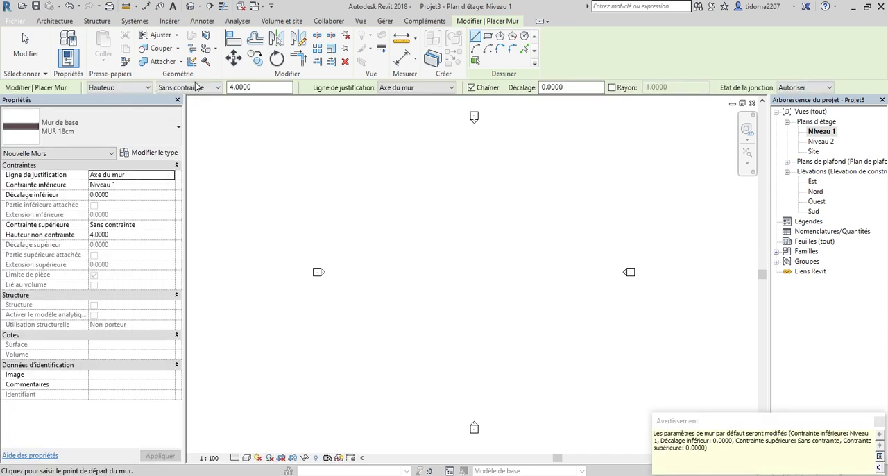
{"action": "left_click", "coordinate": [210, 88]}
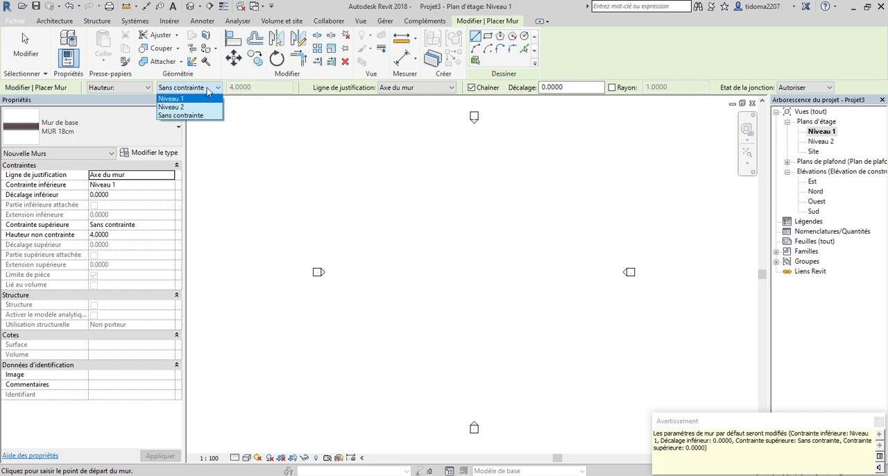
{"action": "left_click", "coordinate": [247, 86]}
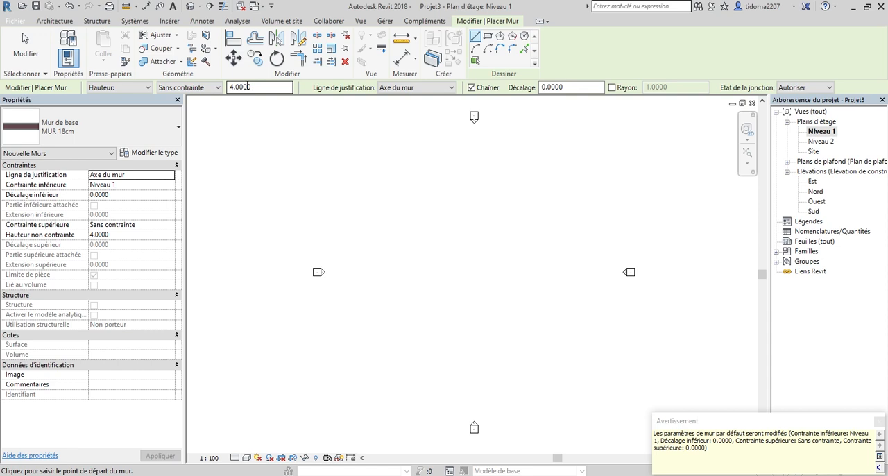
{"action": "double_click", "coordinate": [261, 89]}
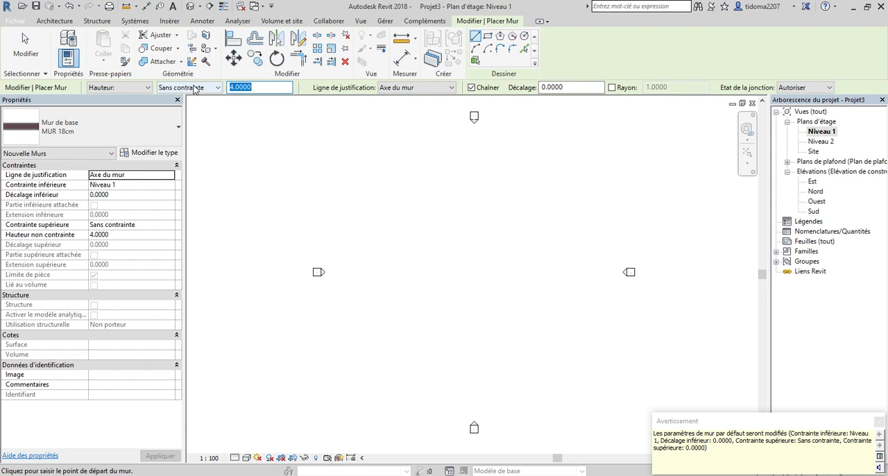
{"action": "type", "text": "5"}
{"action": "key", "text": "Return"}
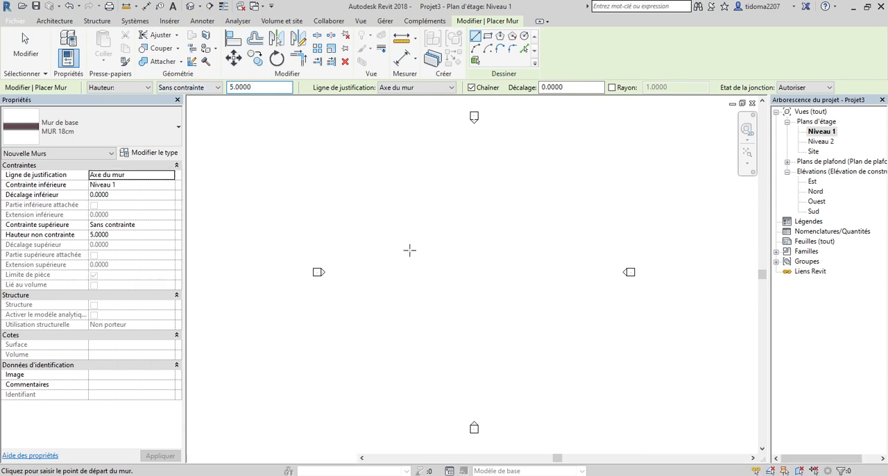
{"action": "left_click", "coordinate": [409, 250]}
{"action": "left_click", "coordinate": [512, 250]}
{"action": "key", "text": "Escape"}
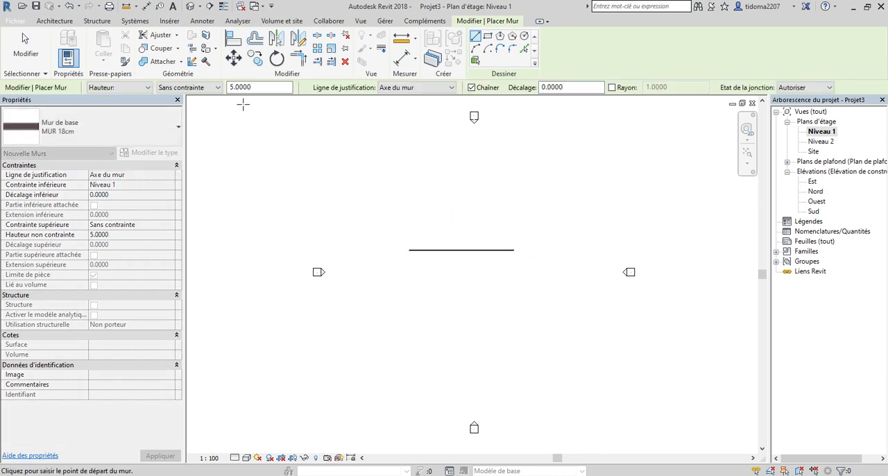
Draw a second horizontal wall about 19 m long below the first, with an unconstrained height of 8 m, and end the Wall command.
{"action": "left_click", "coordinate": [258, 90]}
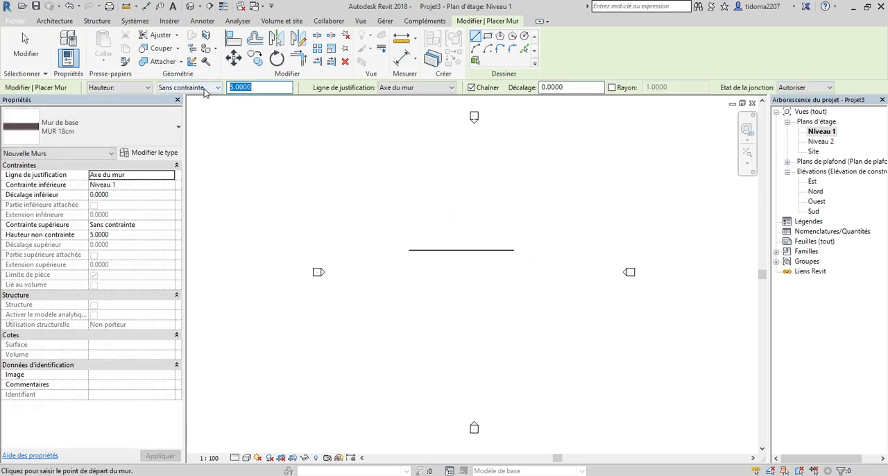
{"action": "type", "text": "8"}
{"action": "left_click", "coordinate": [403, 310]}
{"action": "left_click", "coordinate": [519, 309]}
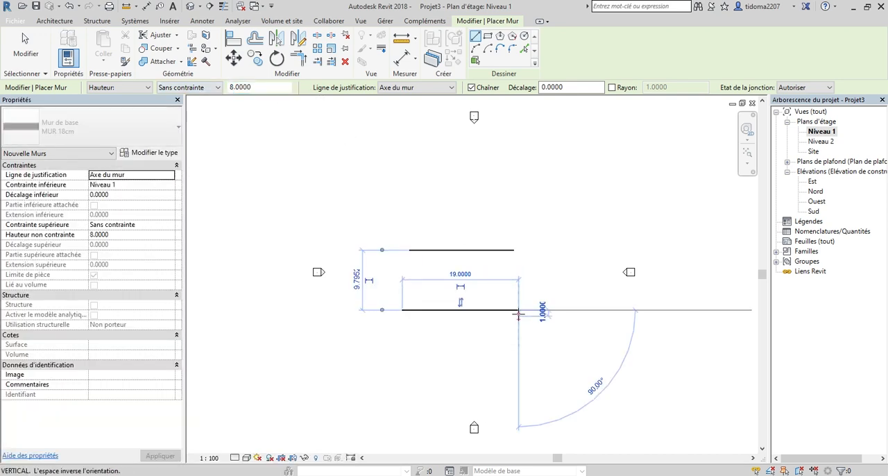
{"action": "key", "text": "Escape"}
{"action": "key", "text": "Escape"}
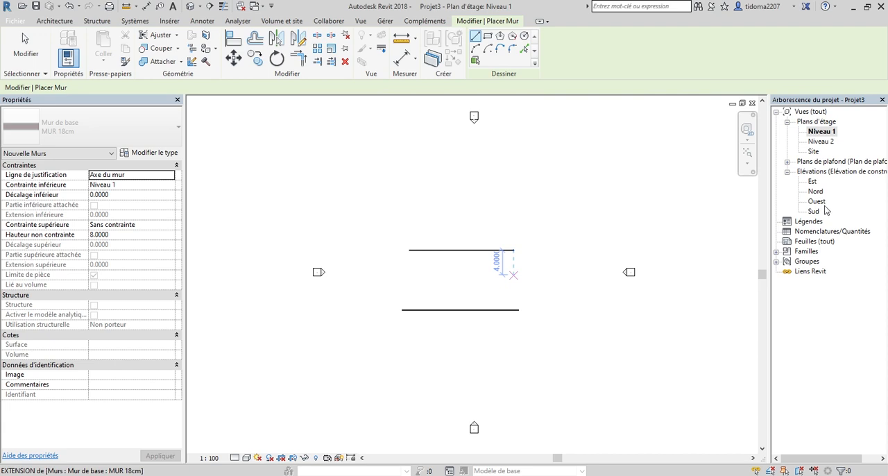
Open the Ouest elevation and check the heights of the two walls relative to Niveau 2.
{"action": "double_click", "coordinate": [817, 201]}
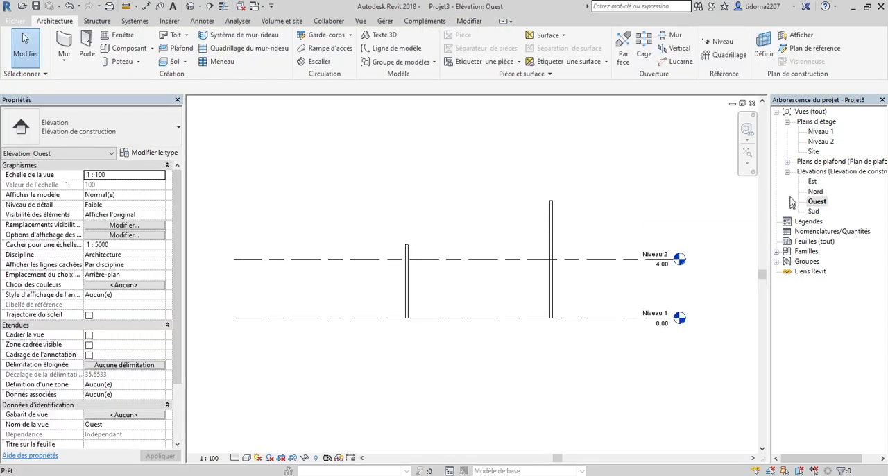
{"action": "scroll", "coordinate": [583, 222], "scroll_direction": "up", "scroll_amount": 1}
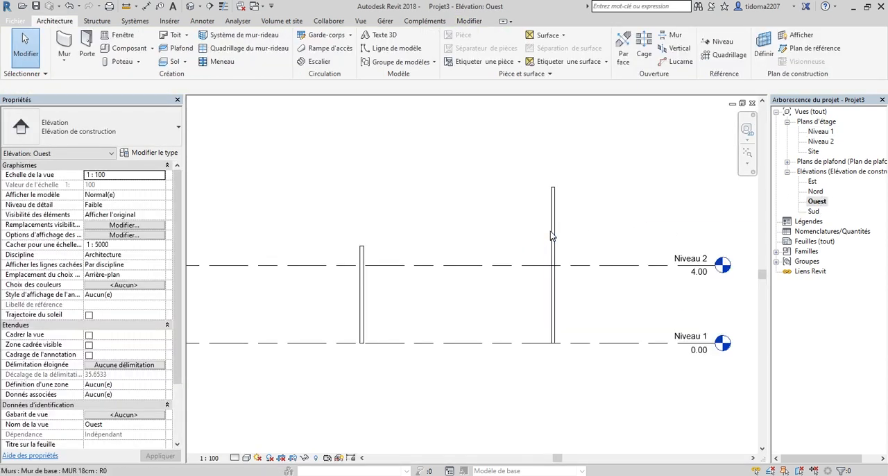
{"action": "left_click", "coordinate": [553, 205]}
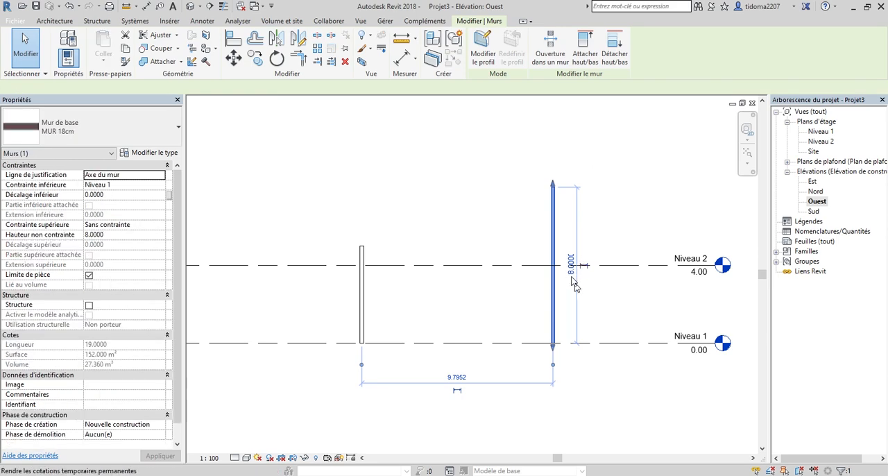
{"action": "left_click", "coordinate": [364, 311]}
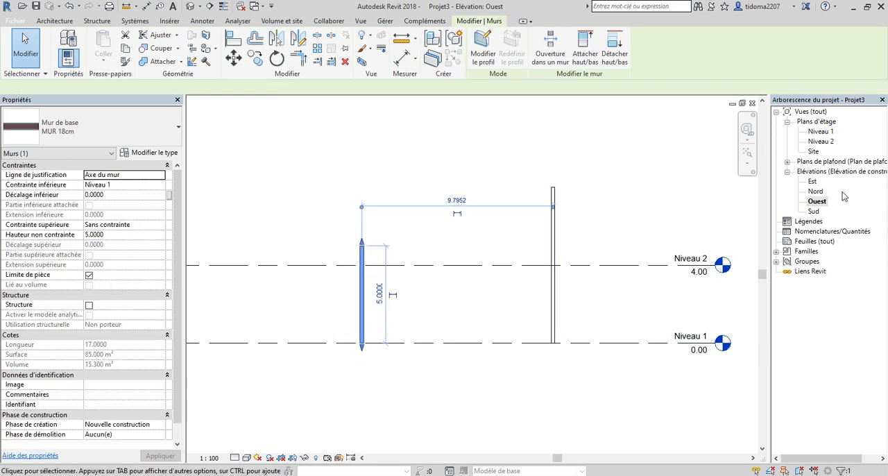
Return to the Niveau 1 plan and delete both horizontal walls.
{"action": "double_click", "coordinate": [820, 132]}
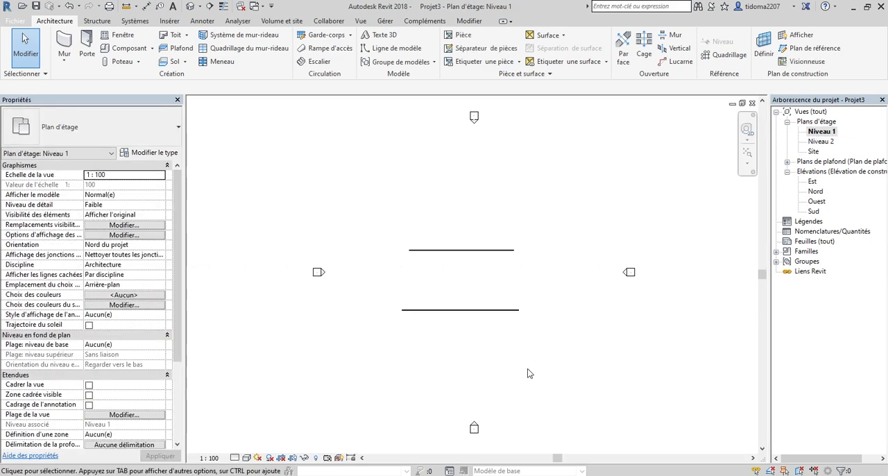
{"action": "left_click", "coordinate": [439, 249]}
{"action": "right_click", "coordinate": [439, 199]}
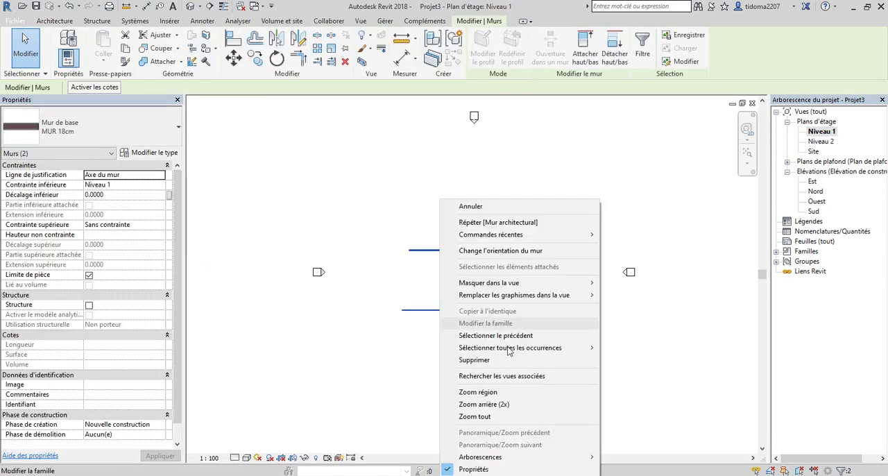
{"action": "left_click", "coordinate": [486, 359]}
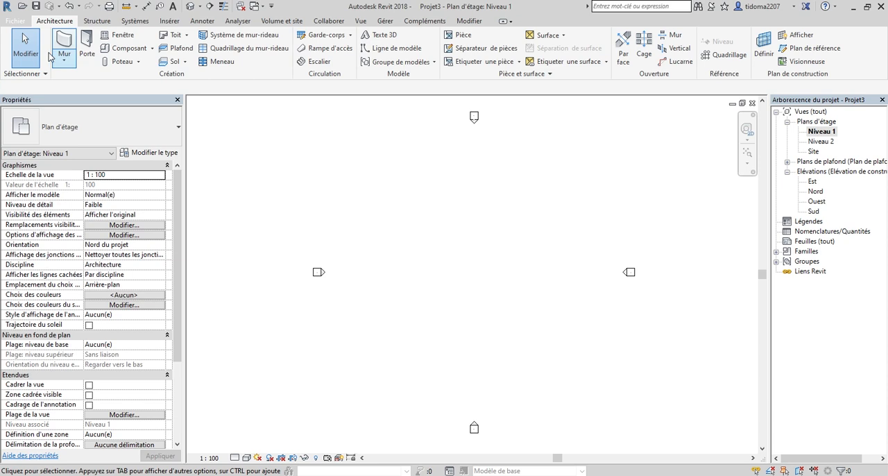
Start a new MUR 18cm wall on Niveau 1 and try to set its Hauteur constraint to Niveau 1.
{"action": "left_click", "coordinate": [71, 62]}
{"action": "left_click", "coordinate": [93, 80]}
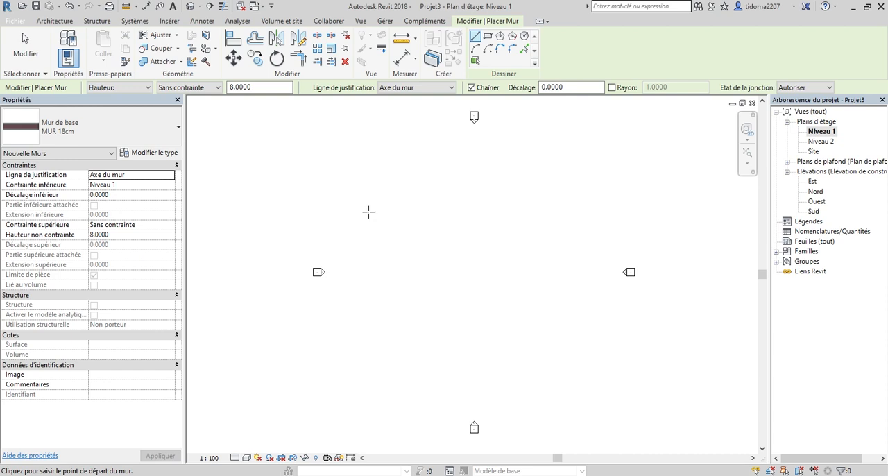
{"action": "left_click", "coordinate": [205, 88]}
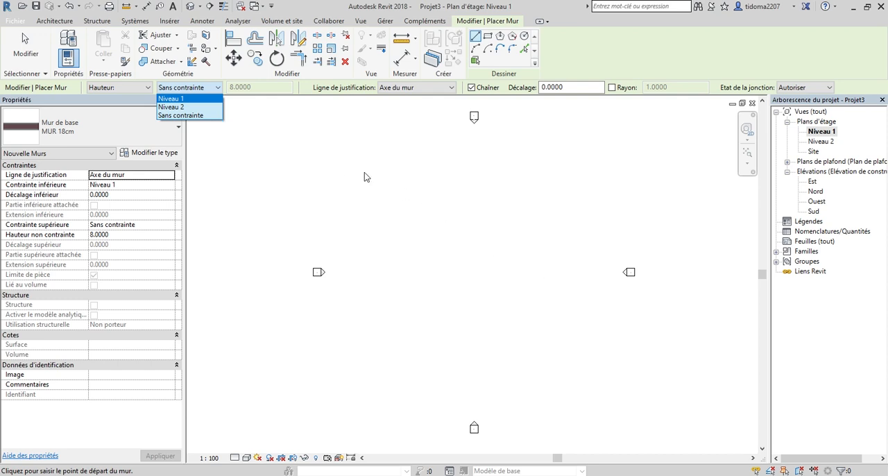
{"action": "left_click", "coordinate": [198, 99]}
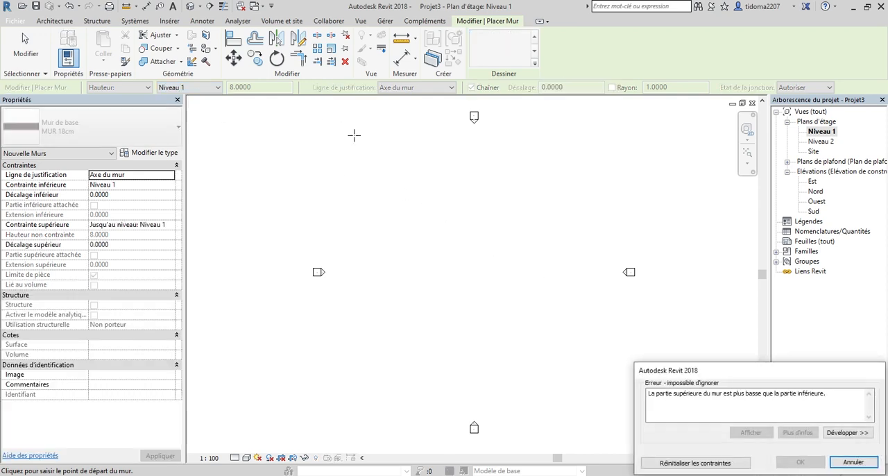
{"action": "left_click", "coordinate": [854, 462]}
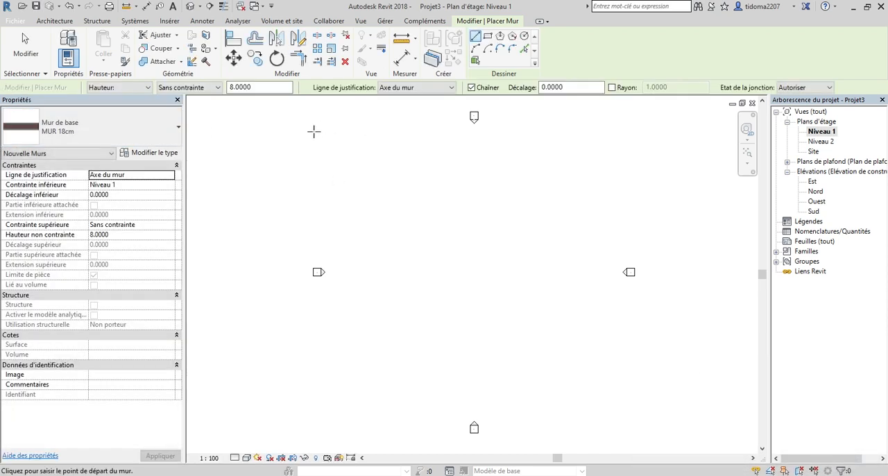
Draw two chained MUR 18cm walls up to Niveau 2: one horizontal about 21 m long, one sloping down about 12 m at 80°.
{"action": "left_click", "coordinate": [198, 88]}
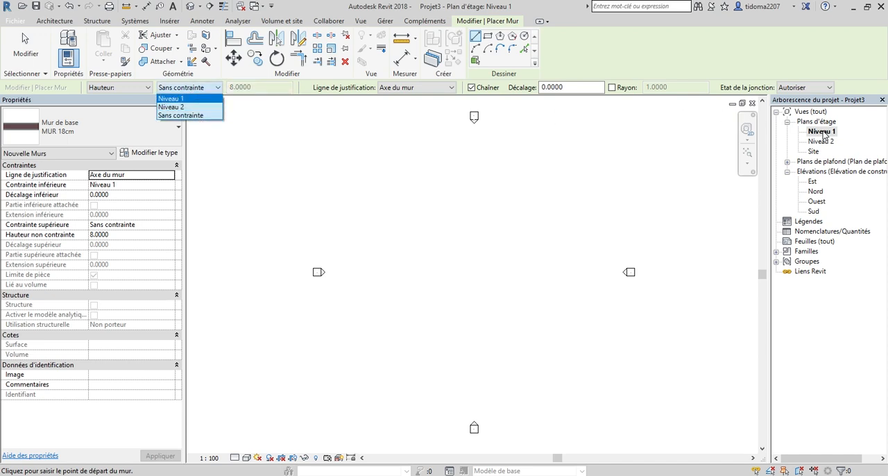
{"action": "left_click", "coordinate": [184, 108]}
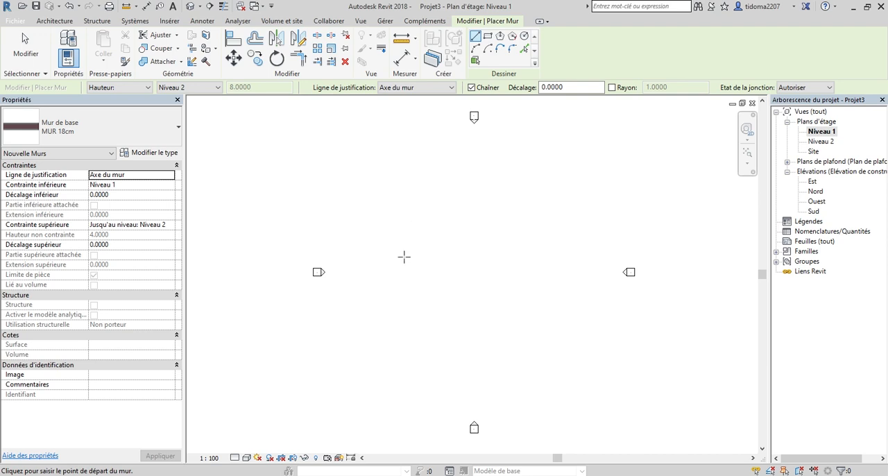
{"action": "left_click", "coordinate": [384, 241]}
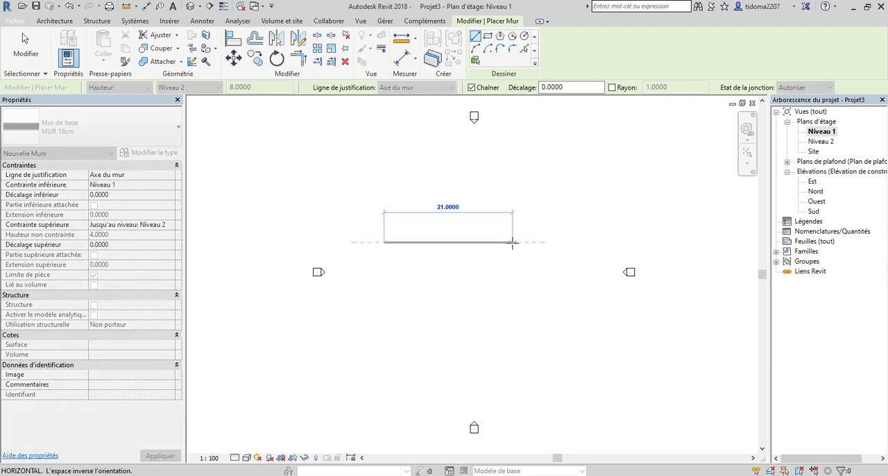
{"action": "left_click", "coordinate": [513, 242]}
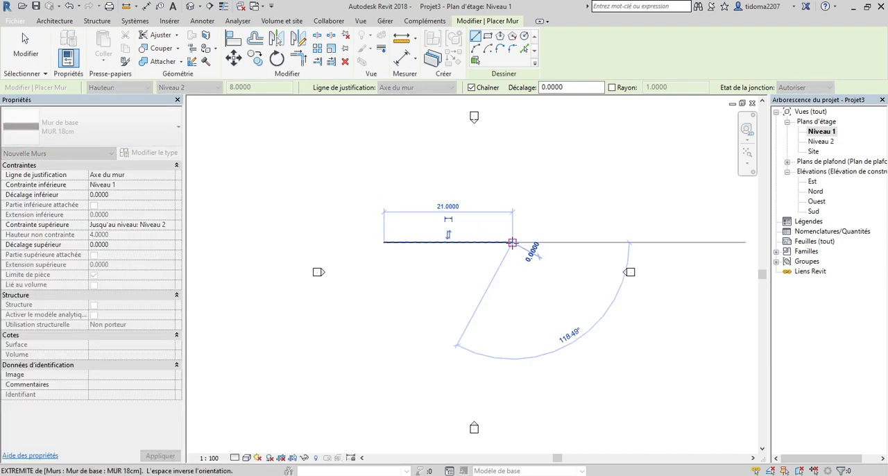
{"action": "left_click", "coordinate": [525, 316]}
{"action": "key", "text": "Escape"}
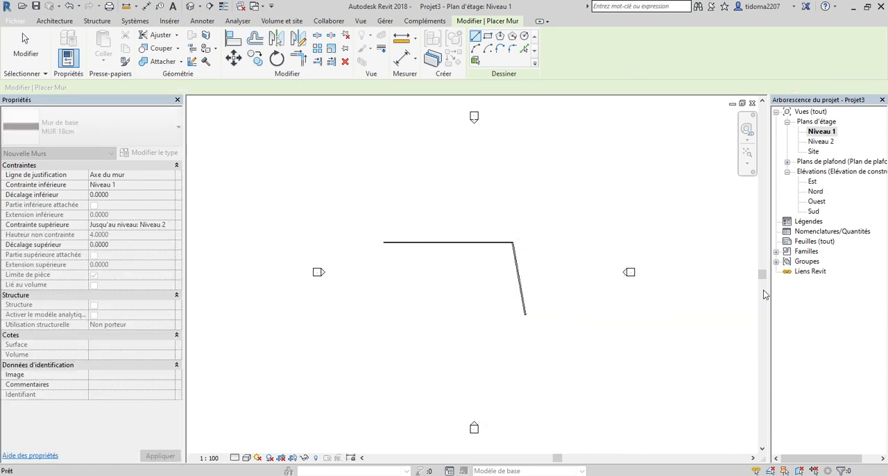
{"action": "key", "text": "Escape"}
Open the Ouest elevation and examine how the chained walls span between Niveau 1 and Niveau 2.
{"action": "double_click", "coordinate": [817, 201]}
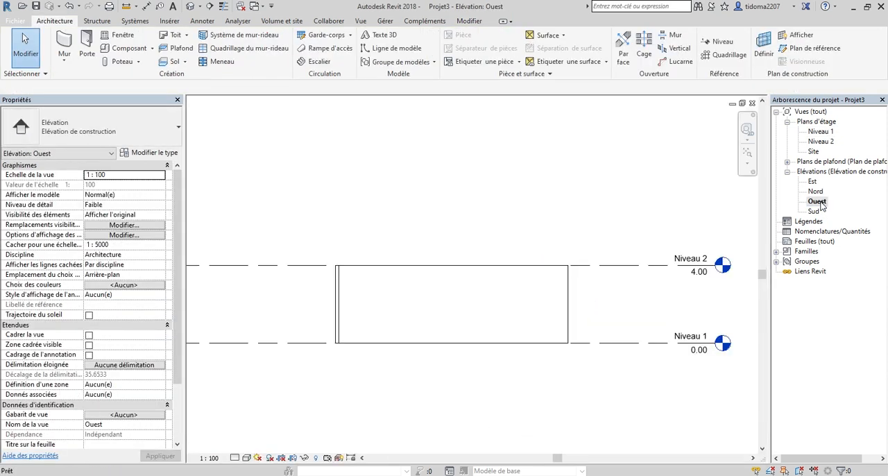
{"action": "left_click", "coordinate": [566, 335]}
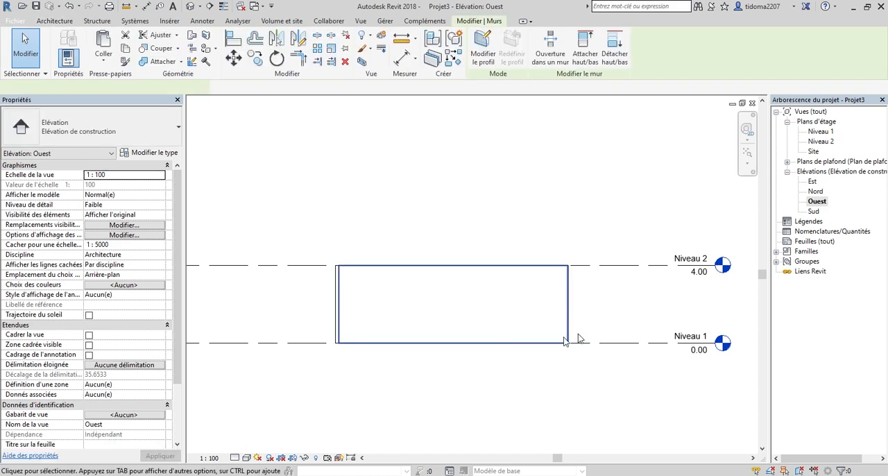
{"action": "scroll", "coordinate": [578, 334], "scroll_direction": "down", "scroll_amount": 1}
{"action": "left_click", "coordinate": [641, 193]}
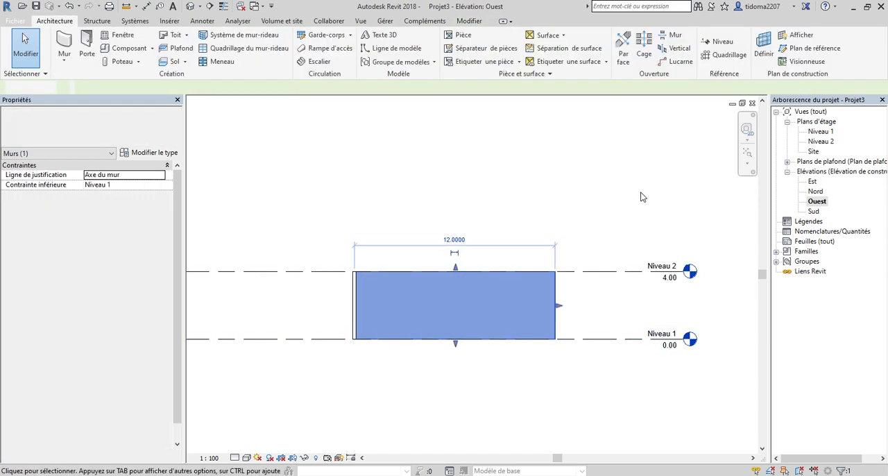
In the Ouest elevation, set the height of Niveau 2 above Niveau 1 to 3 m.
{"action": "left_click", "coordinate": [617, 272]}
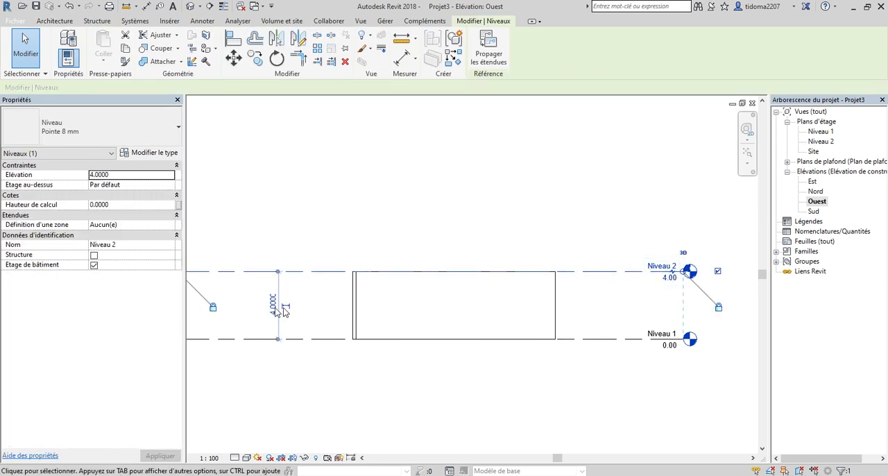
{"action": "left_click", "coordinate": [275, 309]}
{"action": "type", "text": "3"}
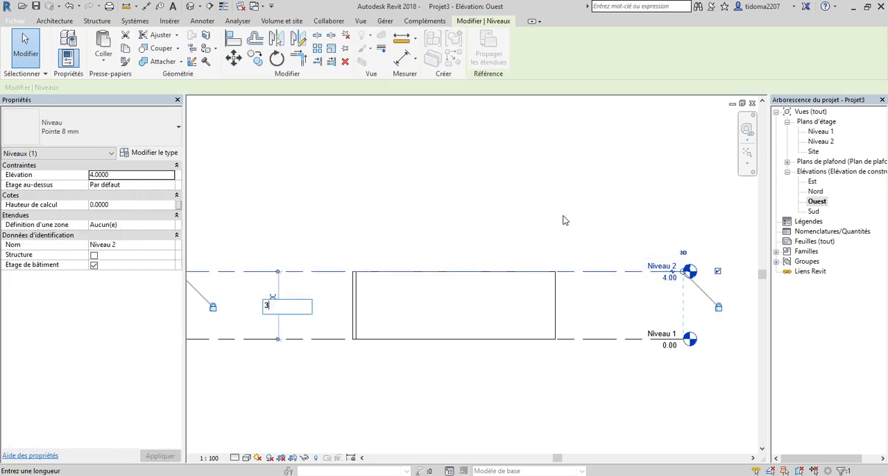
{"action": "key", "text": "Return"}
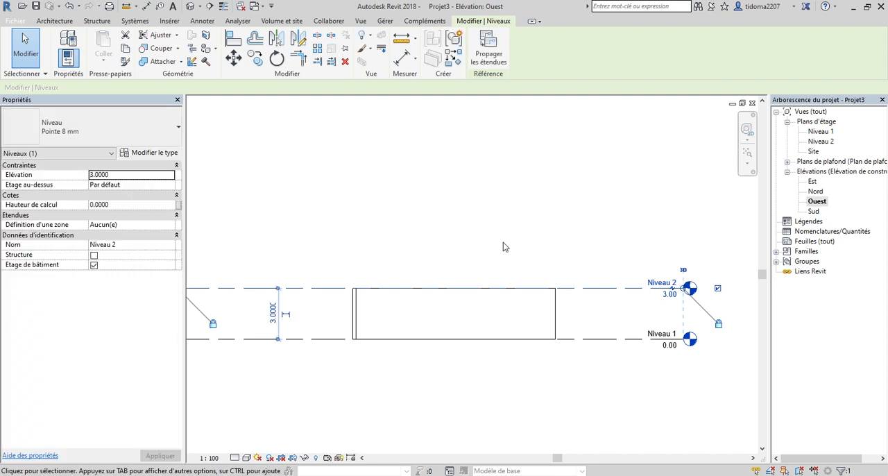
{"action": "left_click", "coordinate": [492, 239]}
{"action": "scroll", "coordinate": [538, 241], "scroll_direction": "up", "scroll_amount": 1}
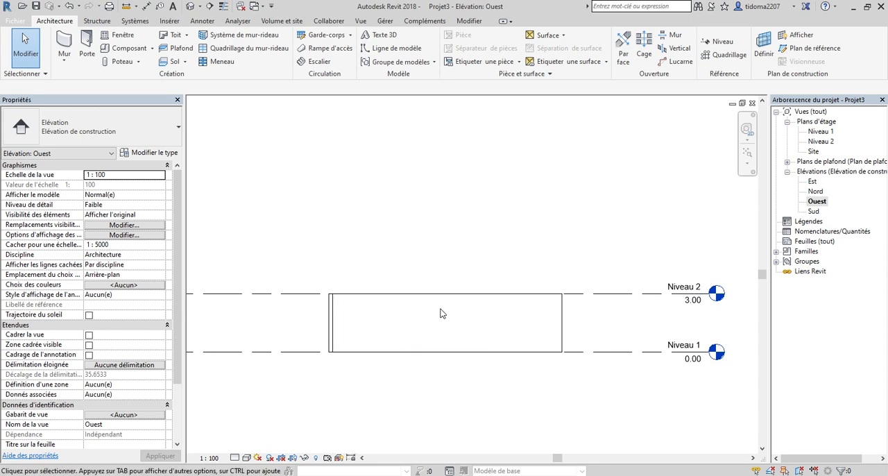
Return to the Niveau 1 plan and delete both chained walls.
{"action": "double_click", "coordinate": [821, 132]}
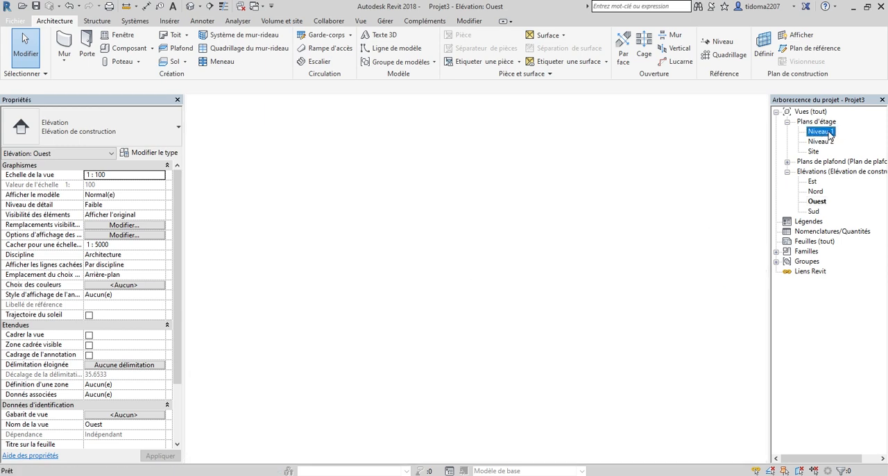
{"action": "left_click_drag", "start_coordinate": [546, 320], "coordinate": [414, 210]}
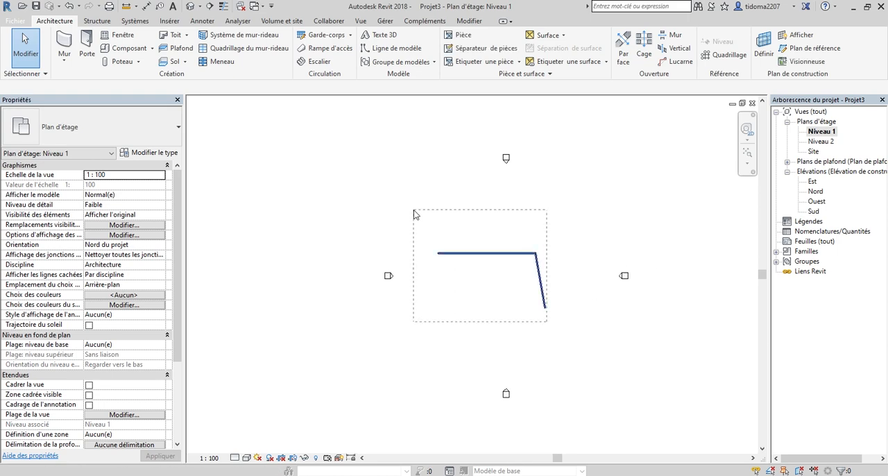
{"action": "right_click", "coordinate": [480, 254]}
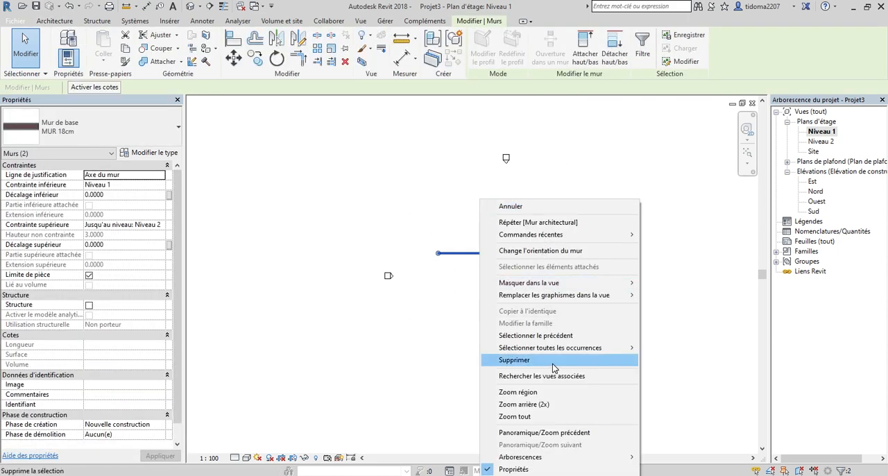
{"action": "left_click", "coordinate": [553, 360]}
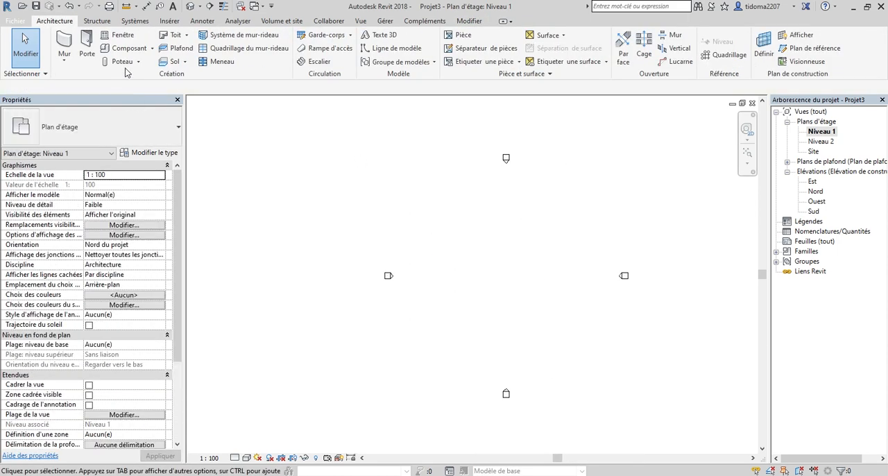
Draw two chained MUR 18cm walls up to Niveau 2, justified on Axe du mur: a long horizontal one and a short vertical one going down.
{"action": "left_click", "coordinate": [63, 39]}
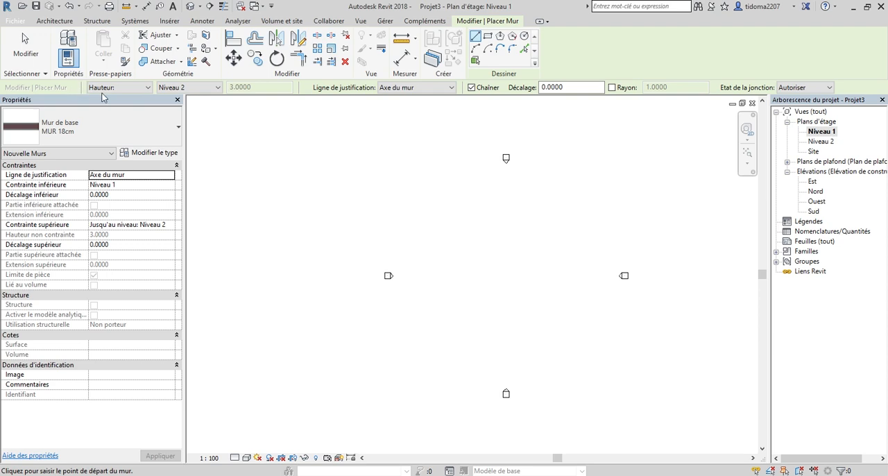
{"action": "left_click", "coordinate": [213, 89]}
{"action": "left_click", "coordinate": [213, 88]}
{"action": "left_click", "coordinate": [424, 88]}
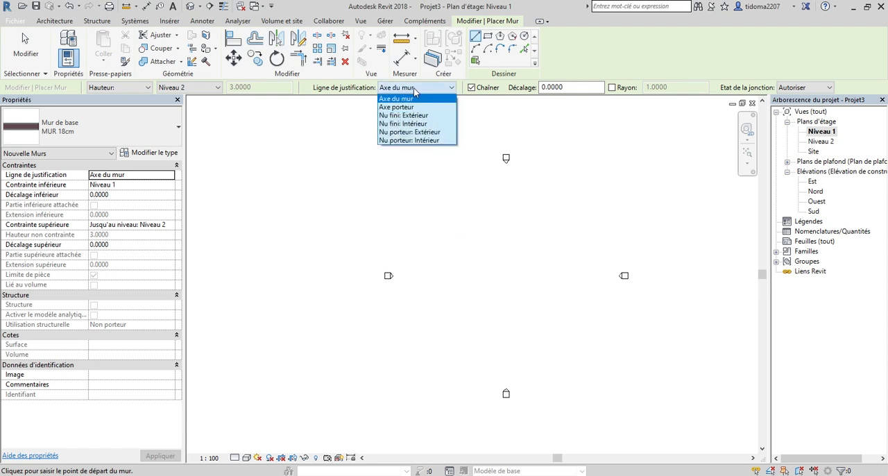
{"action": "left_click", "coordinate": [413, 99]}
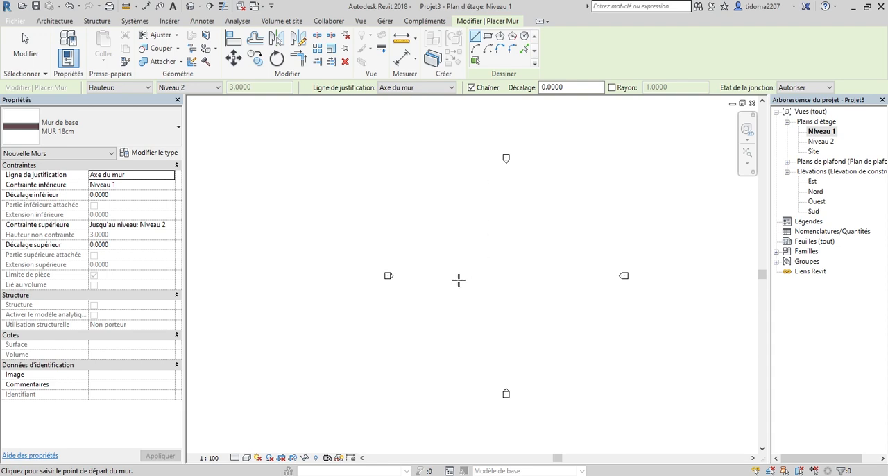
{"action": "left_click", "coordinate": [450, 248]}
{"action": "scroll", "coordinate": [481, 247], "scroll_direction": "up", "scroll_amount": 5}
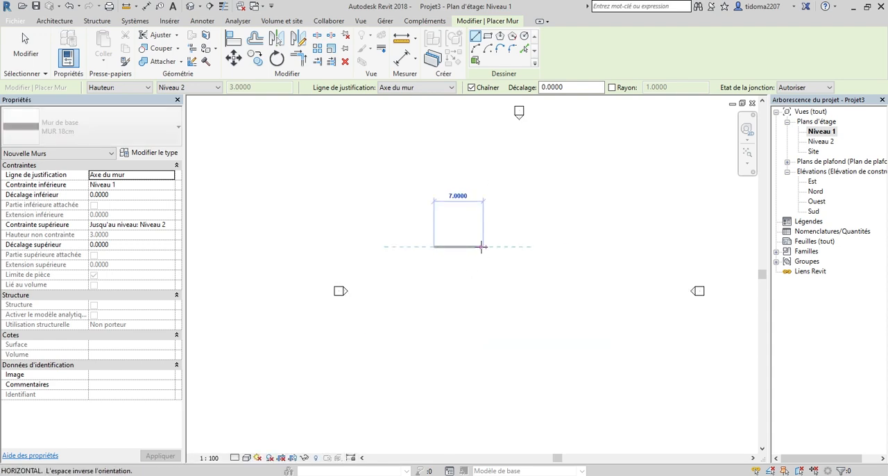
{"action": "scroll", "coordinate": [462, 246], "scroll_direction": "up", "scroll_amount": 5}
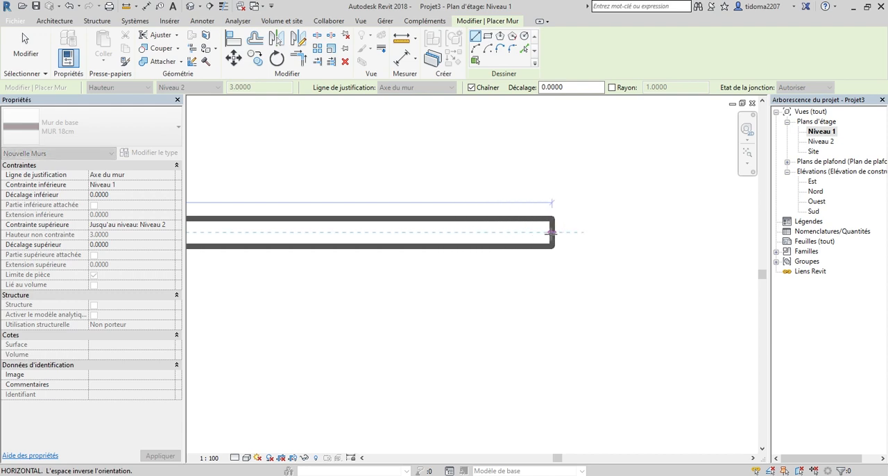
{"action": "left_click", "coordinate": [603, 234]}
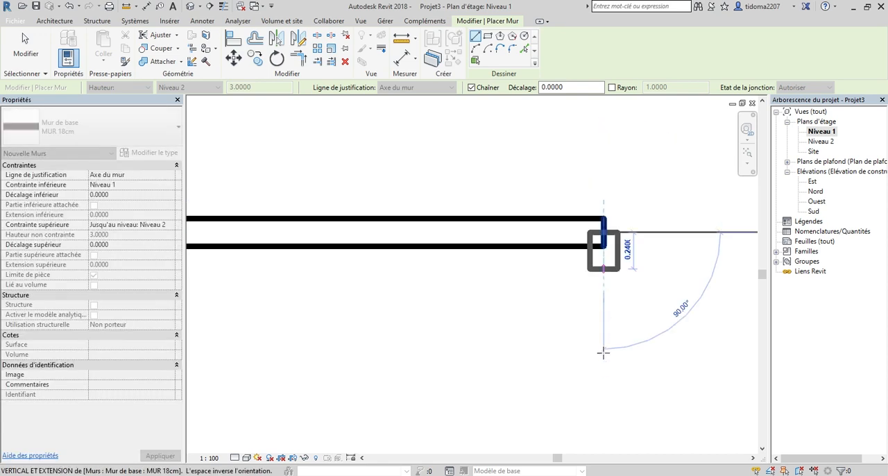
{"action": "left_click", "coordinate": [603, 378]}
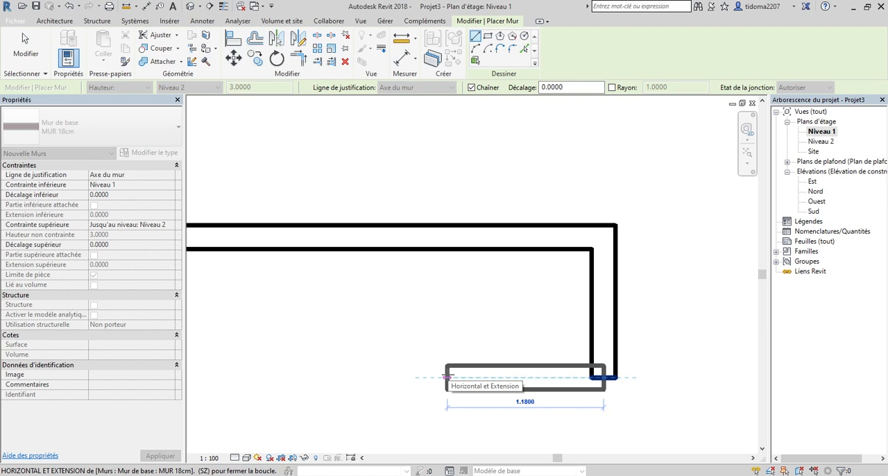
{"action": "key", "text": "Escape"}
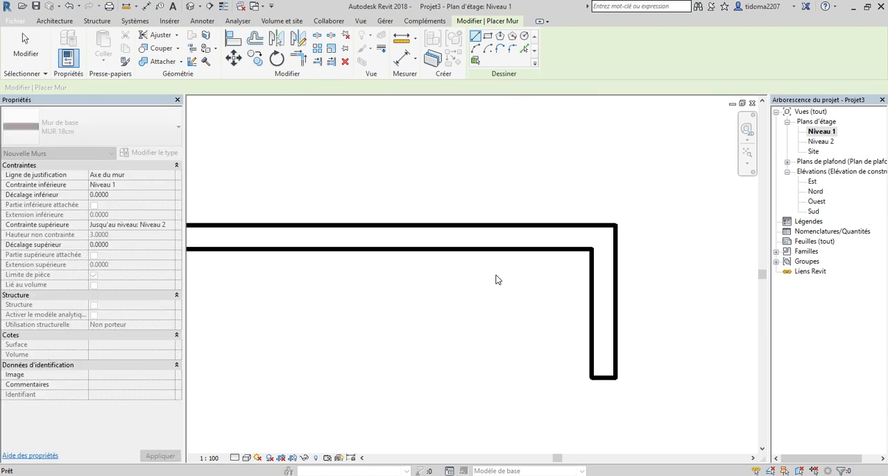
{"action": "scroll", "coordinate": [497, 280], "scroll_direction": "down", "scroll_amount": 4}
{"action": "key", "text": "Escape"}
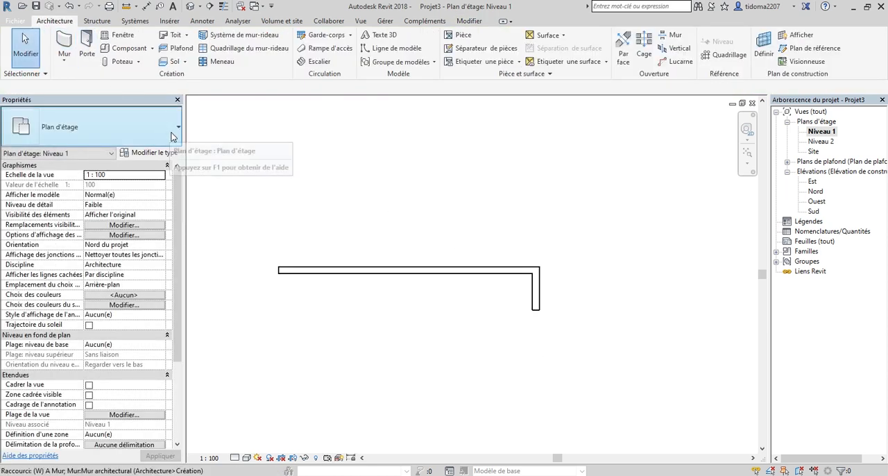
Set the justification line for new walls to Nu fini: Extérieur and preview a horizontal wall above the existing pair without placing it.
{"action": "key", "text": "w"}
{"action": "key", "text": "a"}
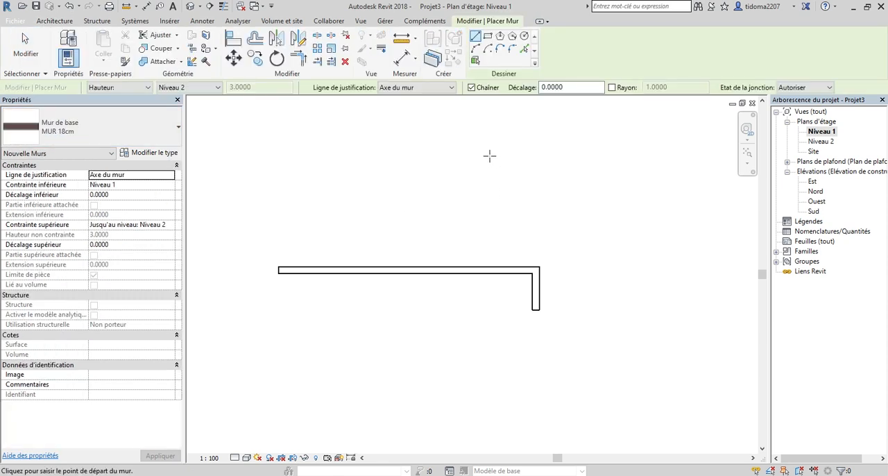
{"action": "left_click", "coordinate": [451, 88]}
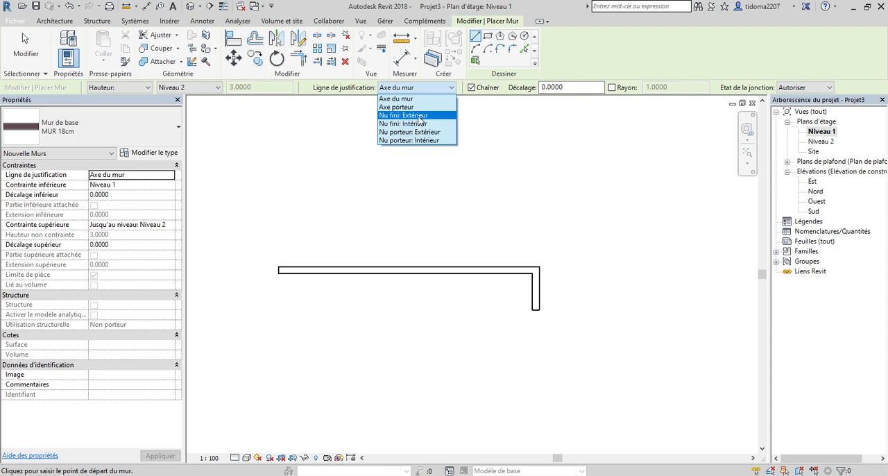
{"action": "left_click", "coordinate": [419, 116]}
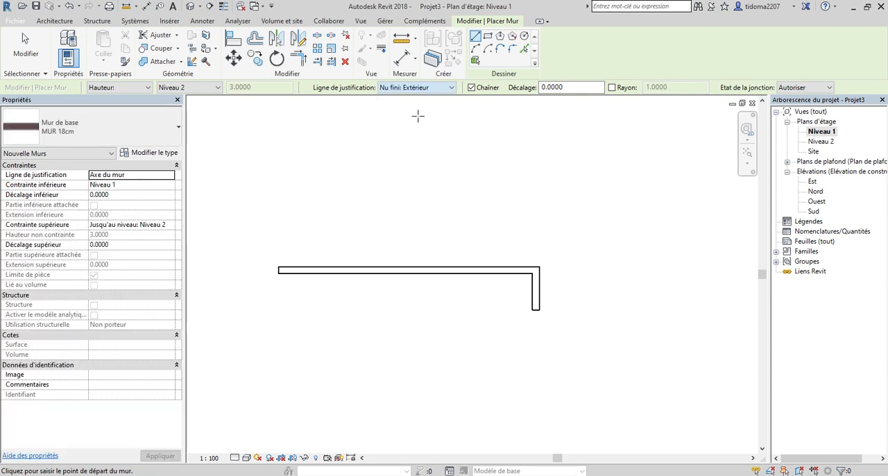
{"action": "left_click", "coordinate": [373, 218]}
{"action": "scroll", "coordinate": [384, 216], "scroll_direction": "up", "scroll_amount": 5}
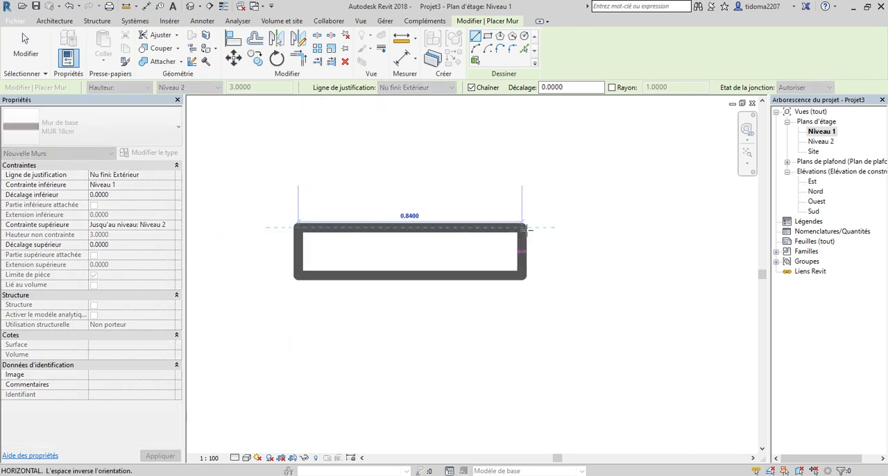
{"action": "scroll", "coordinate": [564, 240], "scroll_direction": "down", "scroll_amount": 3}
{"action": "left_click", "coordinate": [564, 234]}
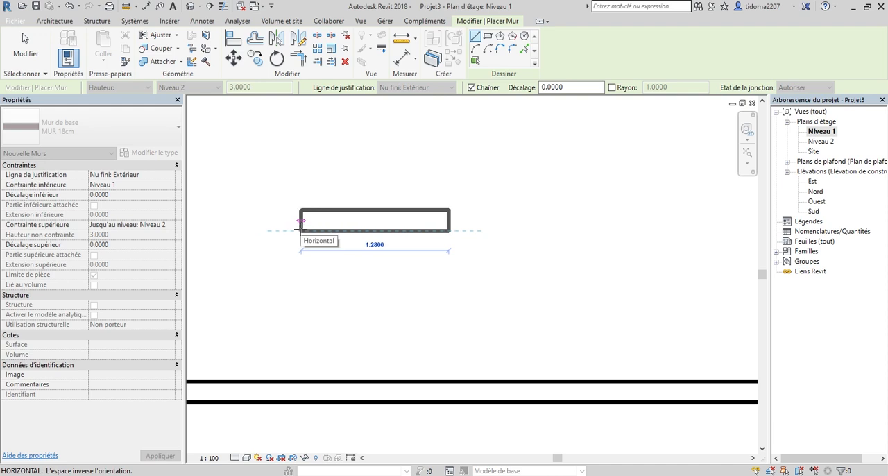
{"action": "key", "text": "Escape"}
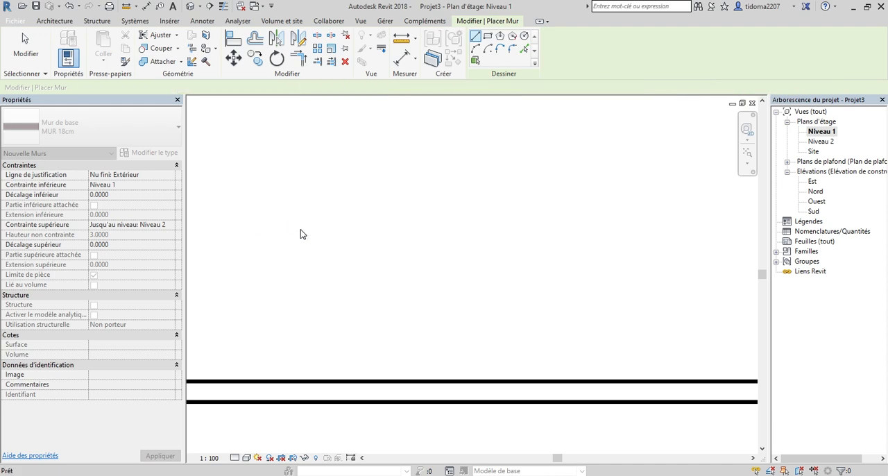
{"action": "scroll", "coordinate": [490, 223], "scroll_direction": "down", "scroll_amount": 5}
{"action": "key", "text": "Escape"}
Delete the horizontal wall and the short vertical wall from the Niveau 1 plan.
{"action": "left_click_drag", "start_coordinate": [612, 337], "coordinate": [504, 260]}
{"action": "right_click", "coordinate": [485, 215]}
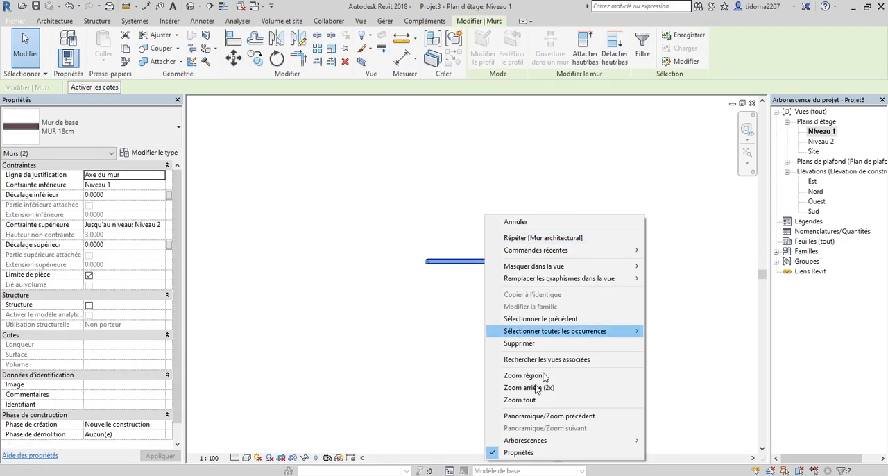
{"action": "left_click", "coordinate": [519, 343]}
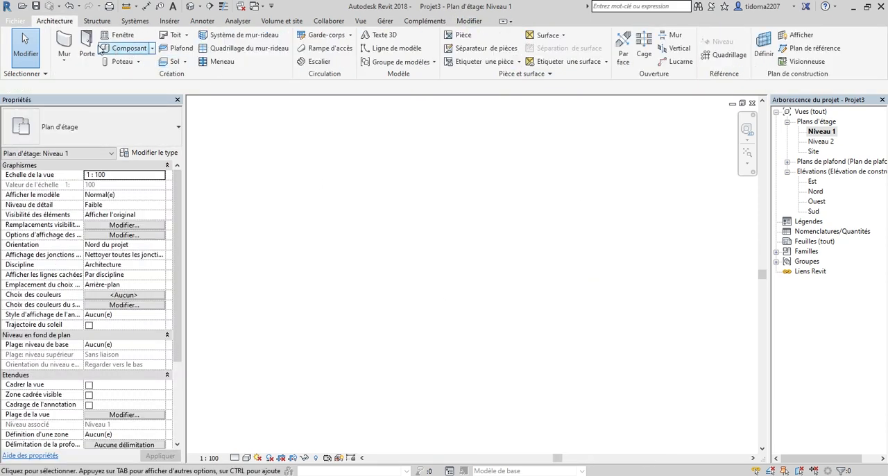
Draw ten chained MUR 18cm walls up to Niveau 2, justified on Nu fini: Extérieur, starting with a horizontal one about 5.2 m long.
{"action": "left_click", "coordinate": [64, 45]}
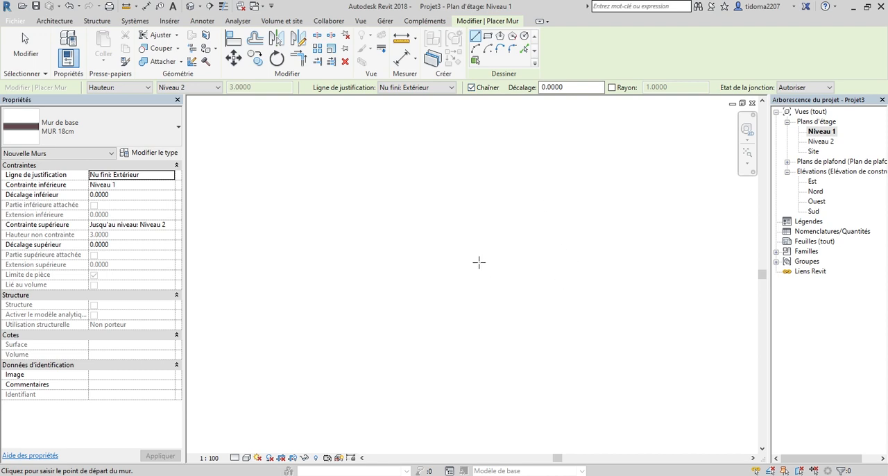
{"action": "left_click", "coordinate": [361, 236]}
{"action": "left_click", "coordinate": [490, 235]}
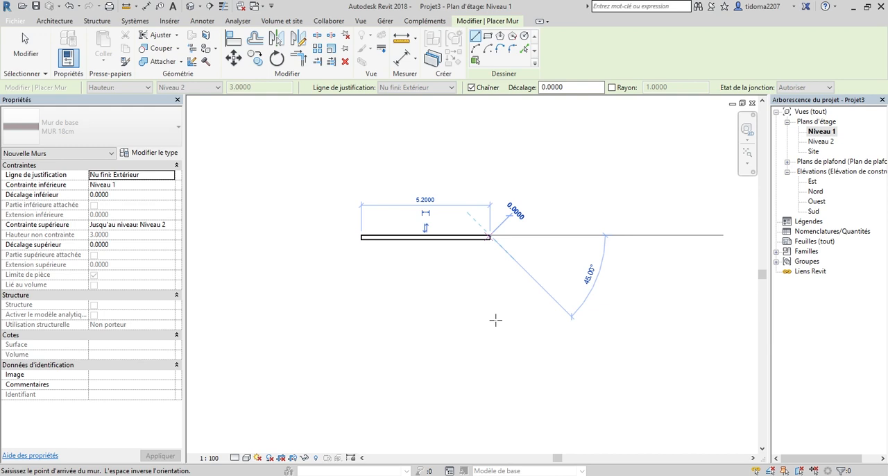
{"action": "left_click", "coordinate": [494, 320]}
{"action": "left_click", "coordinate": [595, 320]}
{"action": "left_click", "coordinate": [621, 236]}
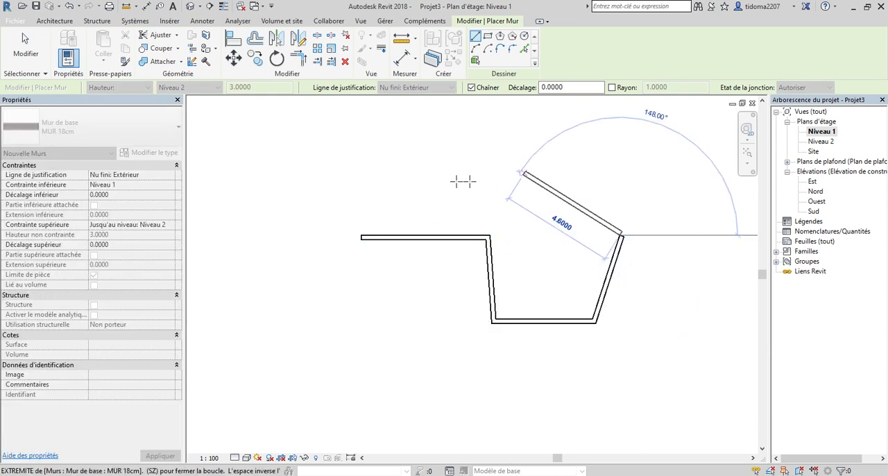
{"action": "left_click", "coordinate": [526, 173]}
{"action": "left_click", "coordinate": [414, 173]}
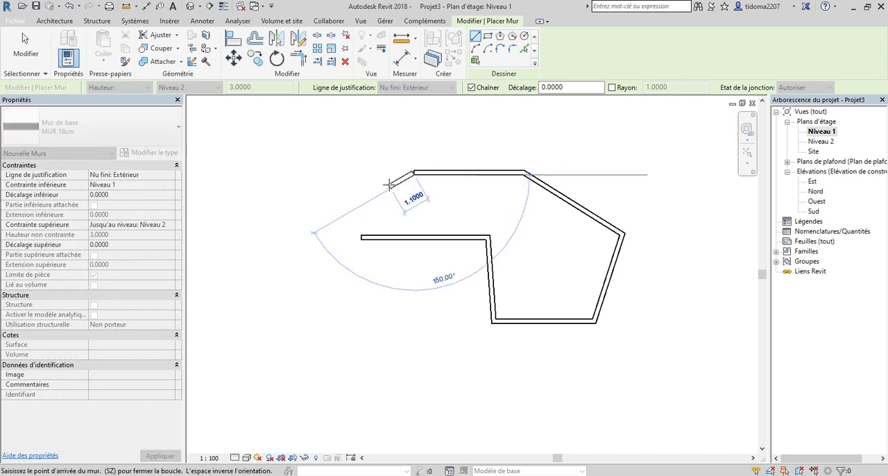
{"action": "left_click", "coordinate": [275, 241]}
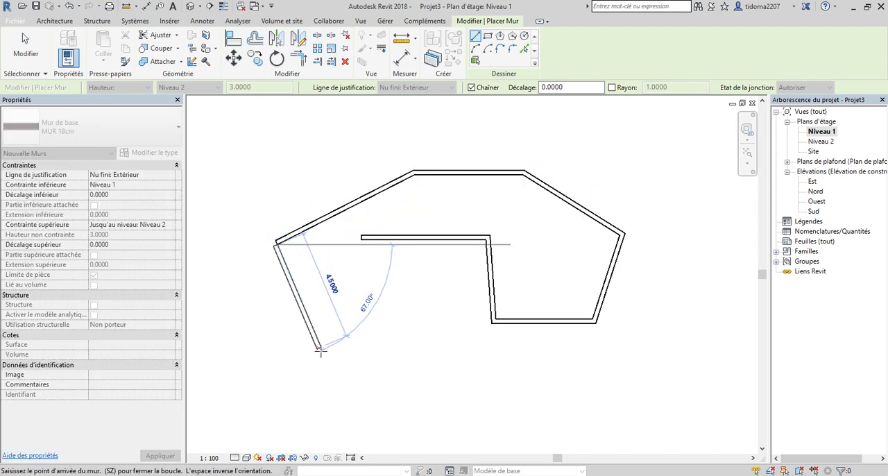
{"action": "left_click", "coordinate": [382, 377]}
{"action": "left_click", "coordinate": [534, 267]}
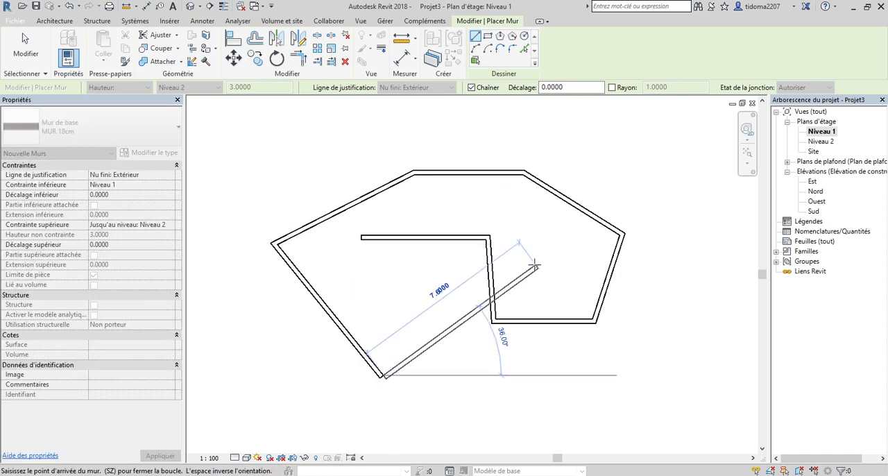
{"action": "left_click", "coordinate": [595, 388]}
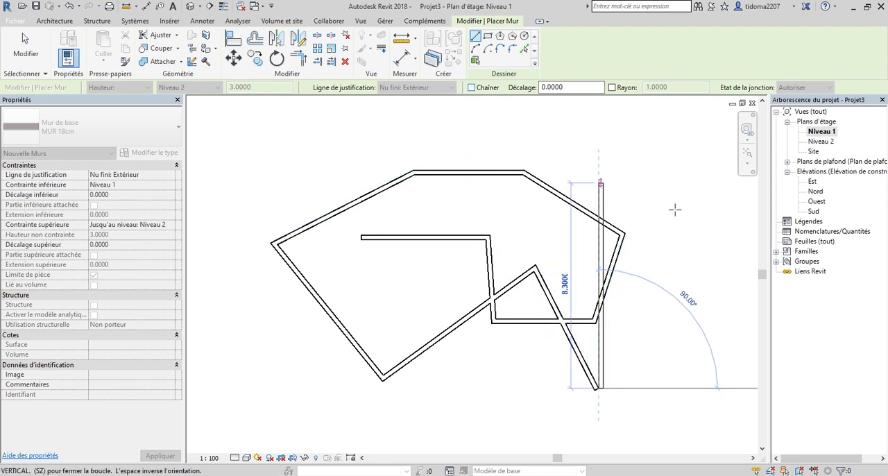
With Chaîner off, finish the last sloping wall about 8.7 m long and draw a separate wall about 6.2 m long at 73°.
{"action": "left_click", "coordinate": [665, 189]}
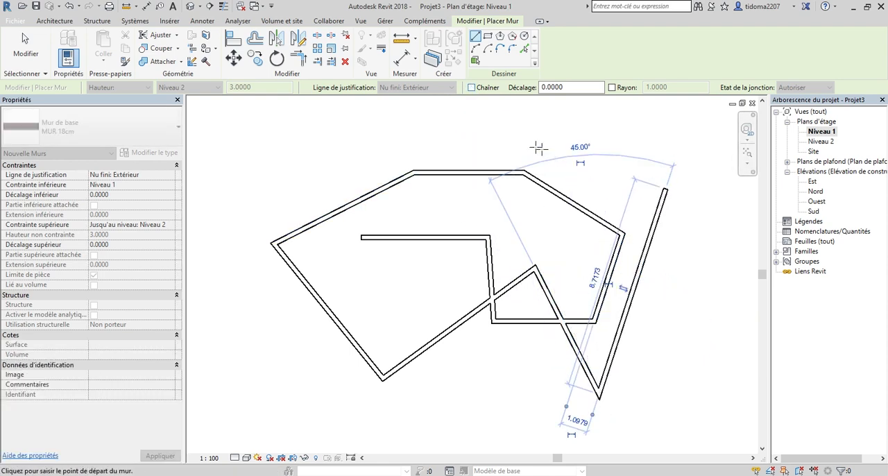
{"action": "left_click", "coordinate": [300, 129]}
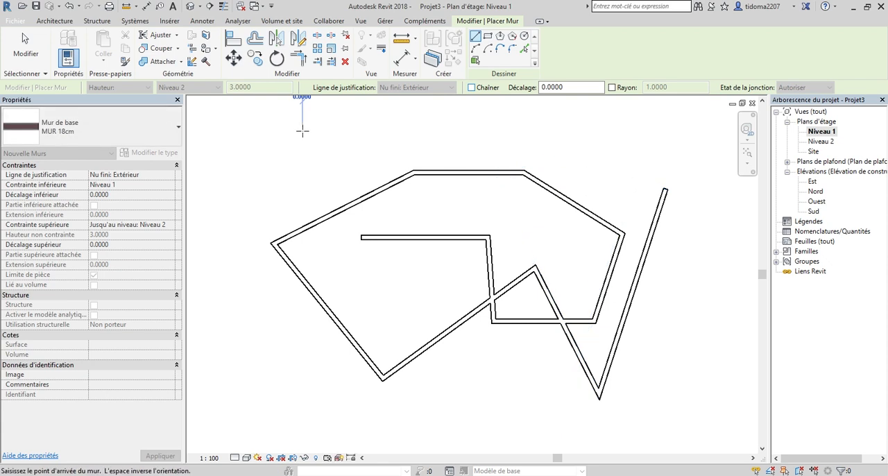
{"action": "left_click", "coordinate": [345, 275]}
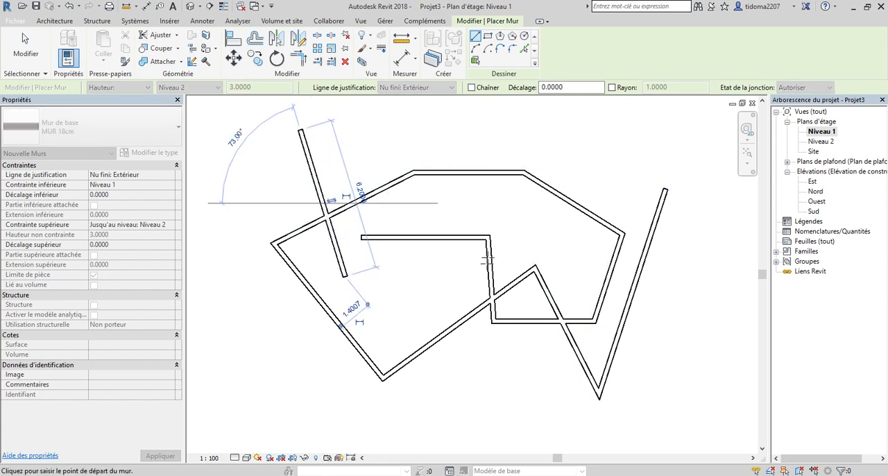
Draw a separate sloping MUR 18cm wall about 6.2 m long at 72°, crossing the two upper horizontal walls.
{"action": "left_click", "coordinate": [446, 284]}
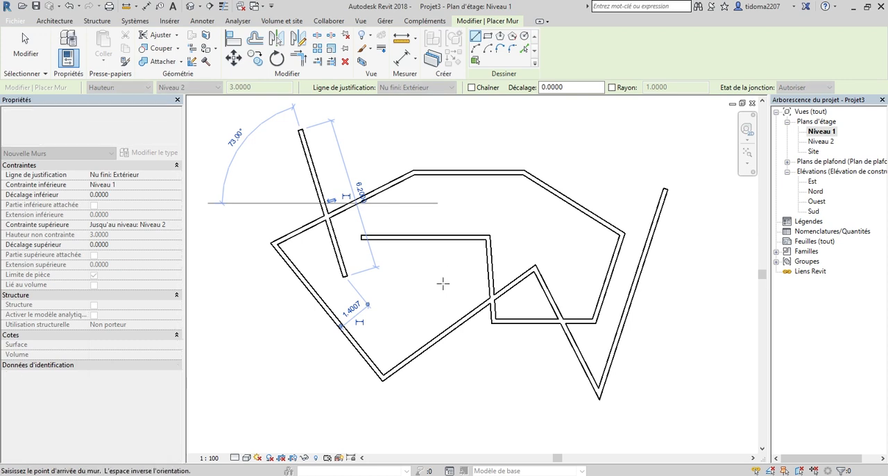
{"action": "left_click", "coordinate": [492, 141]}
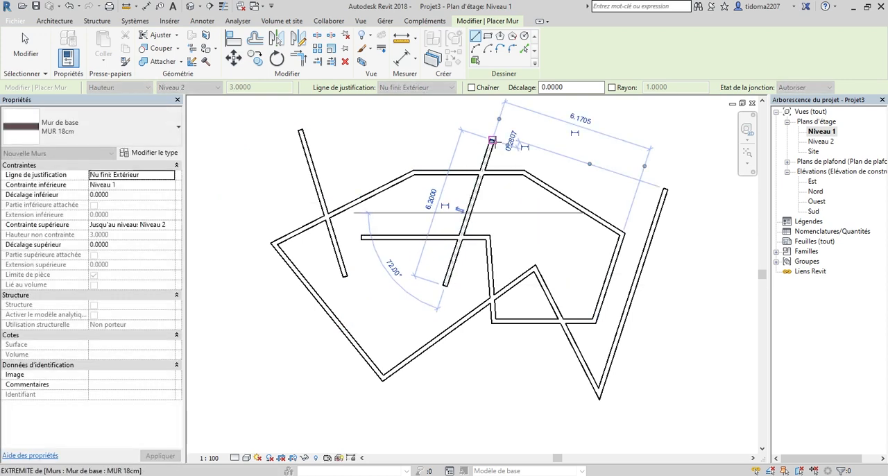
{"action": "key", "text": "Escape"}
{"action": "key", "text": "Escape"}
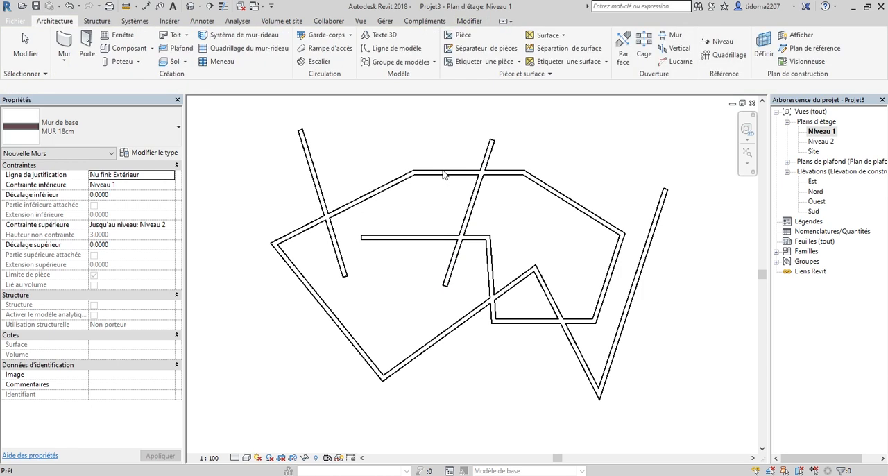
Delete all the walls from the Niveau 1 plan, including the upper horizontal one.
{"action": "scroll", "coordinate": [583, 276], "scroll_direction": "down", "scroll_amount": 1}
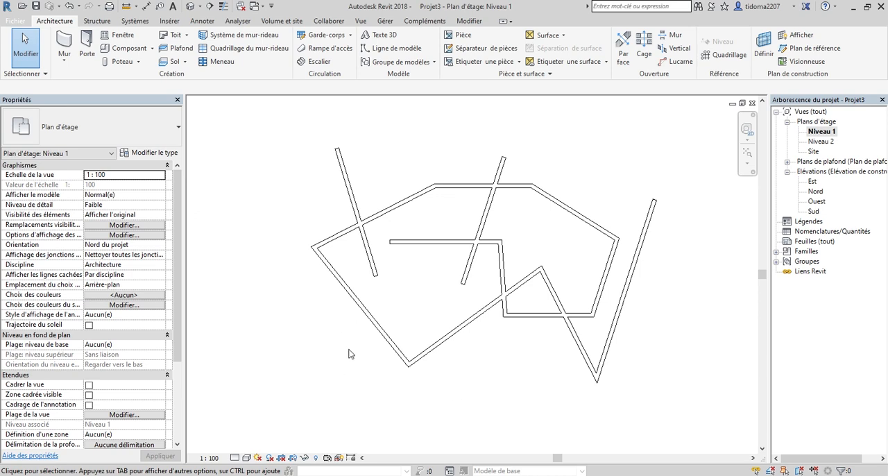
{"action": "left_click_drag", "start_coordinate": [640, 409], "coordinate": [312, 193]}
{"action": "right_click", "coordinate": [347, 192]}
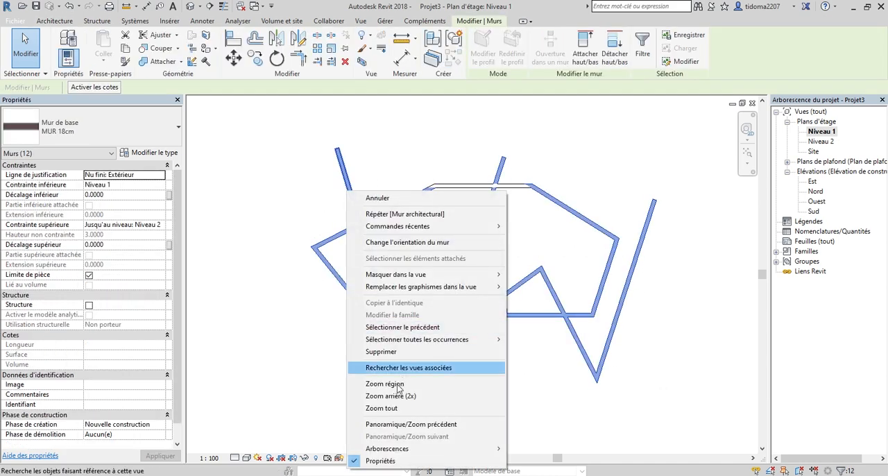
{"action": "left_click", "coordinate": [397, 352]}
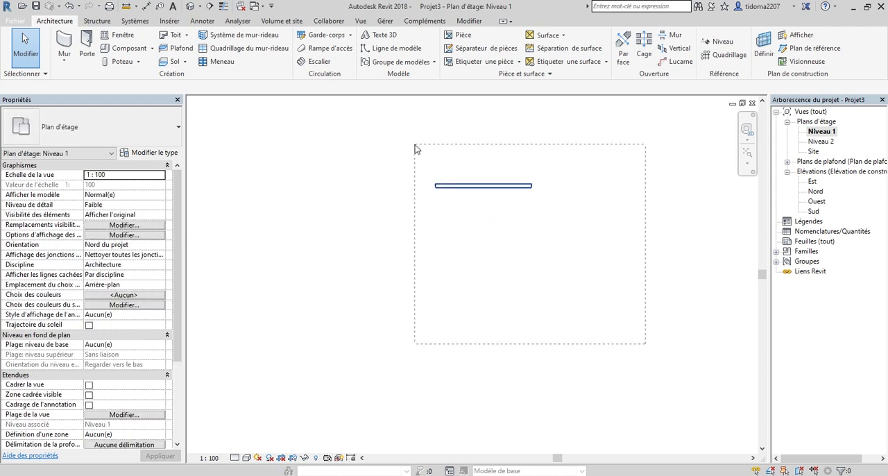
{"action": "left_click", "coordinate": [441, 186]}
{"action": "right_click", "coordinate": [445, 184]}
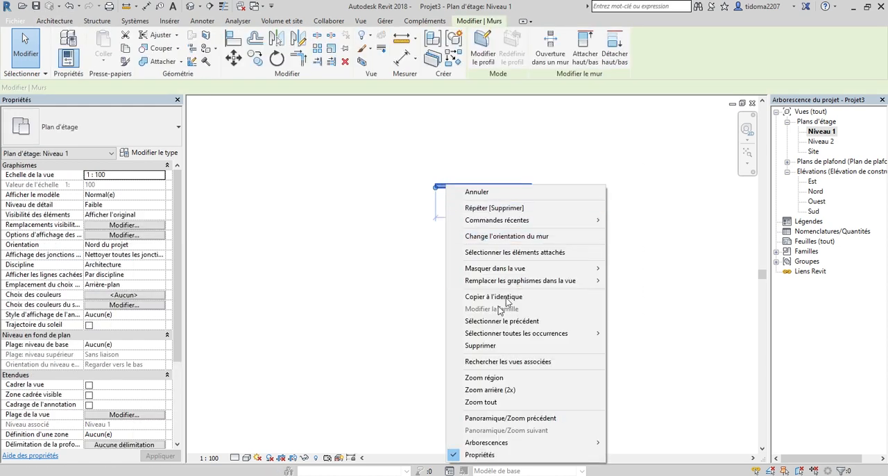
{"action": "left_click", "coordinate": [484, 346]}
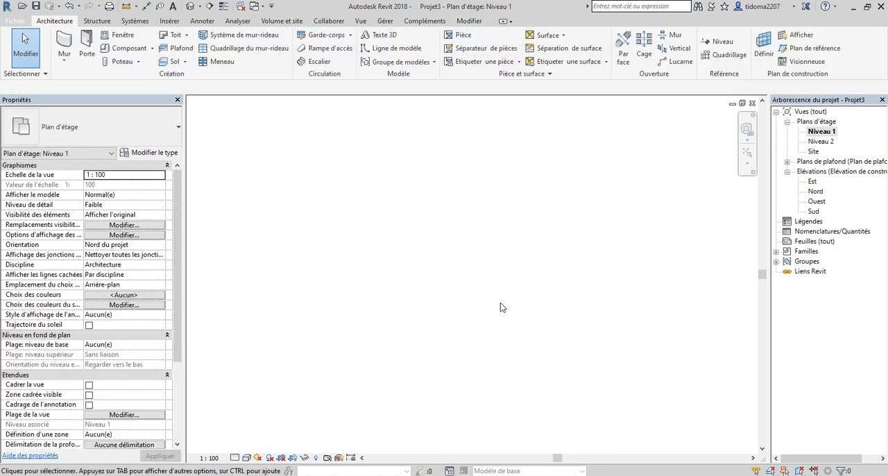
With Chaîner on and Décalage set to 1 m, preview a horizontal MUR 18cm wall about 5.7 m long without placing it.
{"action": "left_click", "coordinate": [73, 61]}
{"action": "left_click", "coordinate": [89, 88]}
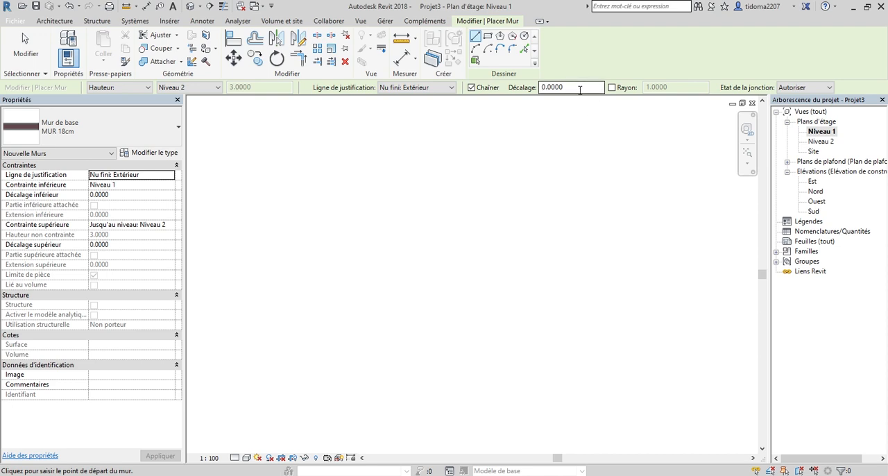
{"action": "left_click_drag", "start_coordinate": [580, 90], "coordinate": [538, 90]}
{"action": "type", "text": "1"}
{"action": "left_click", "coordinate": [347, 278]}
{"action": "scroll", "coordinate": [446, 277], "scroll_direction": "up", "scroll_amount": 1}
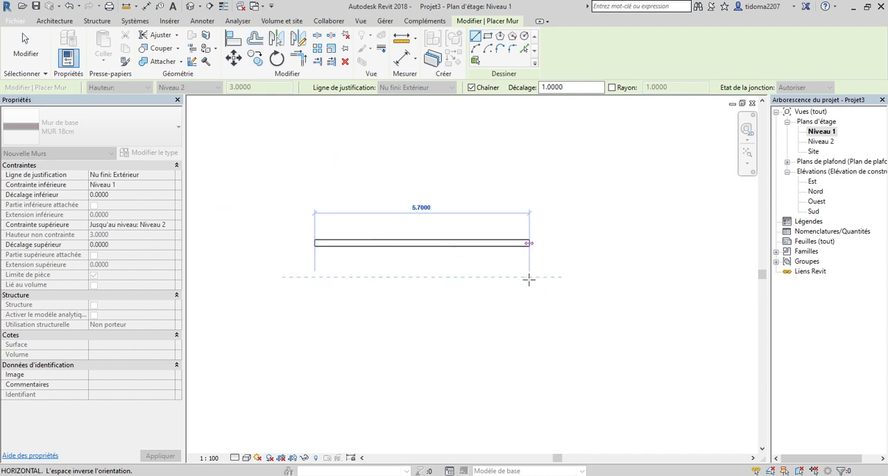
{"action": "key", "text": "Escape"}
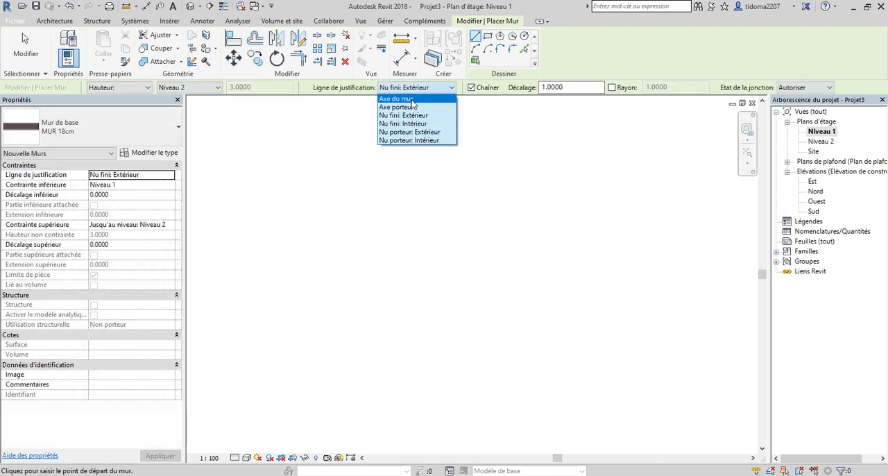
Set the justification line to Axe du mur and Décalage to 3 m, and preview a horizontal wall about 2.9 m long without placing it.
{"action": "left_click", "coordinate": [402, 98]}
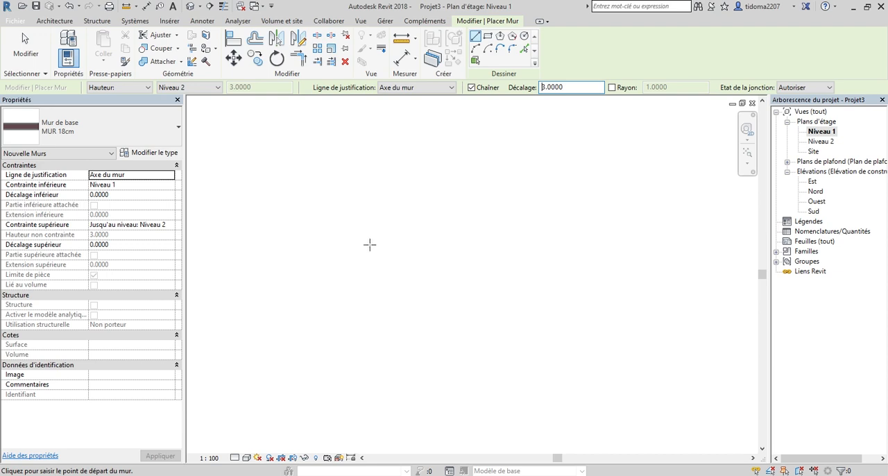
{"action": "left_click", "coordinate": [368, 243]}
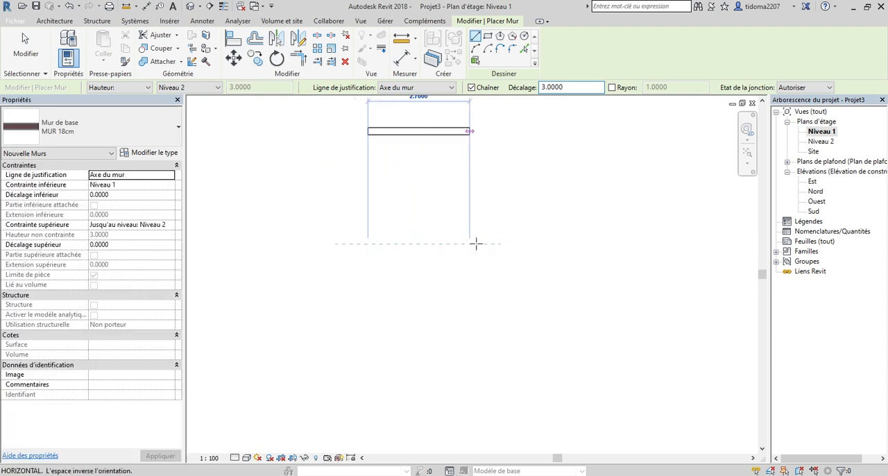
{"action": "scroll", "coordinate": [476, 243], "scroll_direction": "down", "scroll_amount": 1}
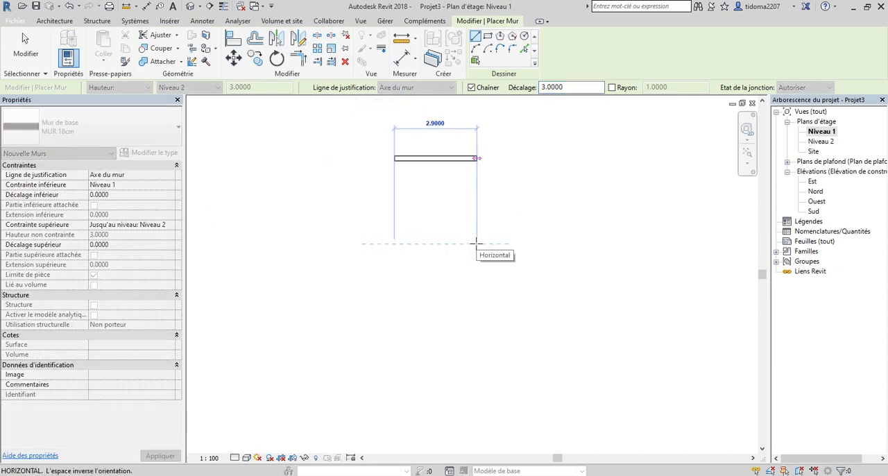
{"action": "key", "text": "Escape"}
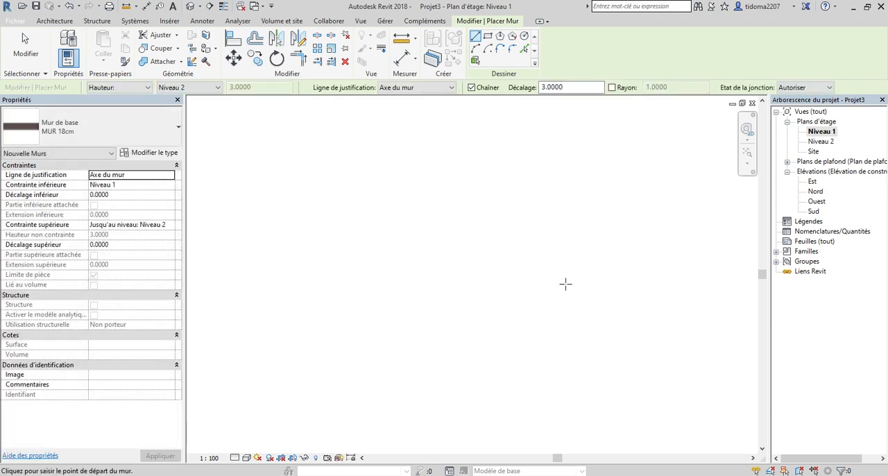
With Rayon enabled at 1 m, draw a sloping wall about 7.1 m long at 45° and leave the next chained segment unplaced.
{"action": "left_click", "coordinate": [611, 87]}
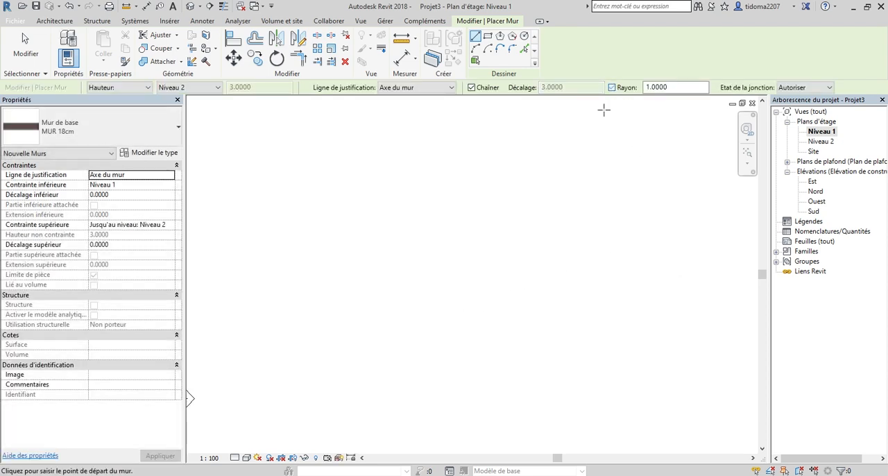
{"action": "left_click", "coordinate": [428, 231]}
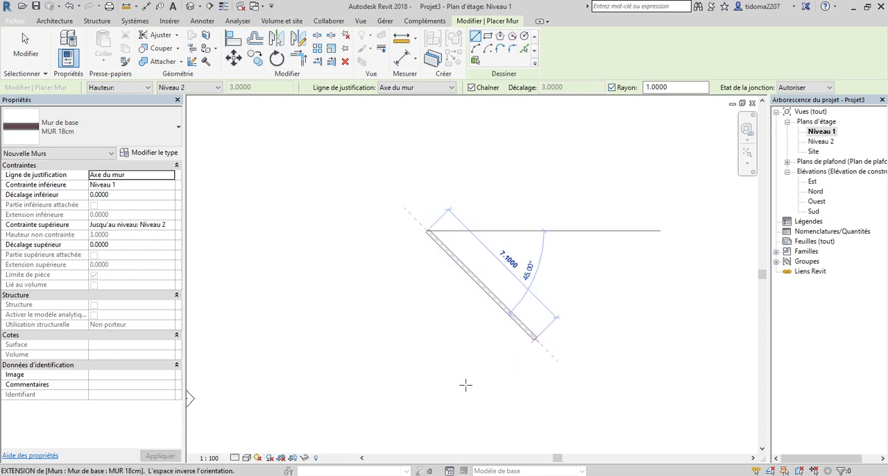
{"action": "left_click", "coordinate": [465, 385]}
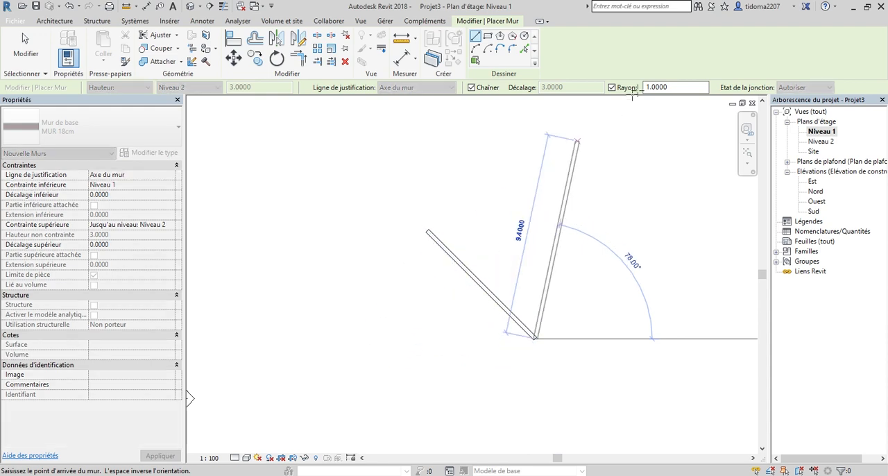
{"action": "key", "text": "Escape"}
{"action": "key", "text": "Escape"}
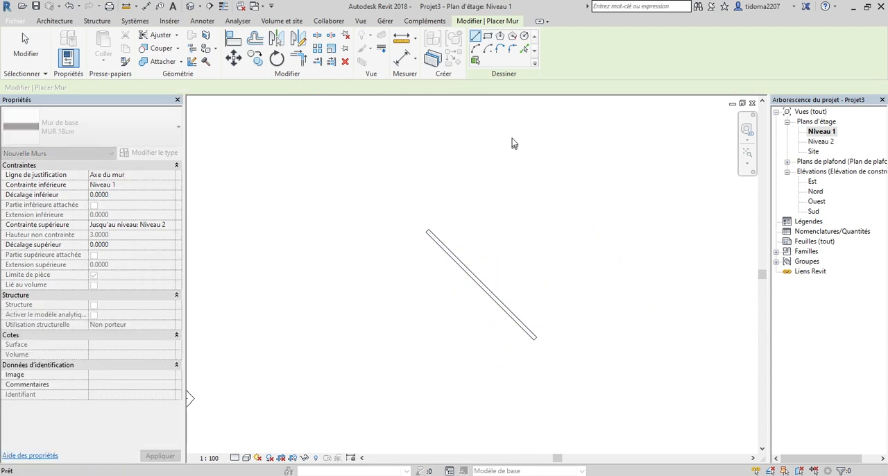
Delete the 45° sloping wall from the plan.
{"action": "left_click_drag", "start_coordinate": [563, 405], "coordinate": [495, 316]}
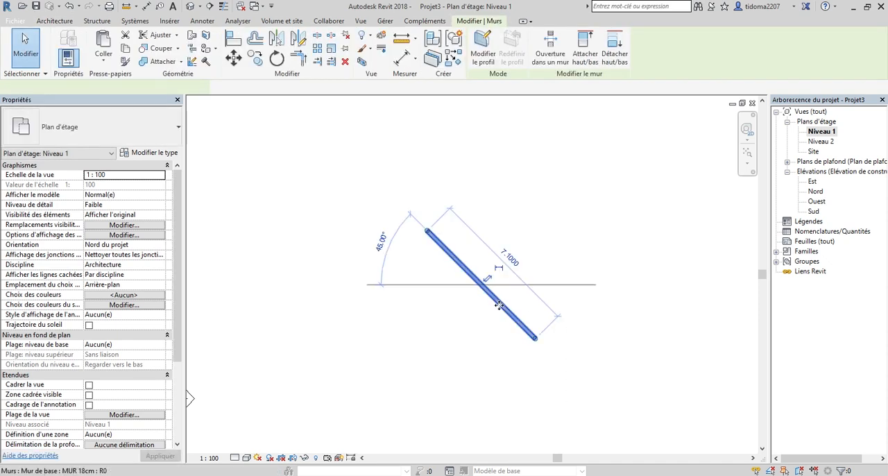
{"action": "right_click", "coordinate": [495, 316]}
{"action": "left_click", "coordinate": [561, 188]}
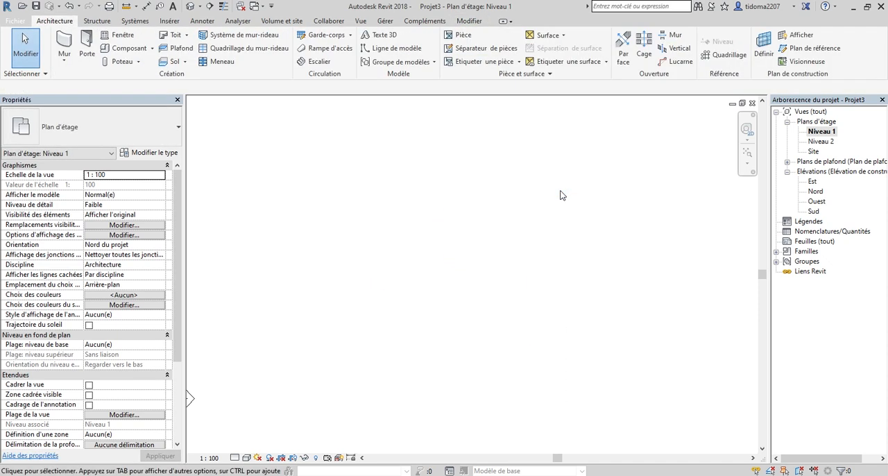
Preview a circular MUR 18cm wall with Rayon fixed at 1 m and at 3 m, without placing it.
{"action": "left_click", "coordinate": [66, 46]}
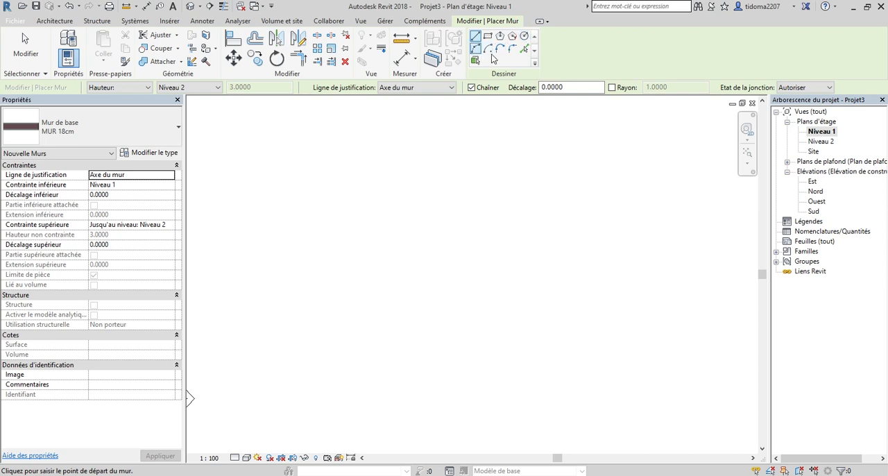
{"action": "left_click", "coordinate": [523, 37]}
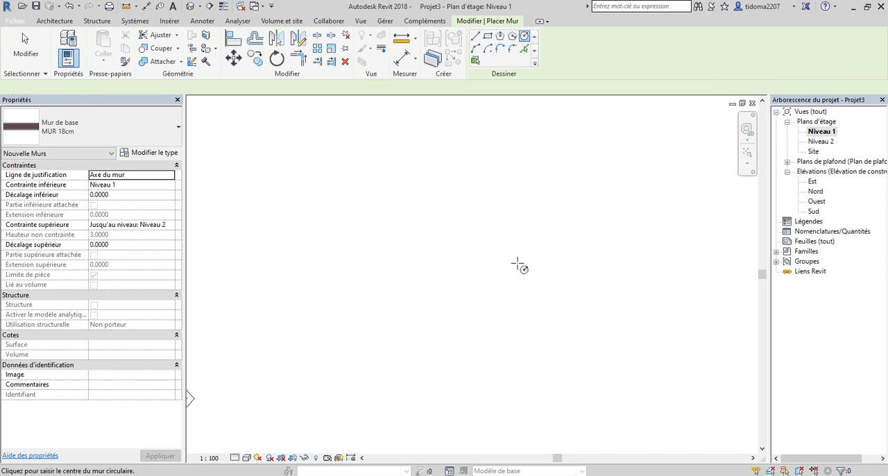
{"action": "left_click", "coordinate": [475, 244]}
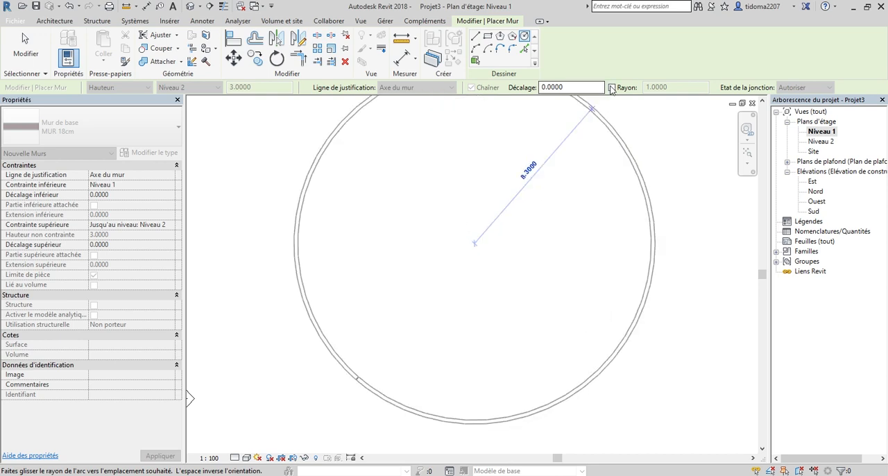
{"action": "left_click", "coordinate": [612, 88]}
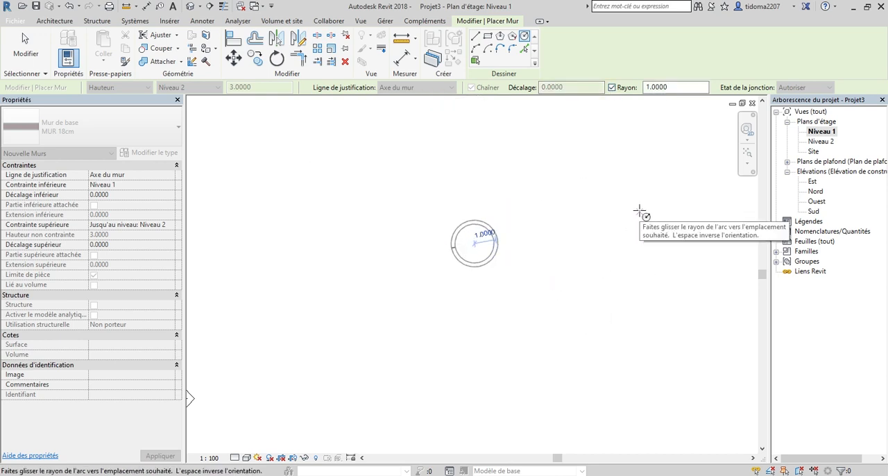
{"action": "key", "text": "Escape"}
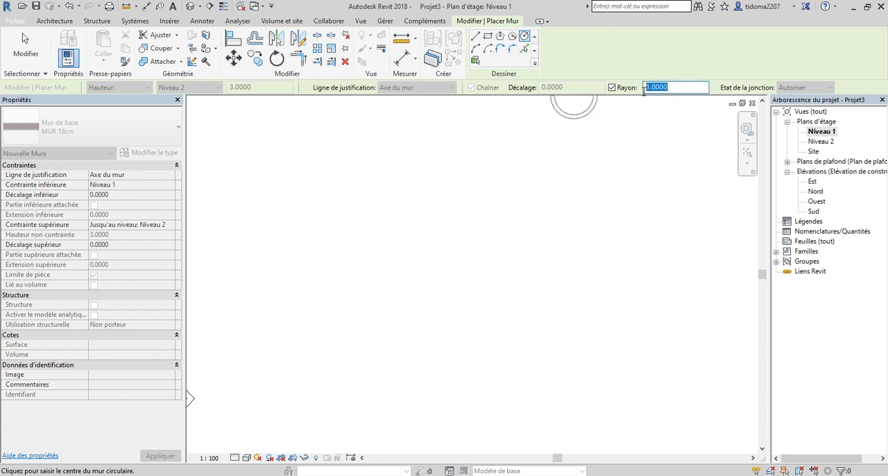
{"action": "key", "text": "Return"}
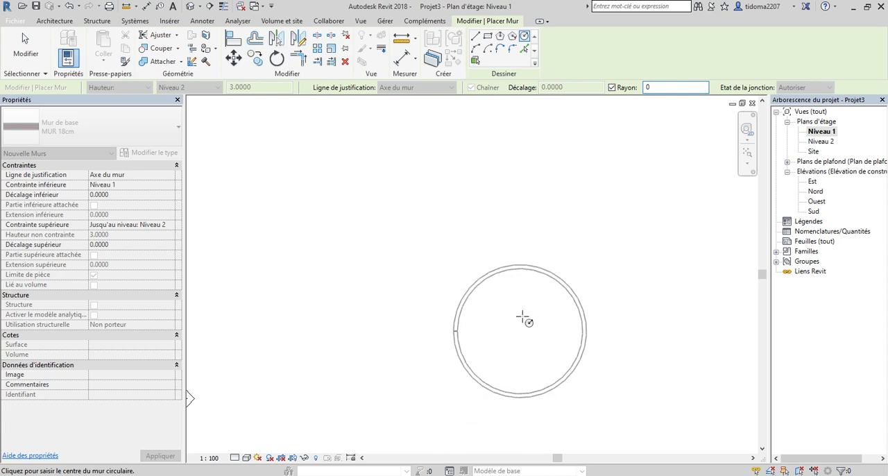
{"action": "left_click", "coordinate": [475, 36]}
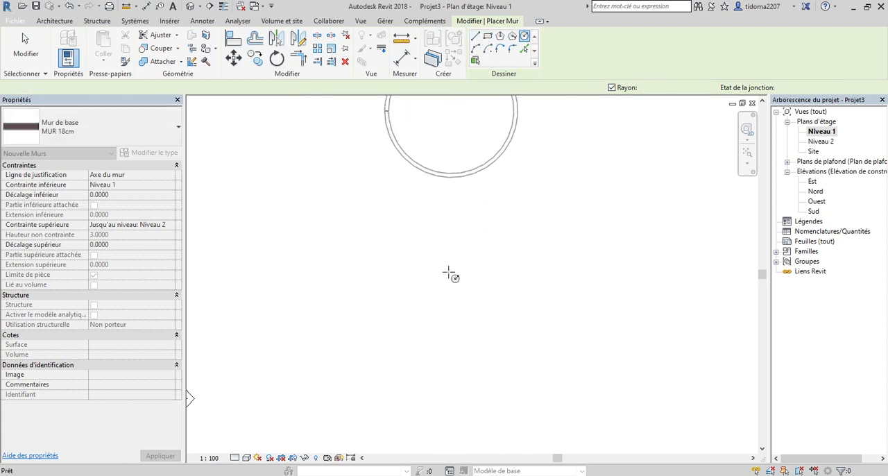
With Rayon off, draw a circular MUR 18cm wall with a 2 m radius, justified on Axe du mur.
{"action": "left_click", "coordinate": [402, 283]}
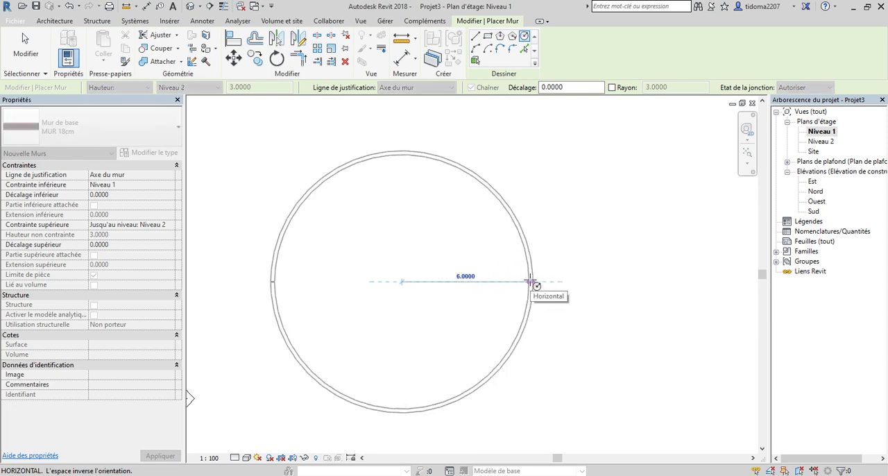
{"action": "type", "text": "2"}
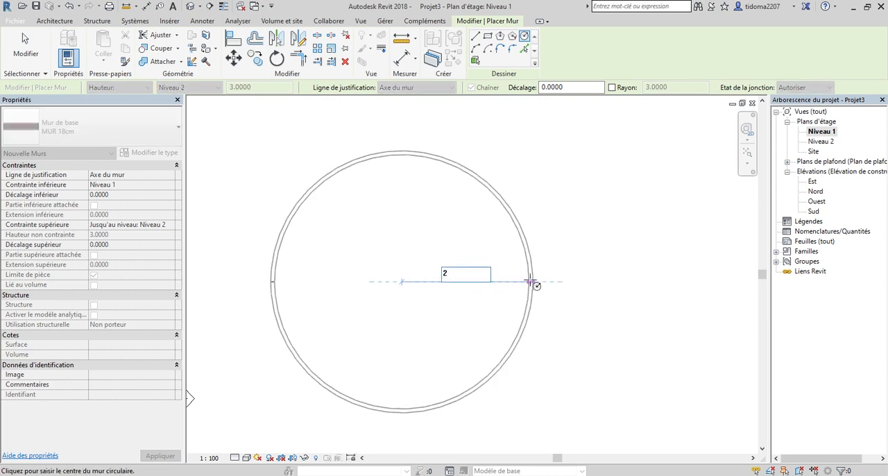
{"action": "key", "text": "Return"}
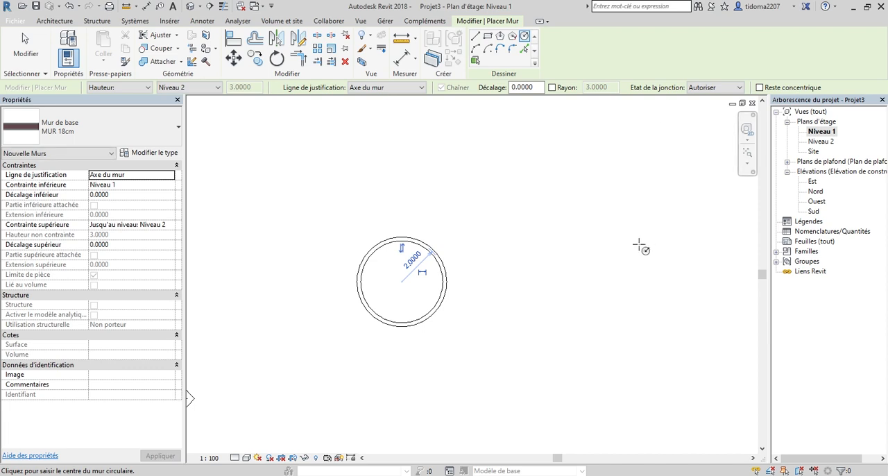
{"action": "key", "text": "Escape"}
{"action": "key", "text": "Escape"}
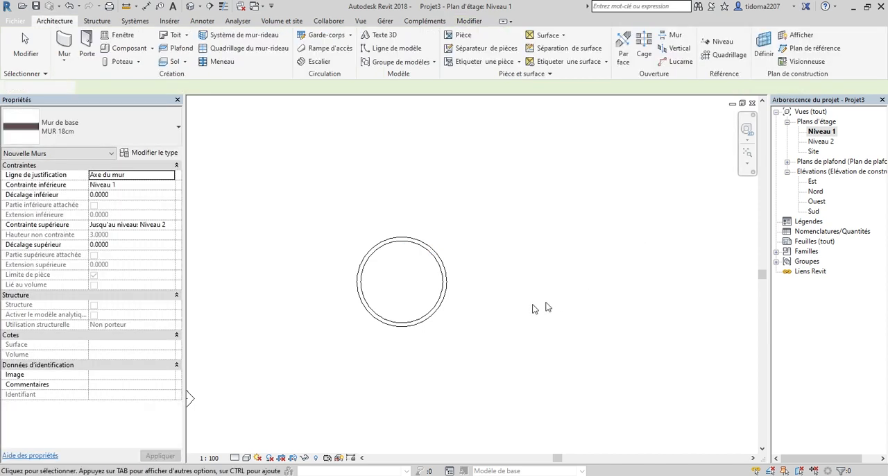
Delete the circular wall from the Niveau 1 plan.
{"action": "left_click_drag", "start_coordinate": [423, 303], "coordinate": [421, 299]}
{"action": "left_click_drag", "start_coordinate": [549, 377], "coordinate": [356, 244]}
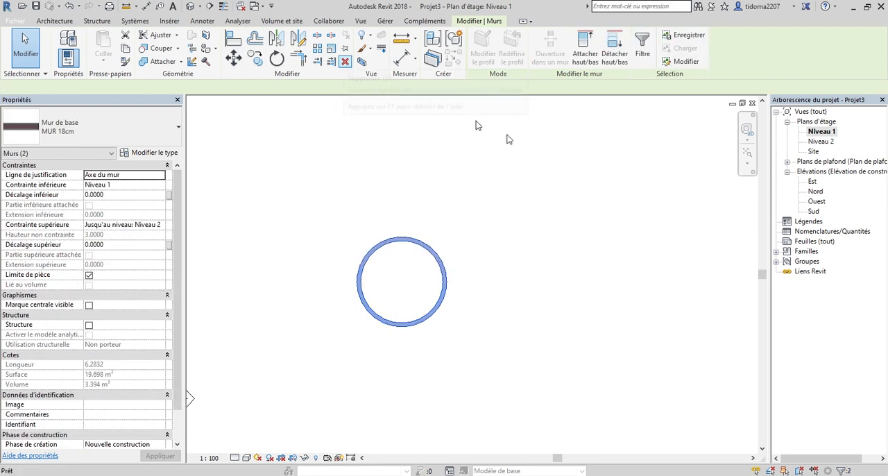
{"action": "key", "text": "Delete"}
{"action": "right_click", "coordinate": [426, 232]}
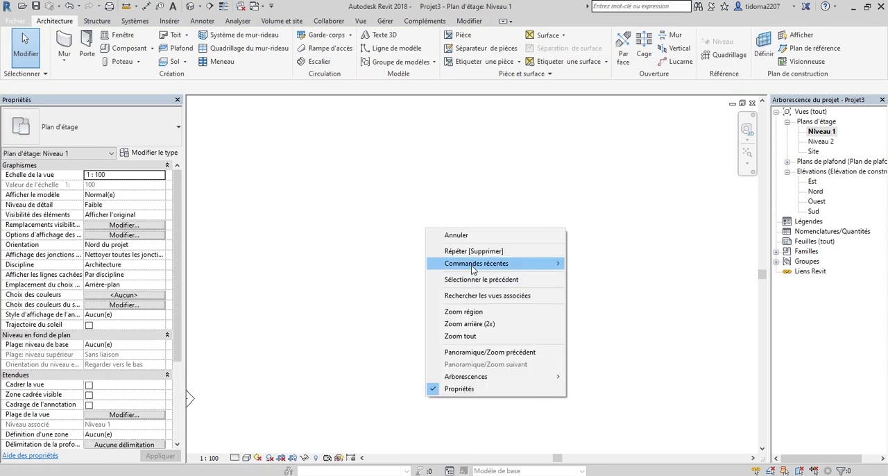
{"action": "left_click", "coordinate": [451, 236]}
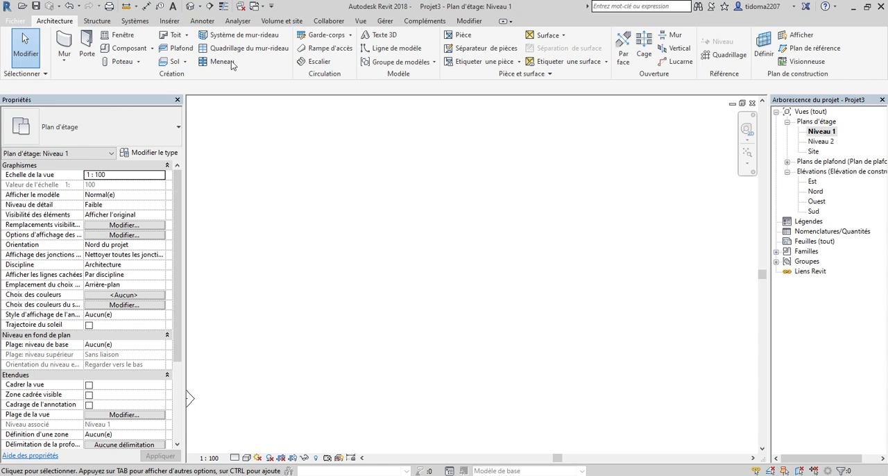
Examine the basic, stacked and curtain wall types available for a new wall.
{"action": "left_click", "coordinate": [64, 61]}
{"action": "left_click", "coordinate": [77, 77]}
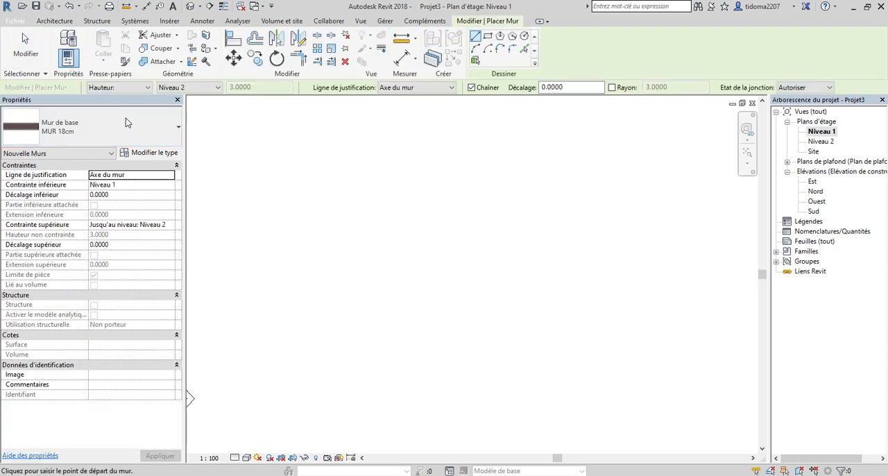
{"action": "left_click", "coordinate": [125, 124]}
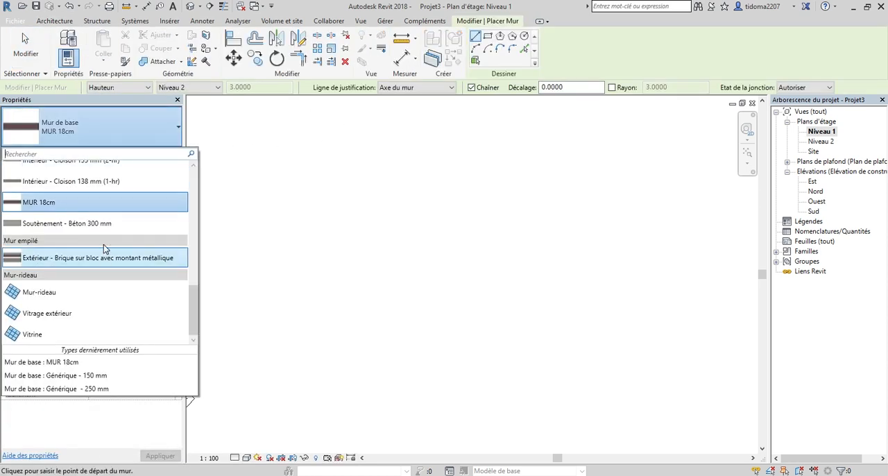
{"action": "scroll", "coordinate": [106, 250], "scroll_direction": "up", "scroll_amount": 4}
{"action": "scroll", "coordinate": [109, 245], "scroll_direction": "up", "scroll_amount": 5}
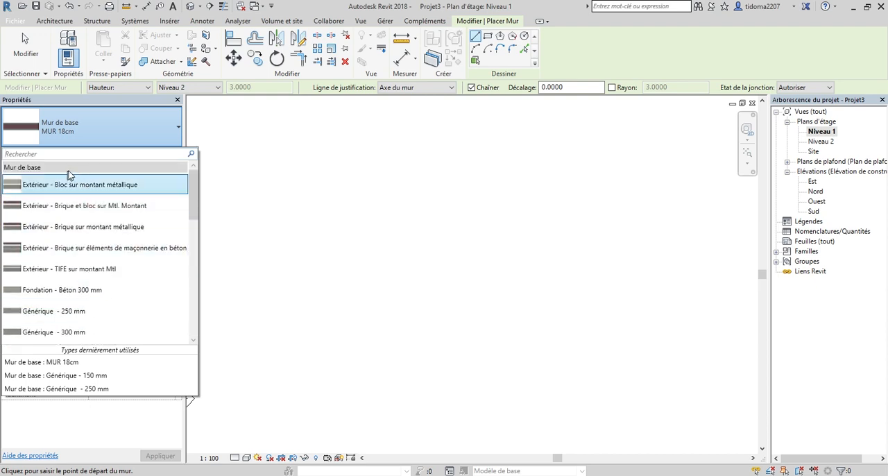
{"action": "scroll", "coordinate": [111, 236], "scroll_direction": "down", "scroll_amount": 5}
{"action": "scroll", "coordinate": [126, 260], "scroll_direction": "down", "scroll_amount": 6}
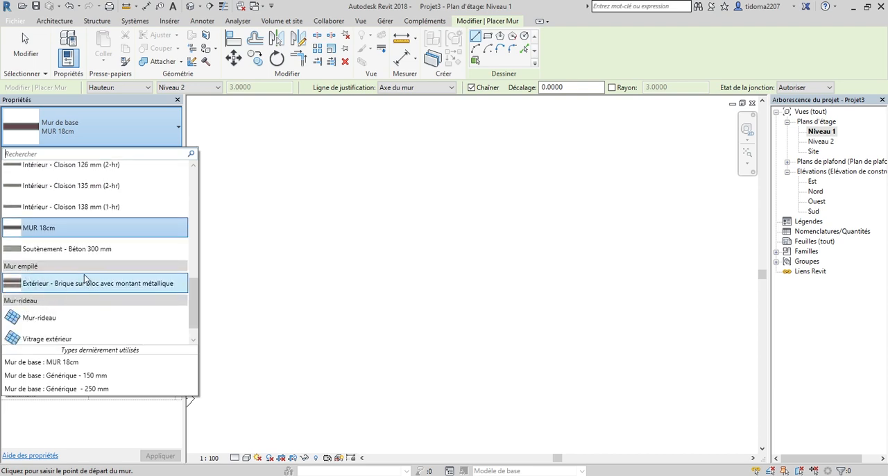
{"action": "scroll", "coordinate": [80, 201], "scroll_direction": "up", "scroll_amount": 3}
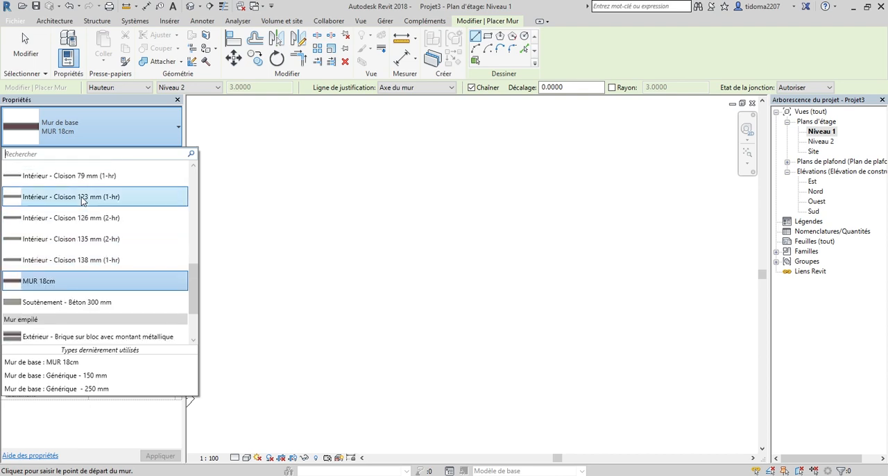
{"action": "scroll", "coordinate": [90, 257], "scroll_direction": "down", "scroll_amount": 4}
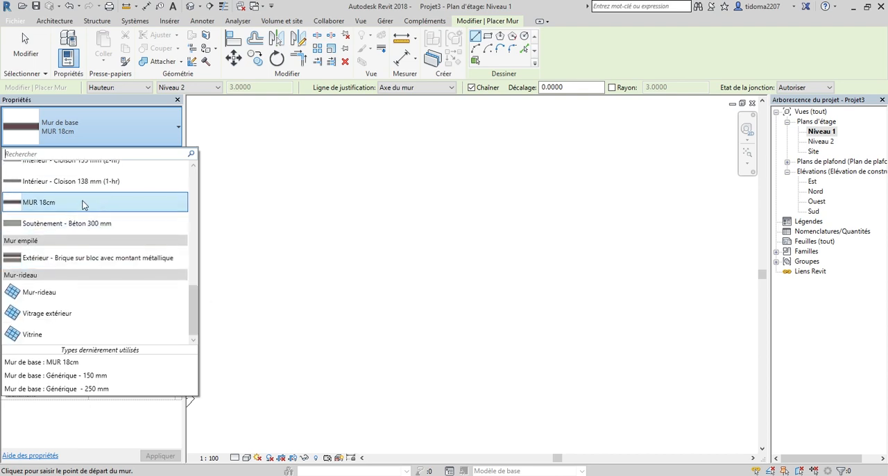
Choose the stacked wall type Extérieur - Brique sur bloc avec montant métallique, leaving the command without drawing a wall.
{"action": "left_click", "coordinate": [39, 260]}
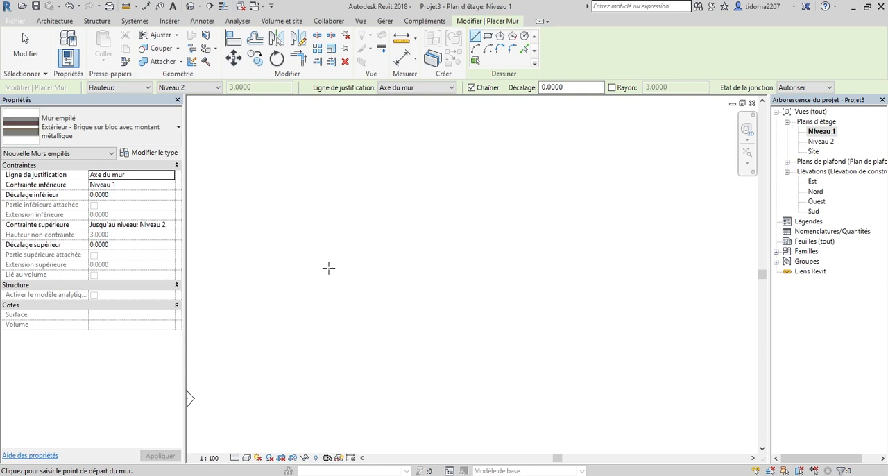
{"action": "key", "text": "Escape"}
{"action": "key", "text": "Escape"}
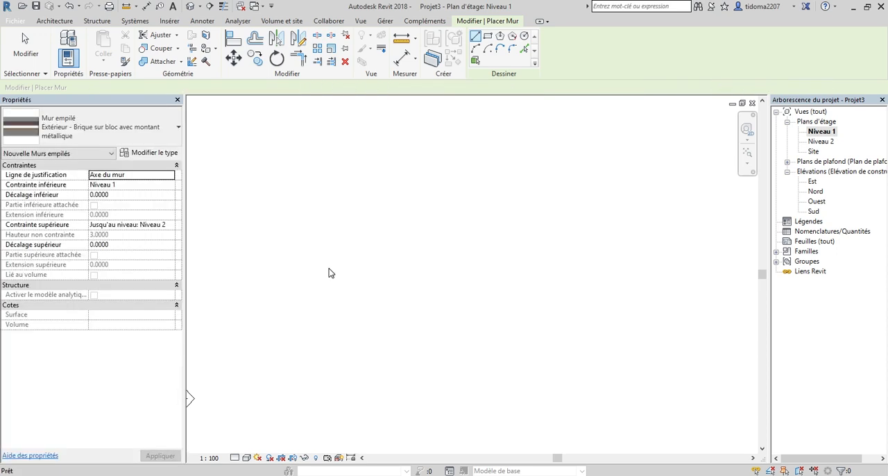
{"action": "left_click", "coordinate": [92, 126]}
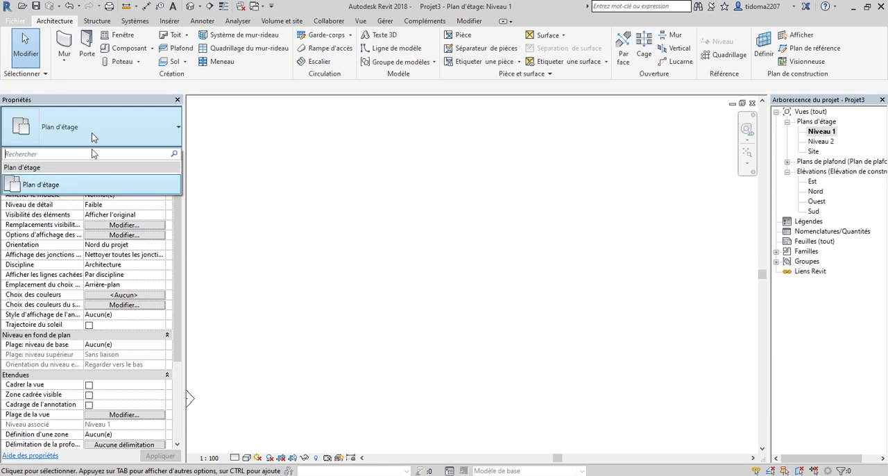
Start a new wall and set its type to the basic wall MUR 18cm.
{"action": "left_click", "coordinate": [64, 45]}
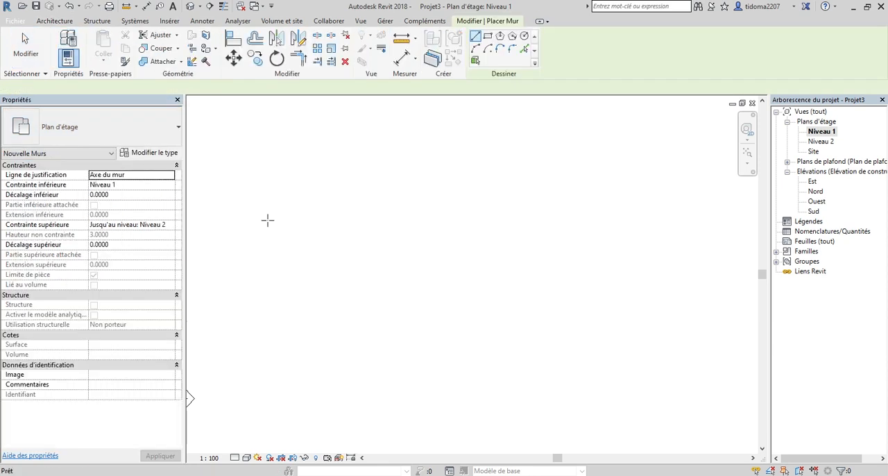
{"action": "left_click", "coordinate": [106, 131]}
{"action": "left_click", "coordinate": [106, 131]}
{"action": "left_click", "coordinate": [106, 129]}
{"action": "left_click", "coordinate": [106, 130]}
{"action": "left_click", "coordinate": [106, 132]}
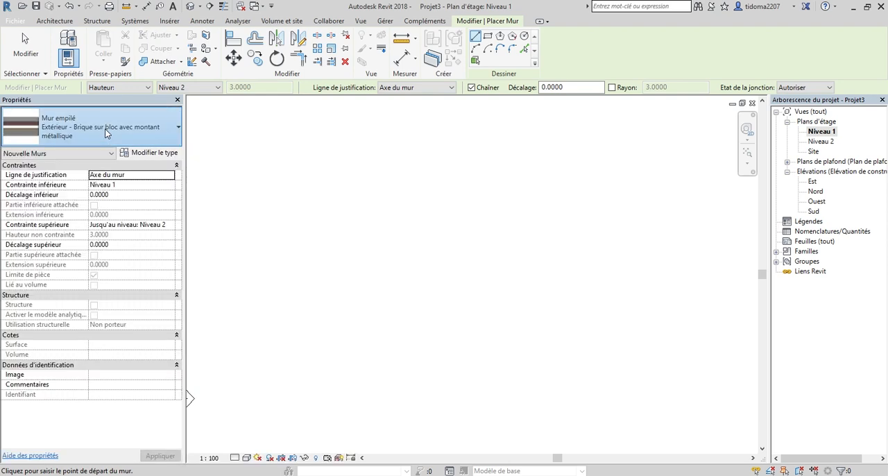
{"action": "scroll", "coordinate": [106, 217], "scroll_direction": "up", "scroll_amount": 5}
{"action": "scroll", "coordinate": [105, 217], "scroll_direction": "up", "scroll_amount": 1}
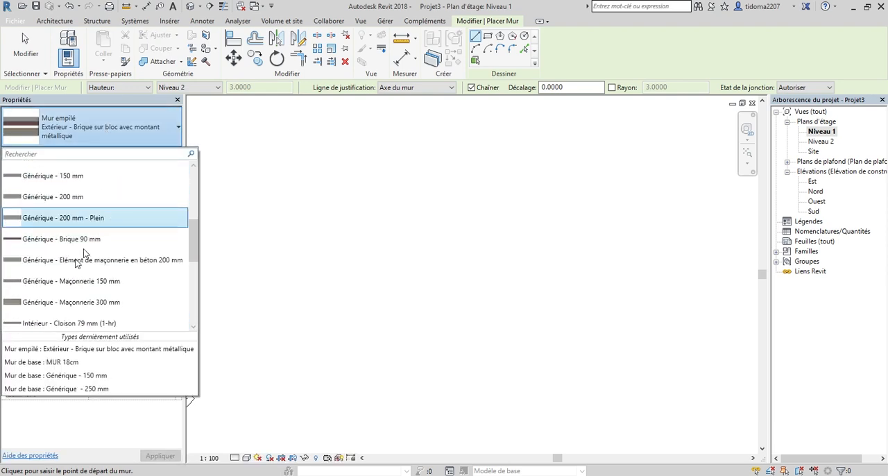
{"action": "scroll", "coordinate": [89, 242], "scroll_direction": "down", "scroll_amount": 3}
{"action": "scroll", "coordinate": [89, 242], "scroll_direction": "down", "scroll_amount": 1}
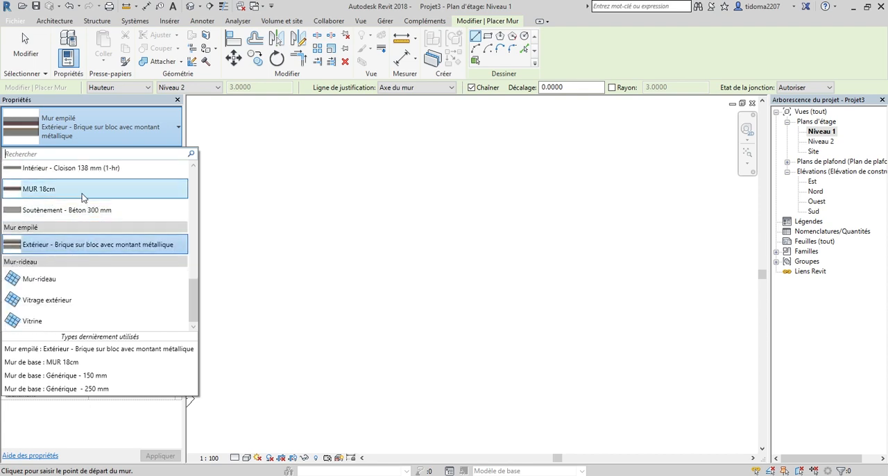
{"action": "left_click", "coordinate": [63, 189]}
Draw a horizontal wall about 6.2 m long on the Niveau 1 plan, justified on Axe du mur.
{"action": "left_click", "coordinate": [350, 222]}
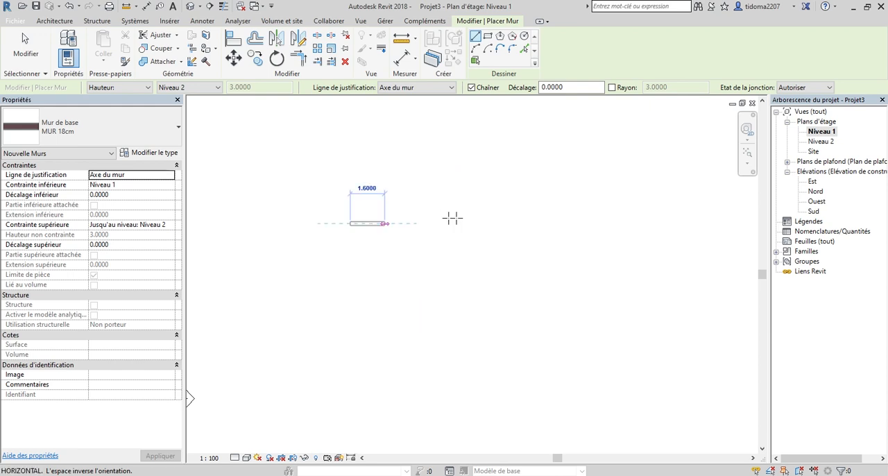
{"action": "left_click", "coordinate": [483, 224]}
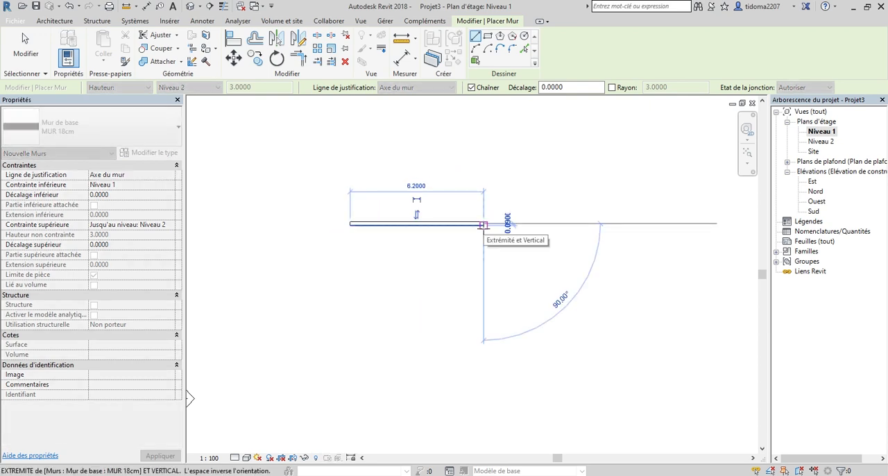
{"action": "key", "text": "Escape"}
{"action": "scroll", "coordinate": [351, 221], "scroll_direction": "up", "scroll_amount": 3}
{"action": "scroll", "coordinate": [363, 226], "scroll_direction": "up", "scroll_amount": 4}
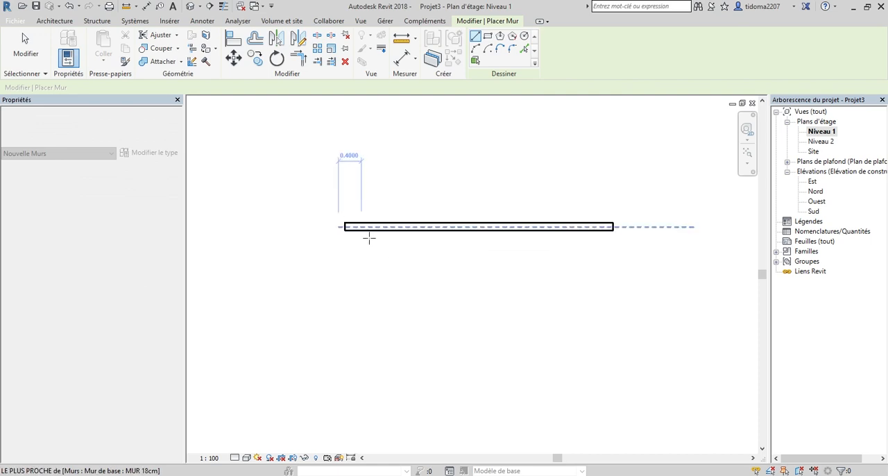
{"action": "scroll", "coordinate": [379, 245], "scroll_direction": "down", "scroll_amount": 3}
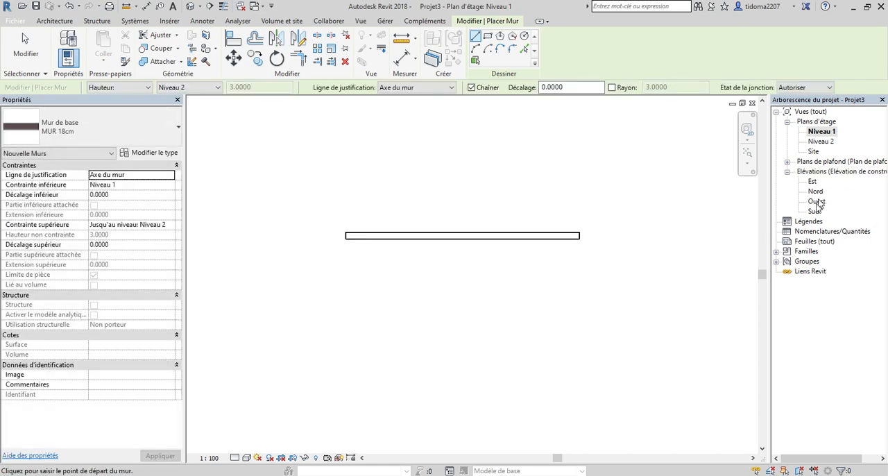
View the wall in the Ouest elevation, and in the Sud elevation with a shaded visual style.
{"action": "double_click", "coordinate": [816, 201]}
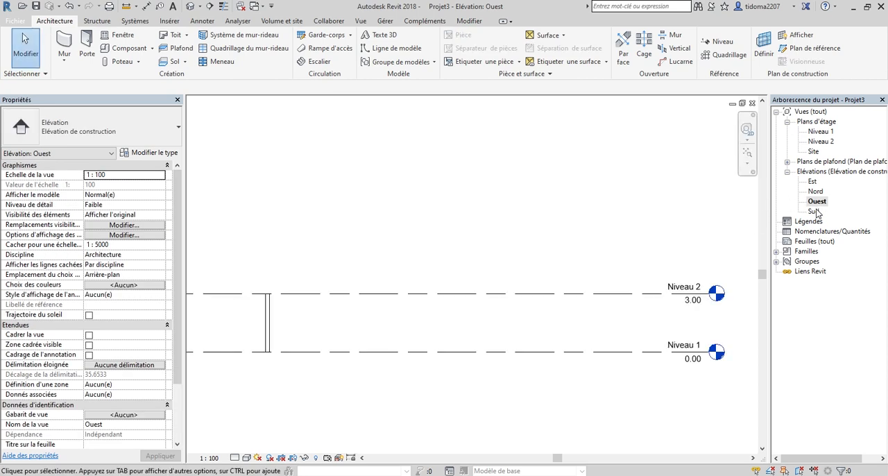
{"action": "double_click", "coordinate": [815, 211]}
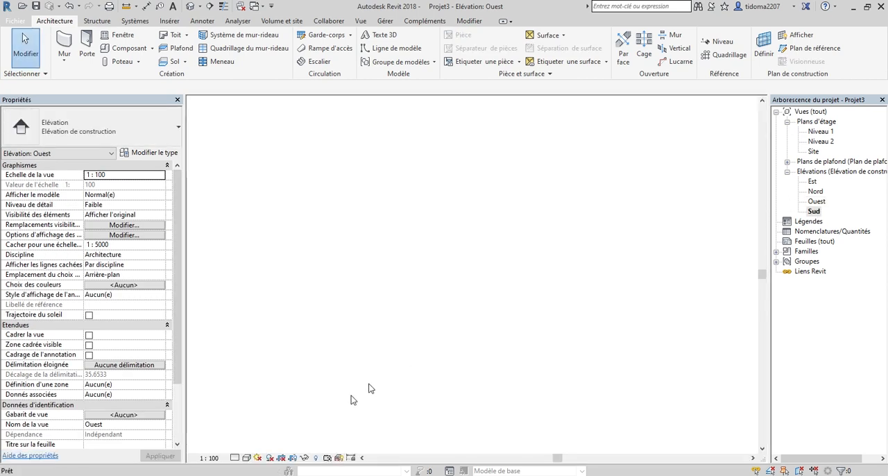
{"action": "left_click", "coordinate": [245, 459]}
{"action": "left_click", "coordinate": [278, 424]}
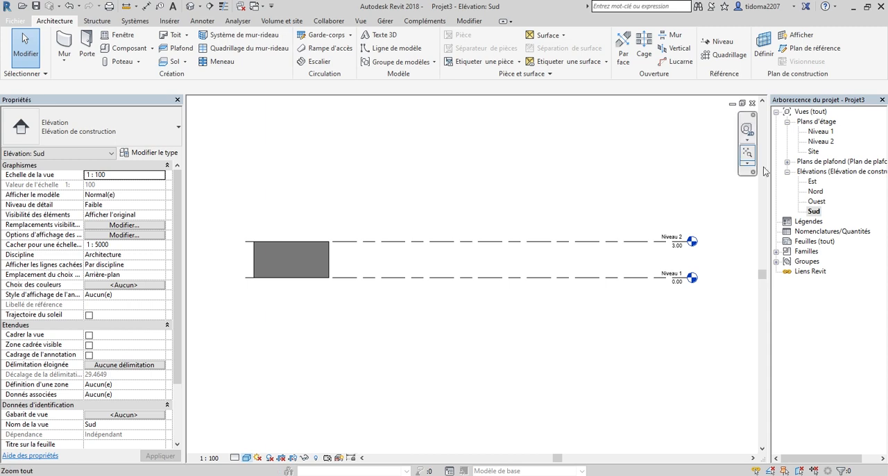
Open the default 3D view of the model and display it with a shaded visual style.
{"action": "left_click", "coordinate": [195, 8]}
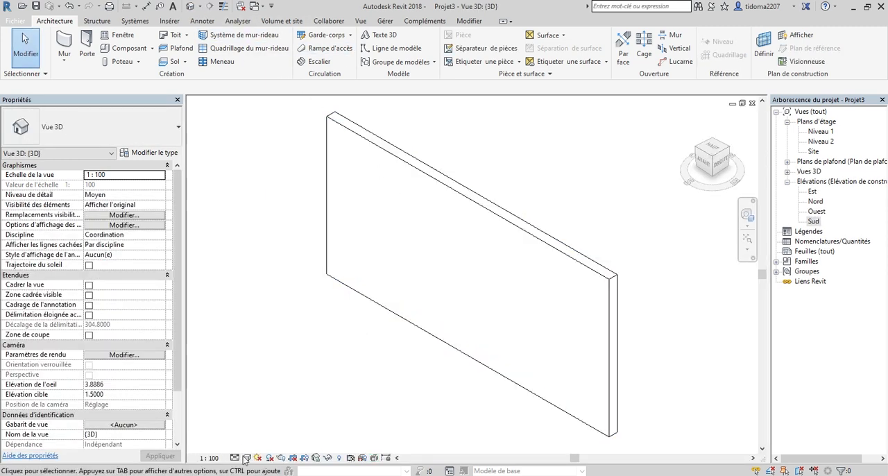
{"action": "left_click", "coordinate": [246, 459]}
{"action": "left_click", "coordinate": [277, 424]}
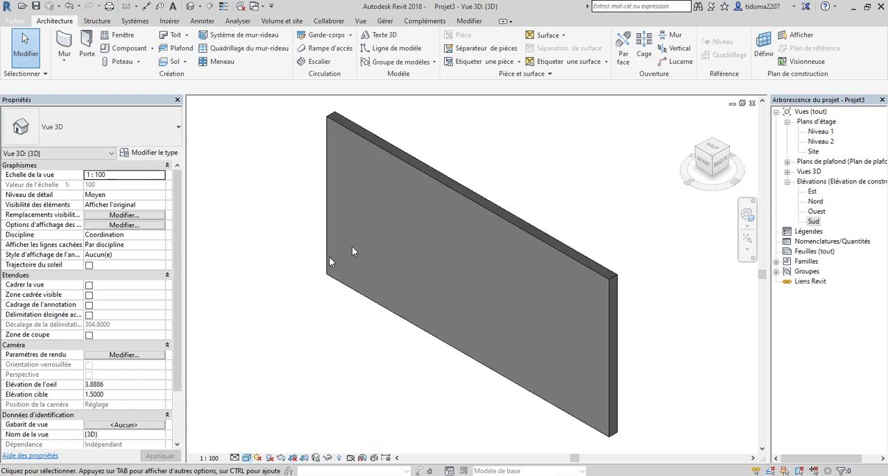
Inspect the wall in 3D by orbiting to its right and rear faces.
{"action": "left_click", "coordinate": [586, 275]}
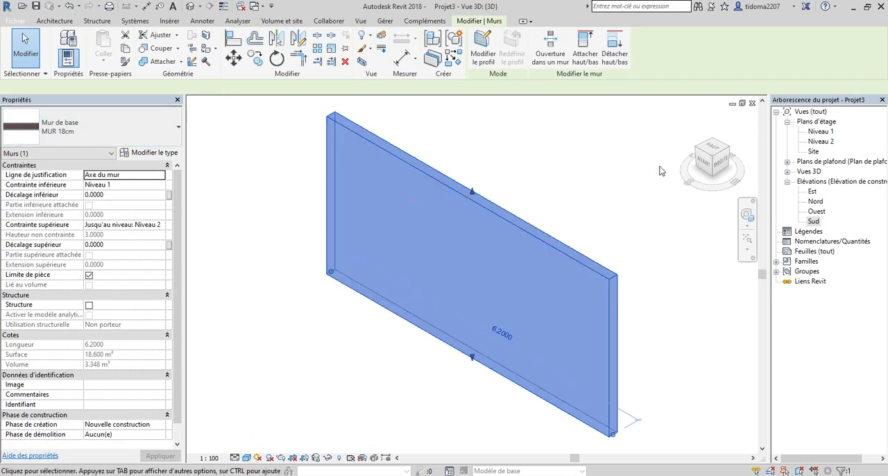
{"action": "scroll", "coordinate": [671, 191], "scroll_direction": "down", "scroll_amount": 2}
{"action": "left_click", "coordinate": [671, 191]}
{"action": "left_click", "coordinate": [730, 147]}
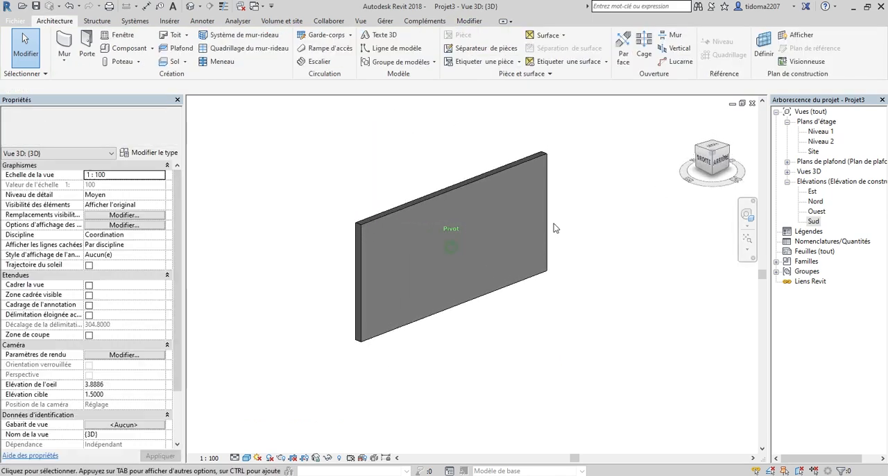
{"action": "scroll", "coordinate": [354, 254], "scroll_direction": "up", "scroll_amount": 4}
{"action": "scroll", "coordinate": [446, 261], "scroll_direction": "down", "scroll_amount": 4}
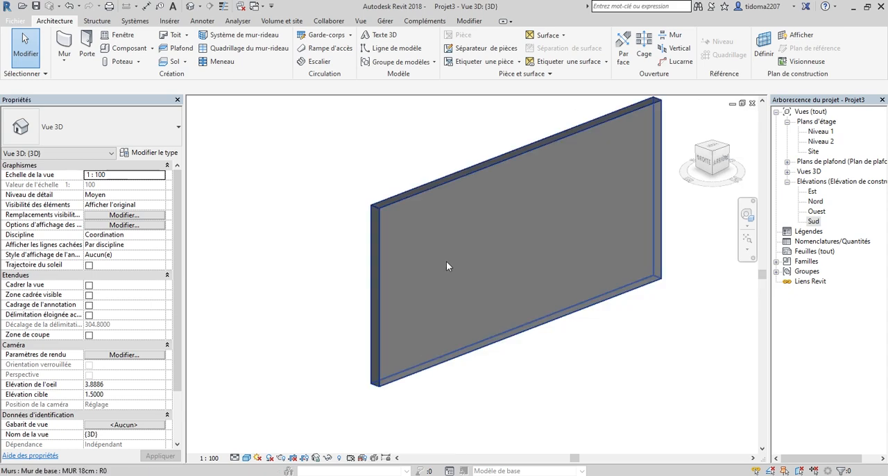
{"action": "scroll", "coordinate": [522, 236], "scroll_direction": "down", "scroll_amount": 3}
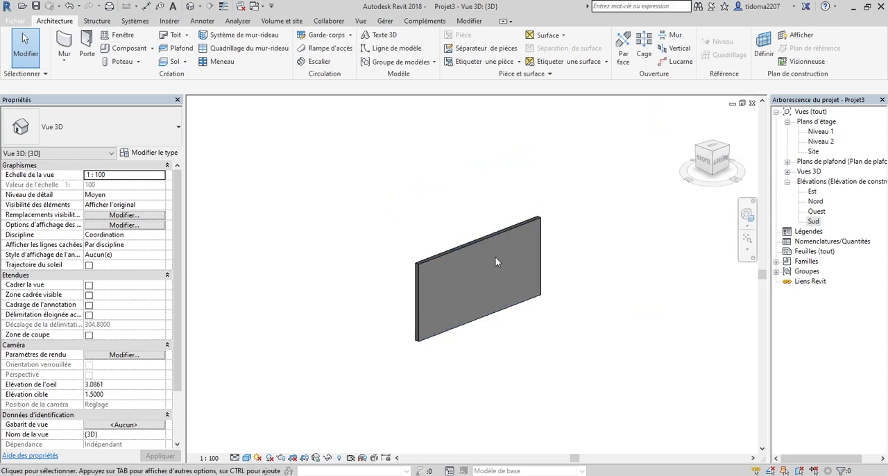
{"action": "scroll", "coordinate": [495, 258], "scroll_direction": "up", "scroll_amount": 2}
Stretch the wall's top upward in the 3D view to about 2.36 m above Niveau 2.
{"action": "left_click", "coordinate": [494, 227]}
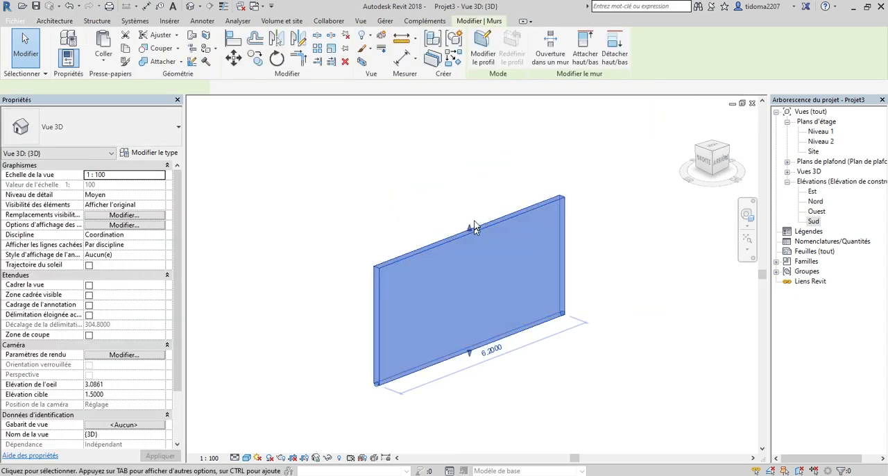
{"action": "left_click_drag", "start_coordinate": [468, 228], "coordinate": [479, 134]}
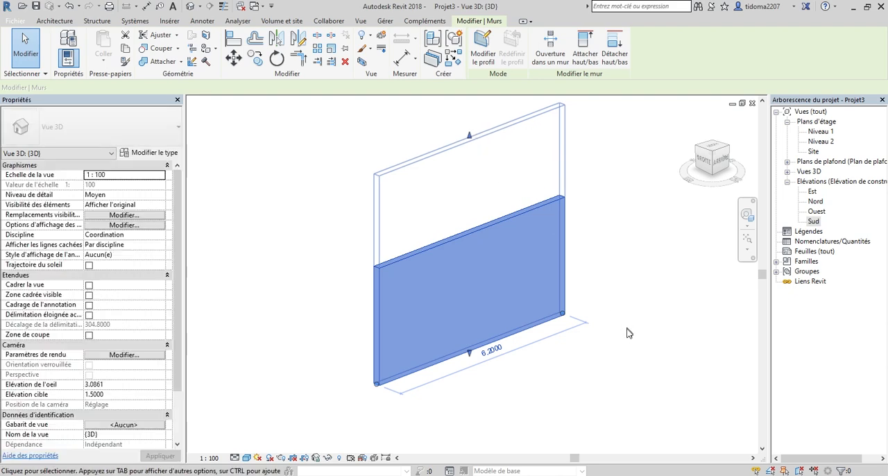
{"action": "left_click", "coordinate": [628, 329]}
Examine the stretched wall in 3D and check its height and upper offset properties.
{"action": "scroll", "coordinate": [401, 318], "scroll_direction": "down", "scroll_amount": 2}
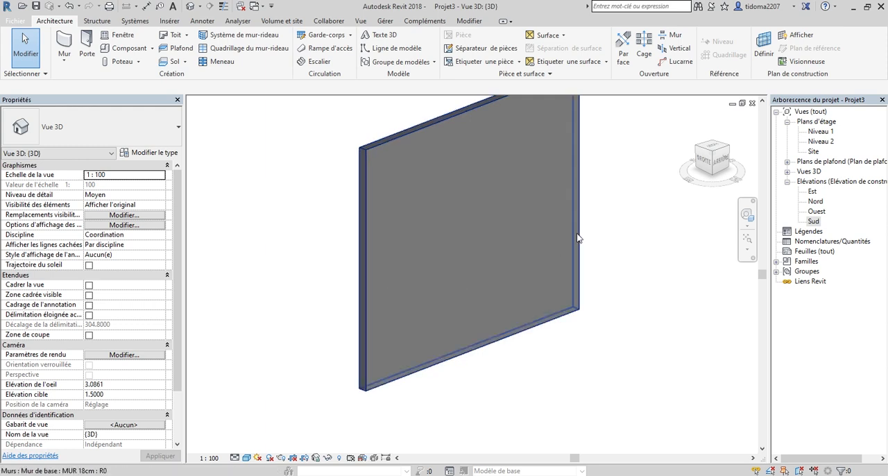
{"action": "scroll", "coordinate": [520, 334], "scroll_direction": "down", "scroll_amount": 2}
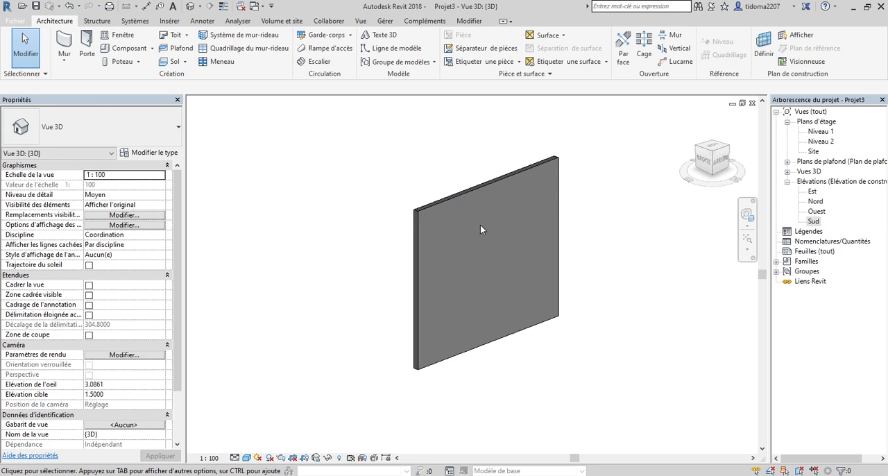
{"action": "scroll", "coordinate": [442, 208], "scroll_direction": "down", "scroll_amount": 1}
{"action": "scroll", "coordinate": [457, 272], "scroll_direction": "up", "scroll_amount": 1}
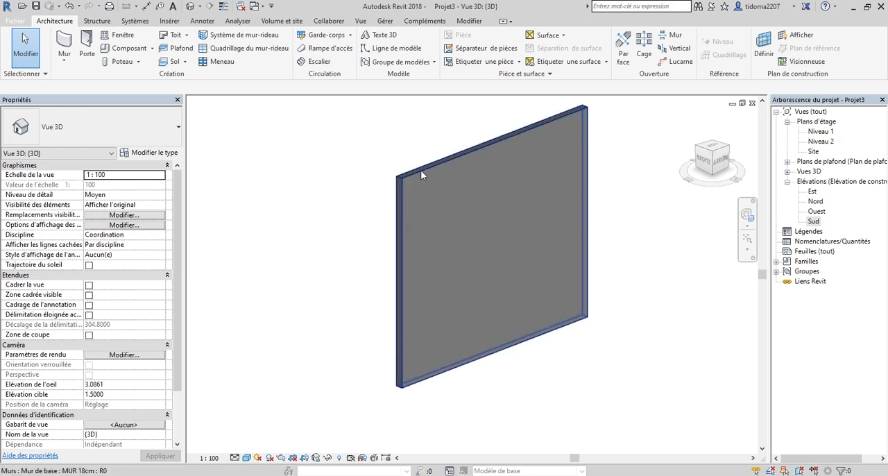
{"action": "left_click", "coordinate": [488, 188]}
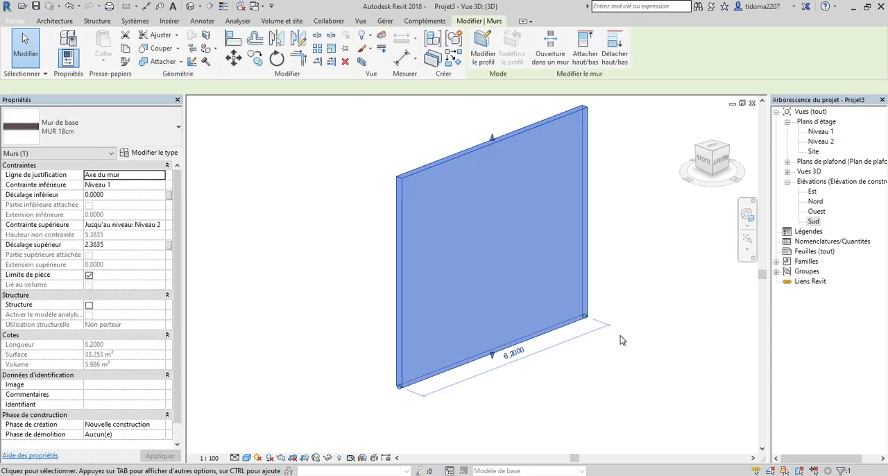
{"action": "left_click", "coordinate": [620, 336]}
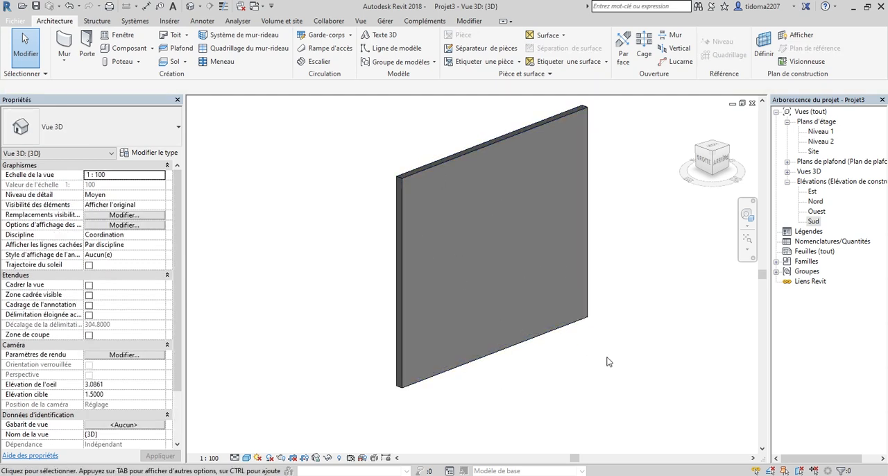
Delete the stretched wall from the 3D view.
{"action": "scroll", "coordinate": [608, 362], "scroll_direction": "down", "scroll_amount": 3}
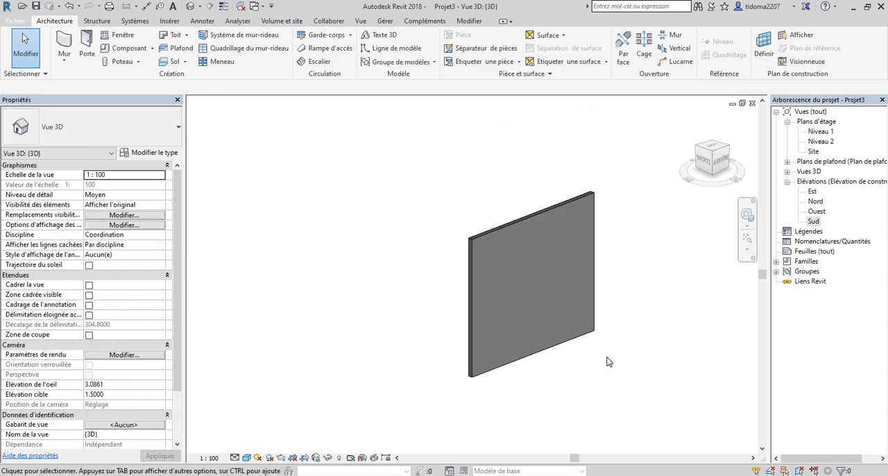
{"action": "left_click", "coordinate": [592, 212]}
{"action": "right_click", "coordinate": [592, 217]}
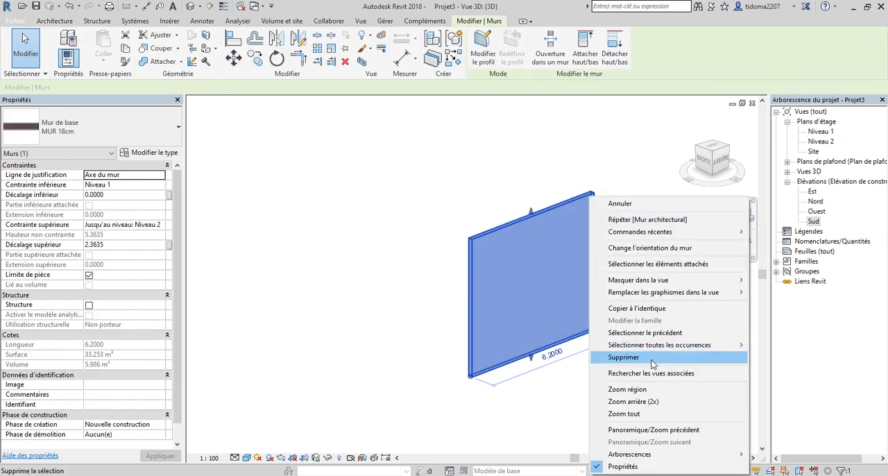
{"action": "left_click", "coordinate": [632, 357]}
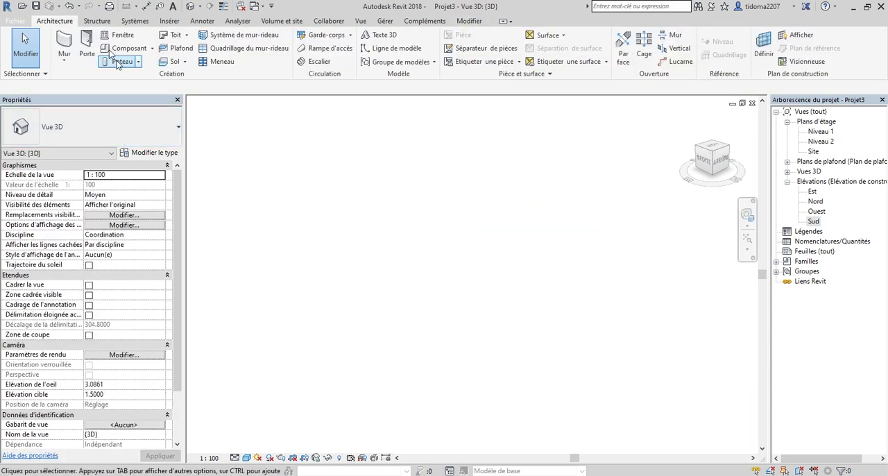
Start placing a wall with the stacked wall type Extérieur - Brique sur bloc avec montant métallique.
{"action": "left_click", "coordinate": [64, 61]}
{"action": "left_click", "coordinate": [70, 78]}
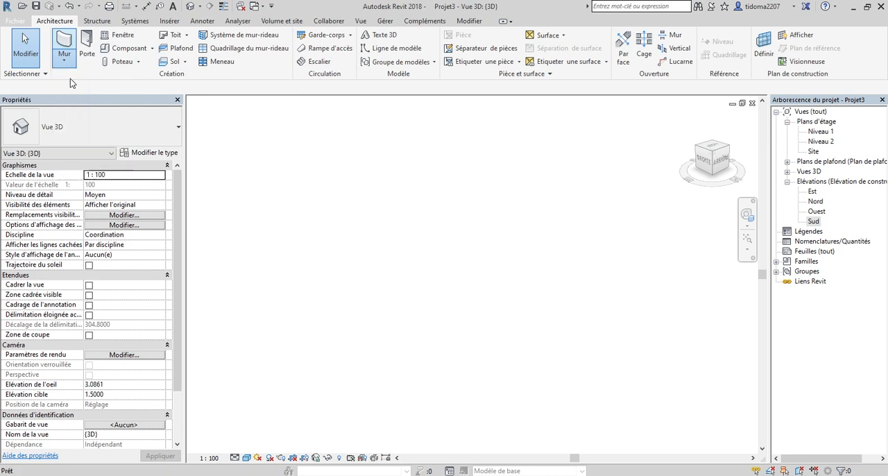
{"action": "left_click", "coordinate": [86, 136]}
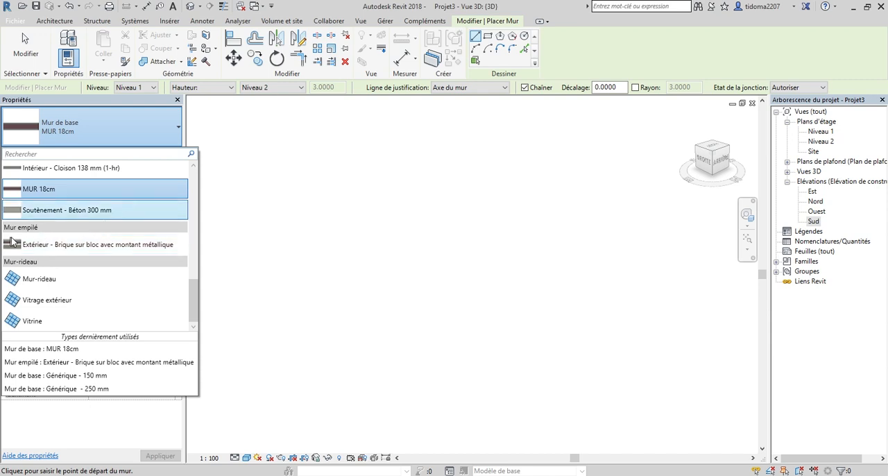
{"action": "left_click", "coordinate": [77, 245]}
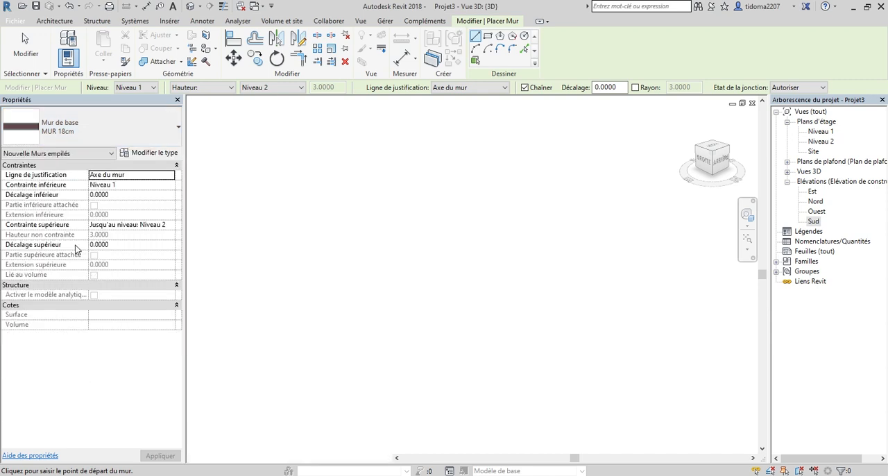
Duplicate the stacked wall type under the name MUR EMPILE 18CM.
{"action": "left_click", "coordinate": [160, 154]}
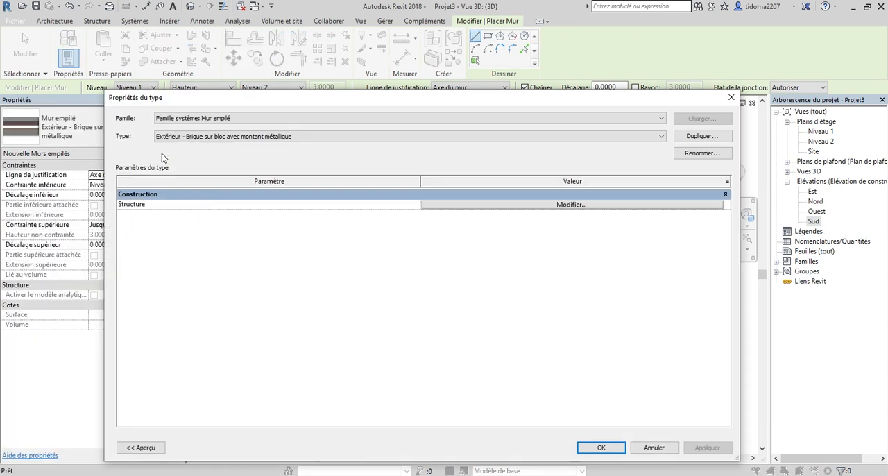
{"action": "left_click", "coordinate": [703, 137]}
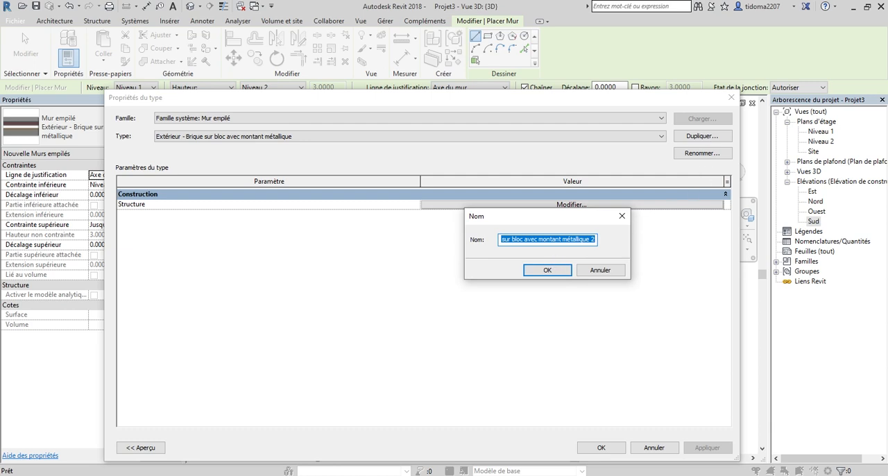
{"action": "type", "text": "MUR EMPILE 18CM"}
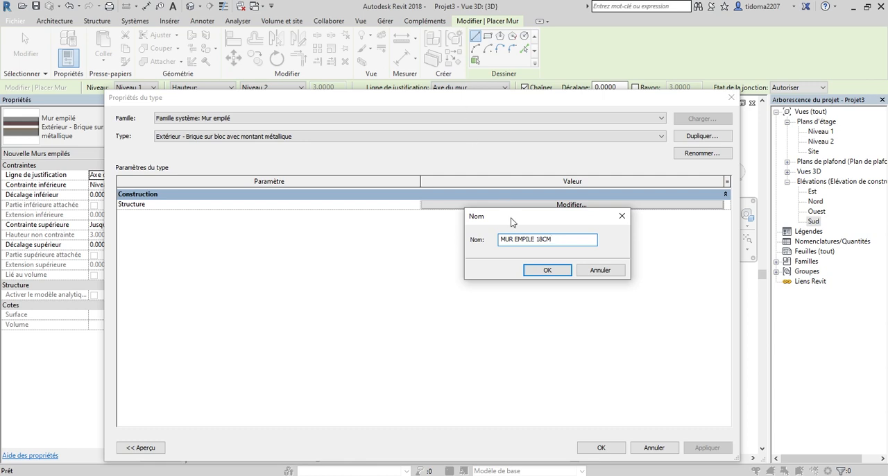
{"action": "left_click", "coordinate": [543, 270]}
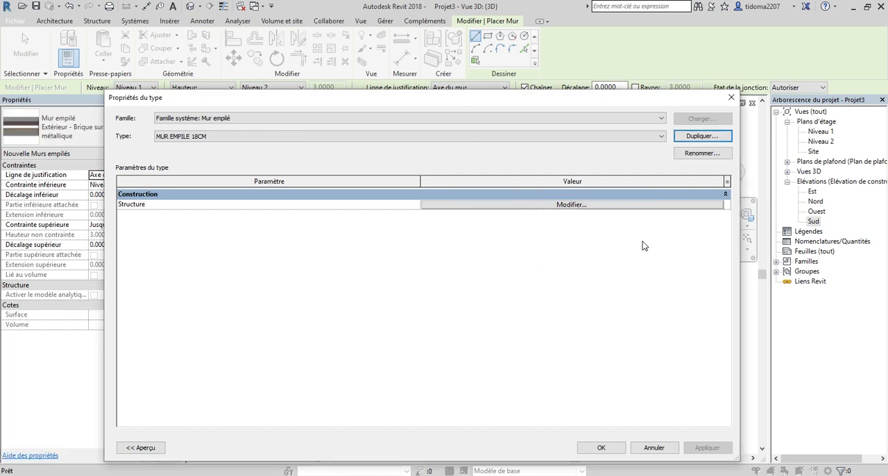
Open the structure of MUR EMPILE 18CM for editing, with the section preview shown beside its list of stacked wall types.
{"action": "left_click", "coordinate": [597, 205]}
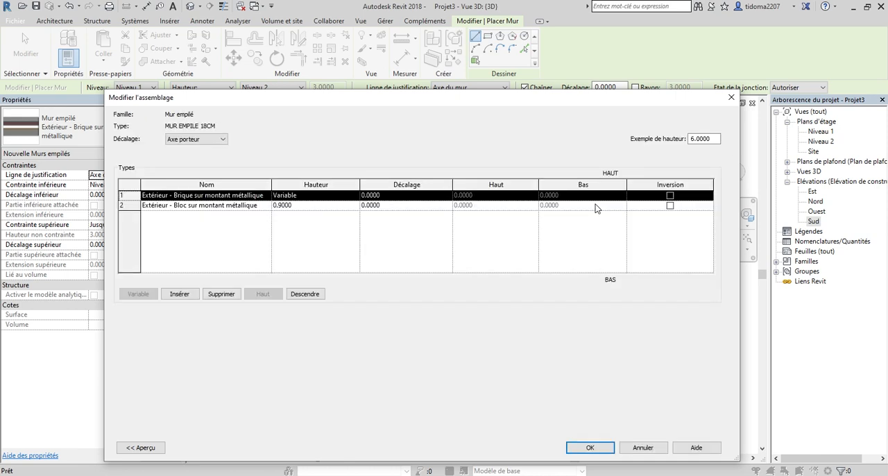
{"action": "left_click_drag", "start_coordinate": [364, 111], "coordinate": [392, 110]}
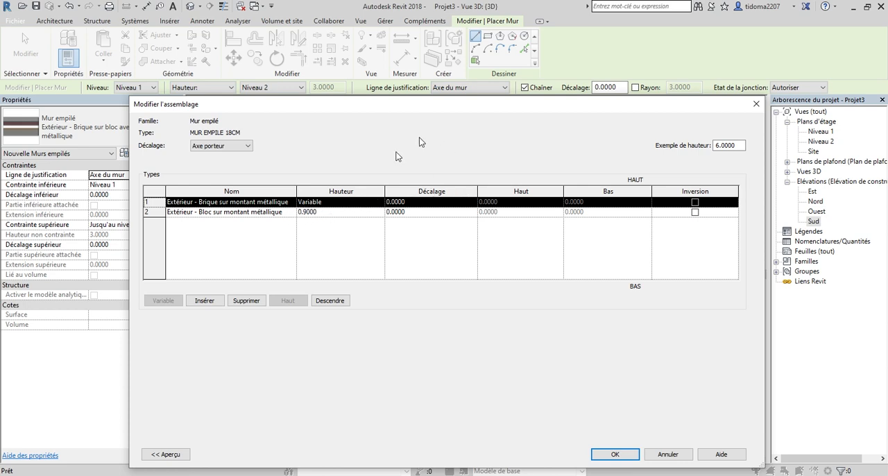
{"action": "left_click_drag", "start_coordinate": [414, 107], "coordinate": [477, 112]}
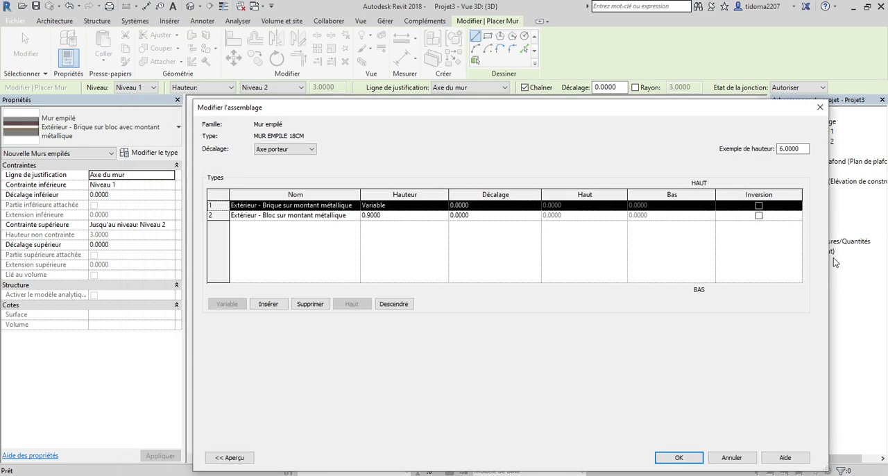
{"action": "left_click_drag", "start_coordinate": [827, 267], "coordinate": [720, 268]}
{"action": "left_click_drag", "start_coordinate": [460, 110], "coordinate": [612, 100]}
{"action": "left_click", "coordinate": [382, 447]}
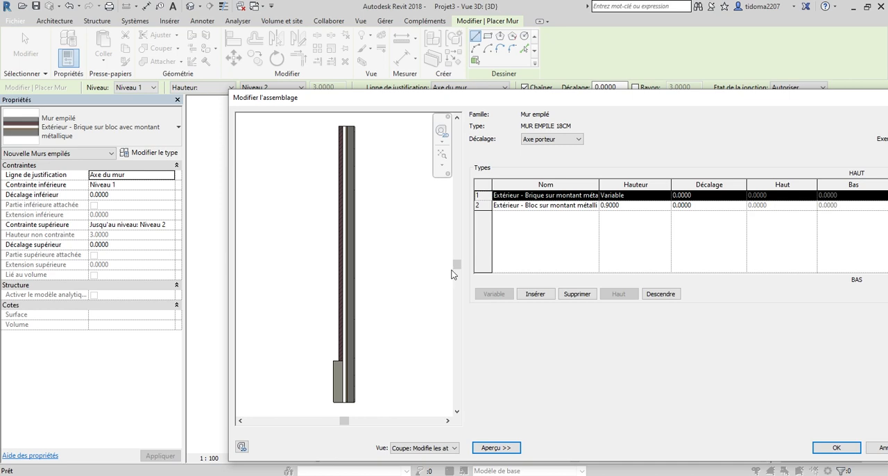
{"action": "left_click_drag", "start_coordinate": [567, 101], "coordinate": [447, 91]}
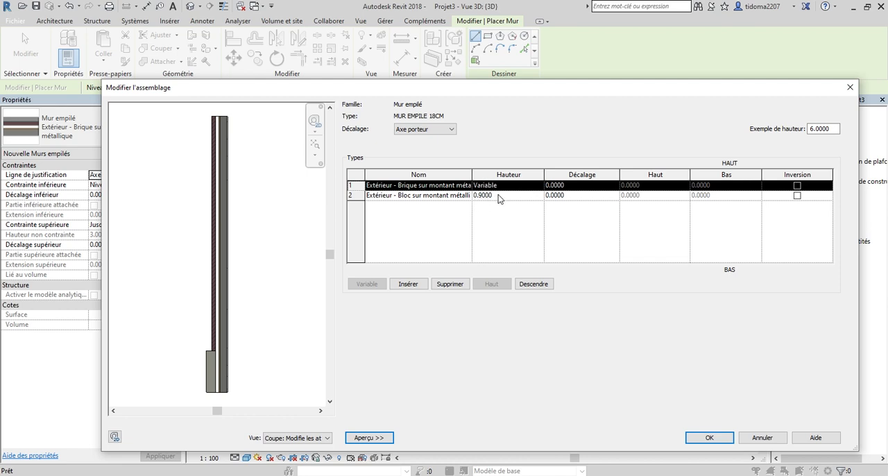
Set the height of the lower wall component of MUR EMPILE 18CM to 1.2 and change its wall type to MUR 18cm.
{"action": "left_click", "coordinate": [499, 195]}
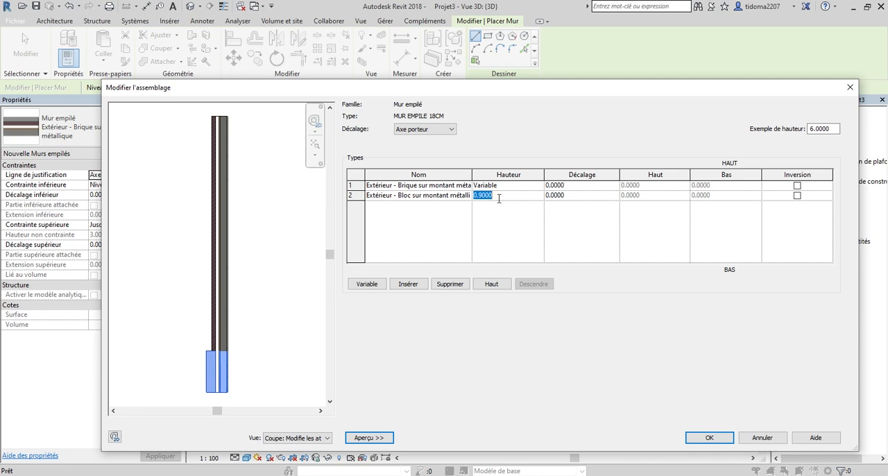
{"action": "type", "text": "1.2"}
{"action": "left_click", "coordinate": [506, 230]}
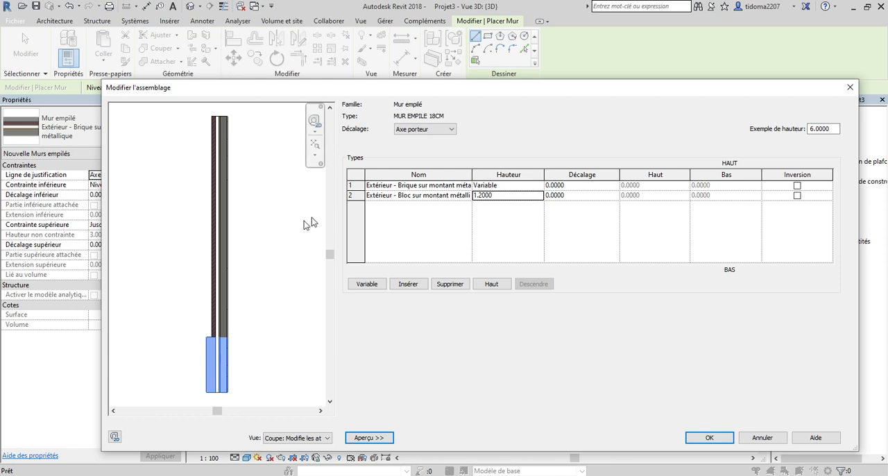
{"action": "left_click", "coordinate": [454, 197]}
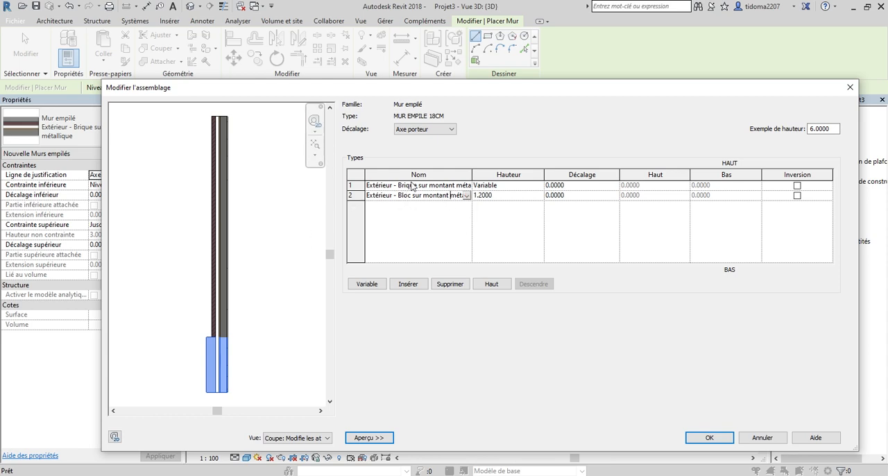
{"action": "left_click", "coordinate": [469, 196]}
{"action": "scroll", "coordinate": [462, 240], "scroll_direction": "down", "scroll_amount": 10}
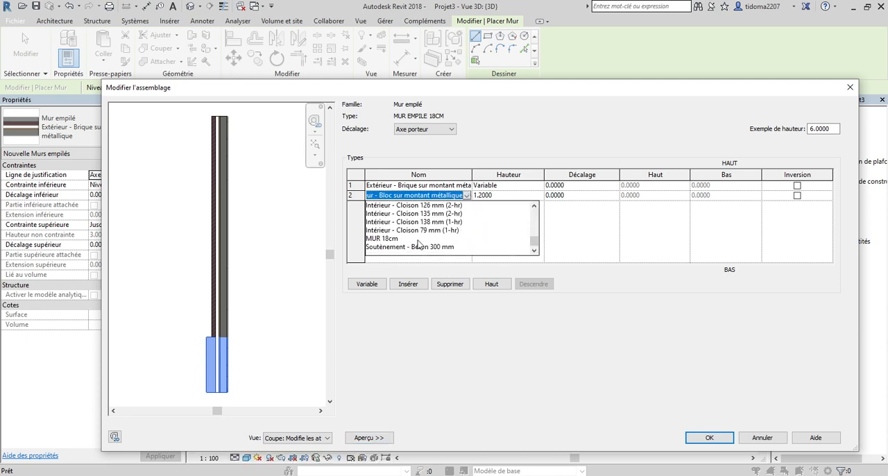
{"action": "left_click", "coordinate": [388, 240]}
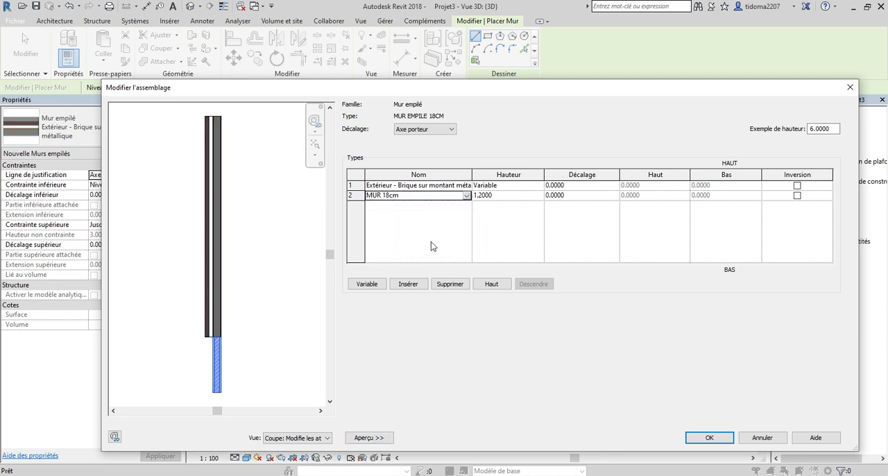
Change the upper, variable-height component of the stacked wall to Générique - 150 mm and accept the type changes.
{"action": "left_click", "coordinate": [462, 186]}
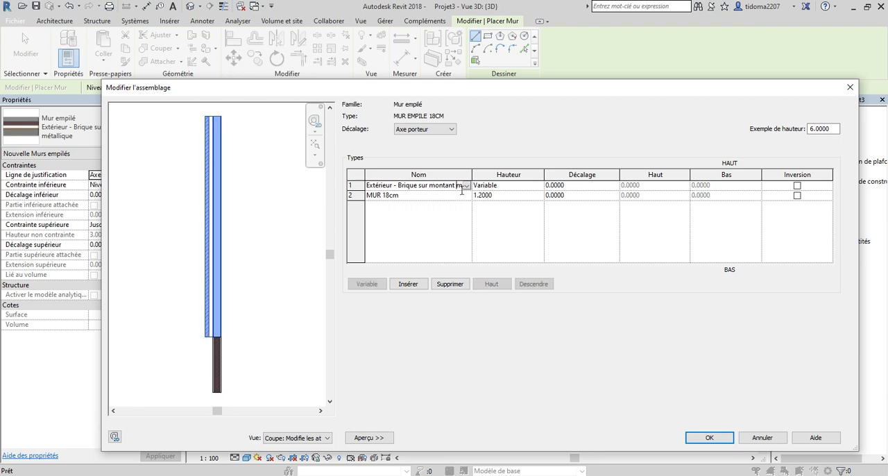
{"action": "left_click", "coordinate": [467, 186]}
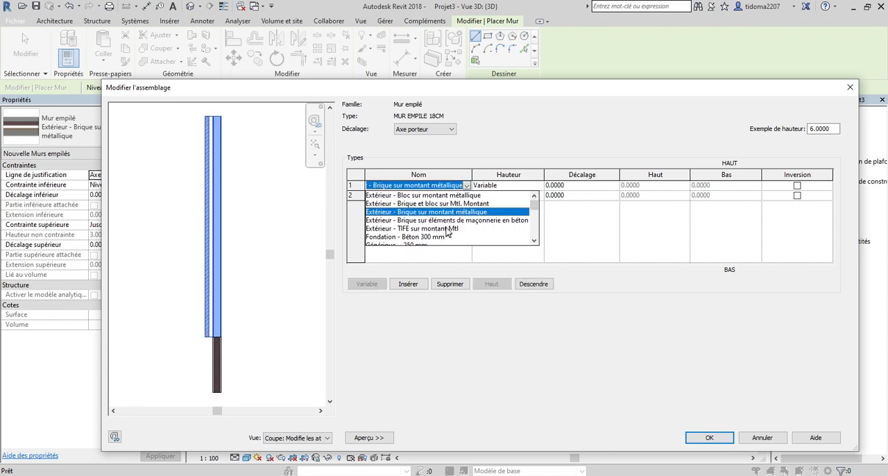
{"action": "scroll", "coordinate": [451, 228], "scroll_direction": "down", "scroll_amount": 5}
{"action": "scroll", "coordinate": [449, 228], "scroll_direction": "up", "scroll_amount": 5}
{"action": "scroll", "coordinate": [445, 229], "scroll_direction": "down", "scroll_amount": 1}
{"action": "scroll", "coordinate": [442, 229], "scroll_direction": "down", "scroll_amount": 4}
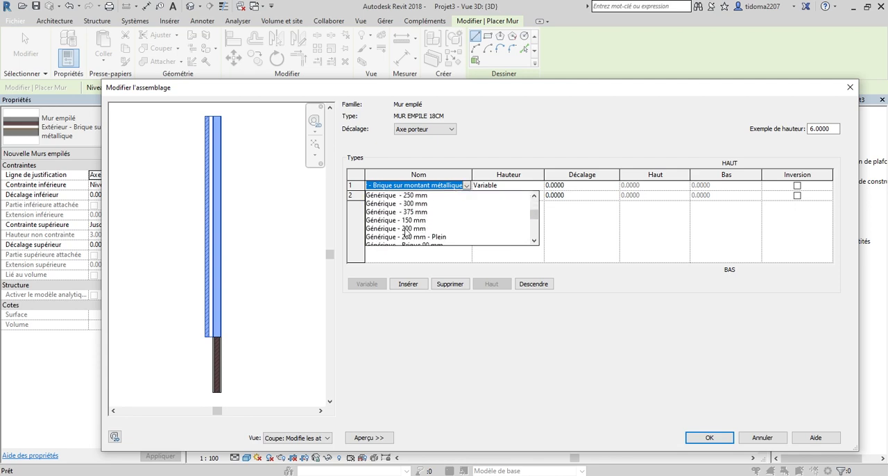
{"action": "left_click", "coordinate": [402, 220]}
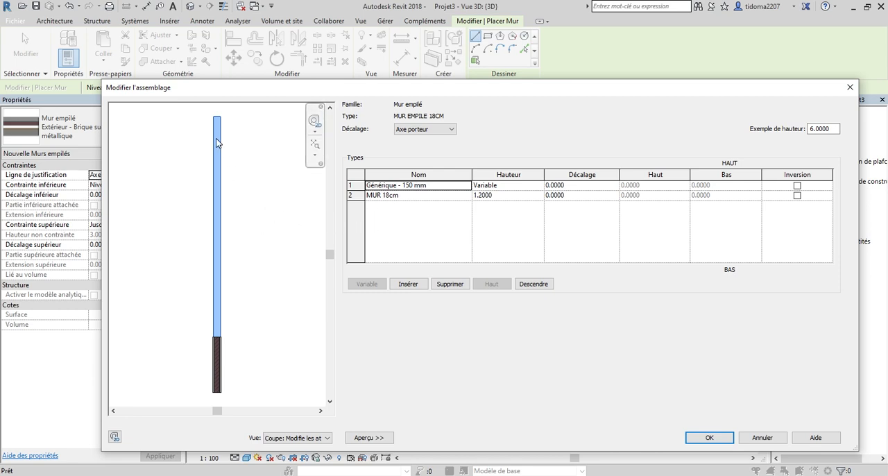
{"action": "left_click", "coordinate": [711, 438]}
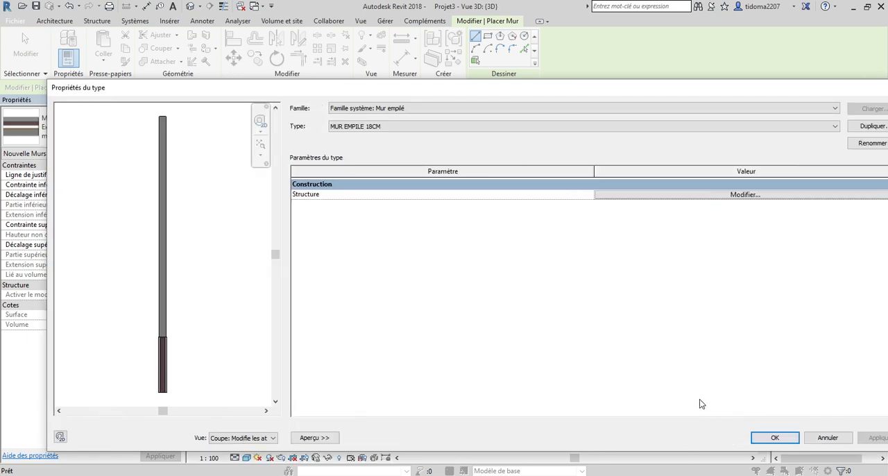
{"action": "left_click", "coordinate": [775, 438]}
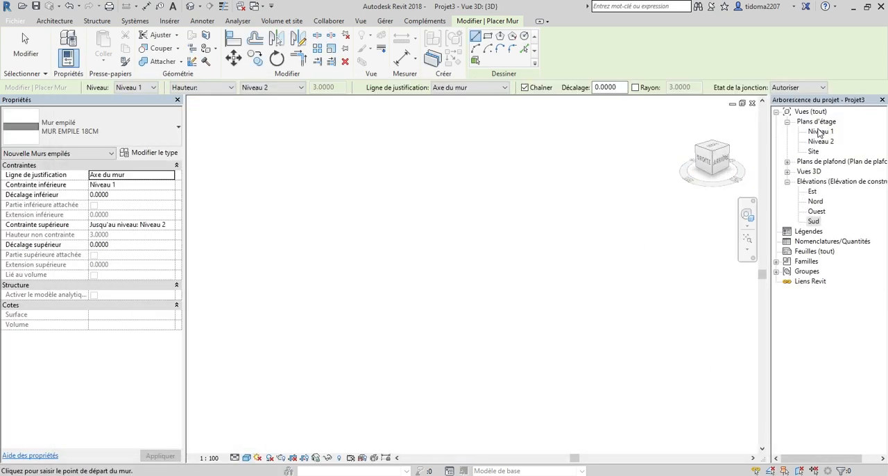
Draw a horizontal MUR EMPILE 18CM wall about 2.3 m long in the Niveau 1 floor plan.
{"action": "double_click", "coordinate": [821, 132]}
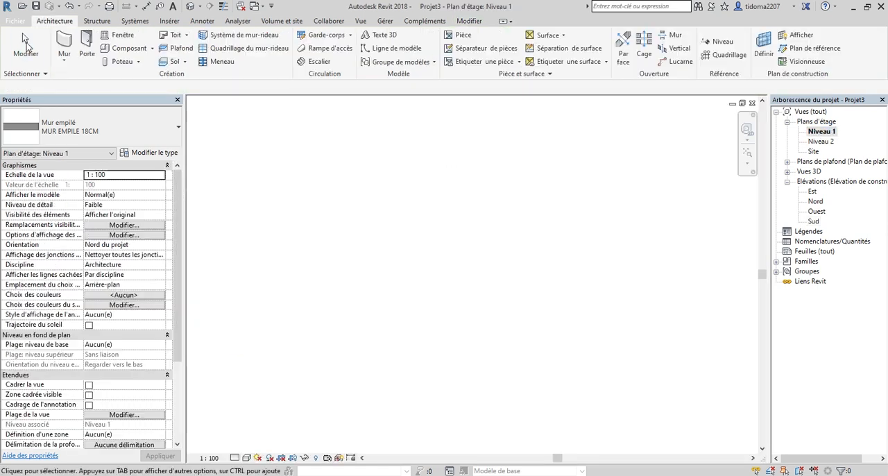
{"action": "left_click", "coordinate": [22, 32]}
{"action": "key", "text": "w"}
{"action": "key", "text": "a"}
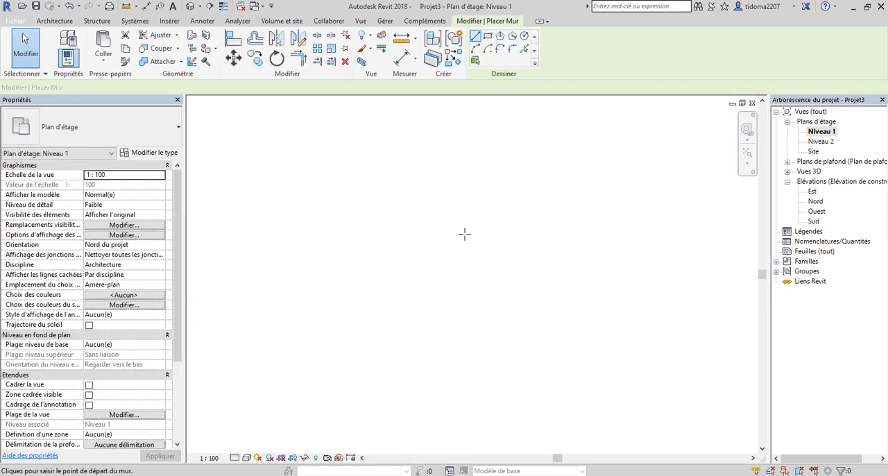
{"action": "left_click", "coordinate": [383, 257]}
{"action": "left_click", "coordinate": [470, 258]}
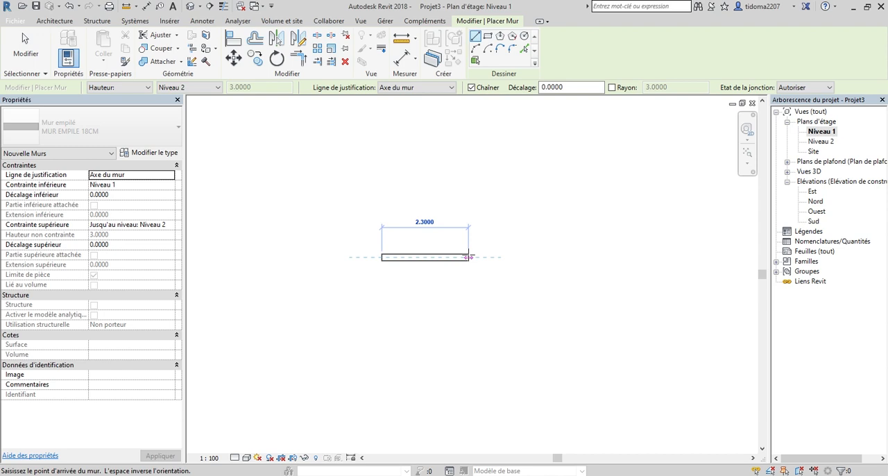
Open the {3D} view and examine the stacked wall's upper and lower parts and the junction between them.
{"action": "double_click", "coordinate": [819, 172]}
{"action": "double_click", "coordinate": [812, 182]}
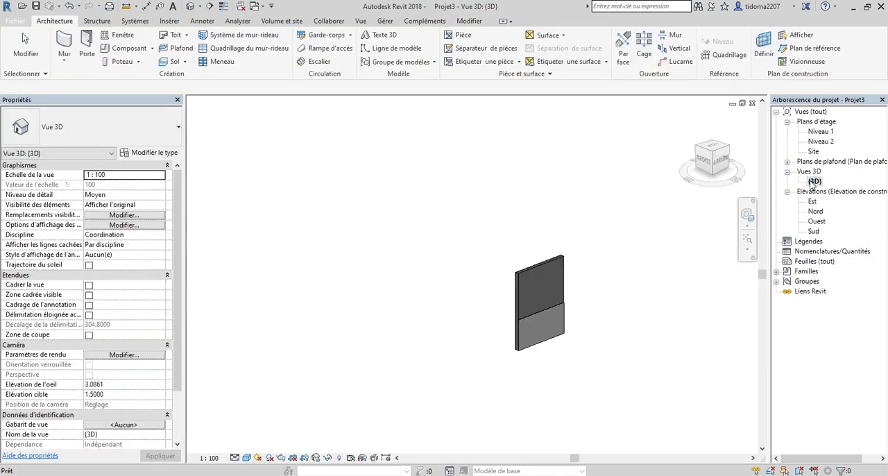
{"action": "scroll", "coordinate": [557, 362], "scroll_direction": "up", "scroll_amount": 6}
{"action": "scroll", "coordinate": [557, 225], "scroll_direction": "down", "scroll_amount": 2}
{"action": "scroll", "coordinate": [527, 215], "scroll_direction": "down", "scroll_amount": 2}
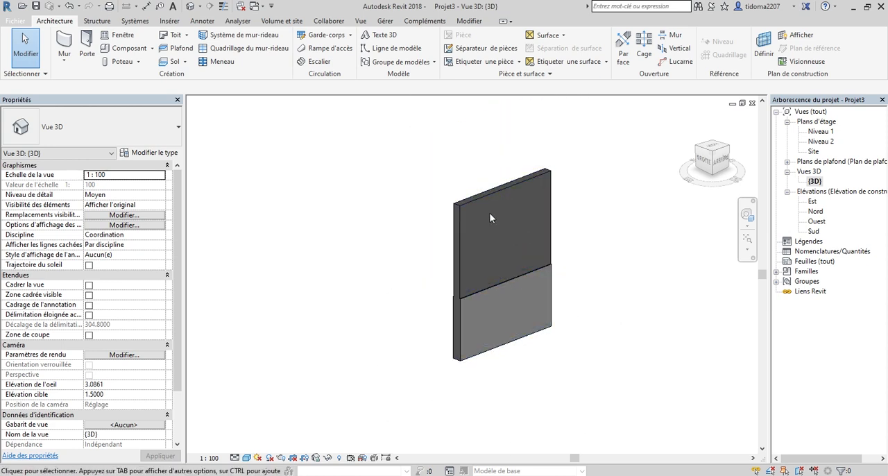
{"action": "scroll", "coordinate": [531, 340], "scroll_direction": "up", "scroll_amount": 1}
{"action": "scroll", "coordinate": [532, 341], "scroll_direction": "down", "scroll_amount": 1}
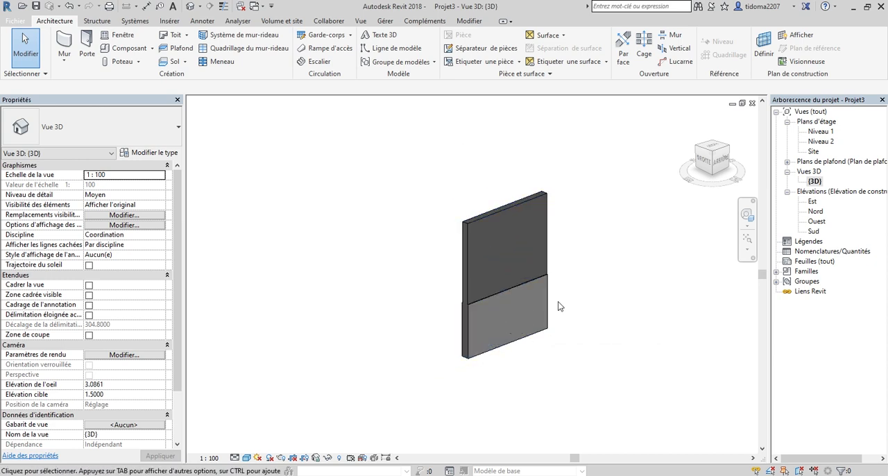
{"action": "scroll", "coordinate": [540, 308], "scroll_direction": "up", "scroll_amount": 3}
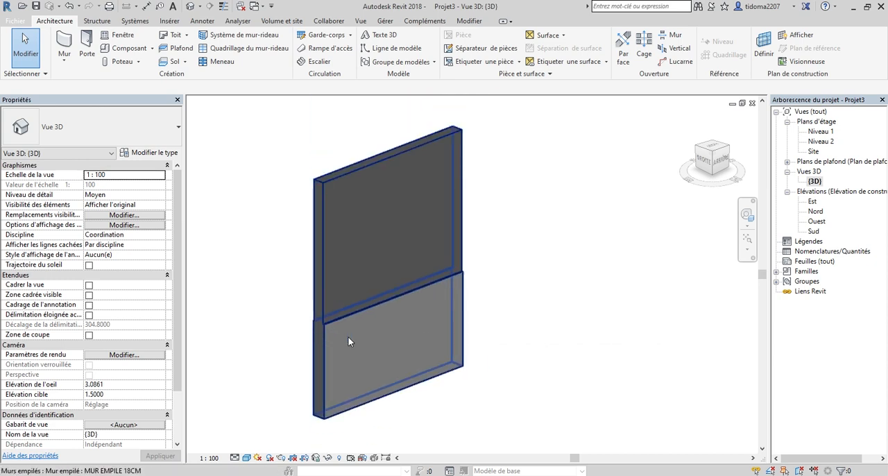
{"action": "scroll", "coordinate": [362, 331], "scroll_direction": "down", "scroll_amount": 1}
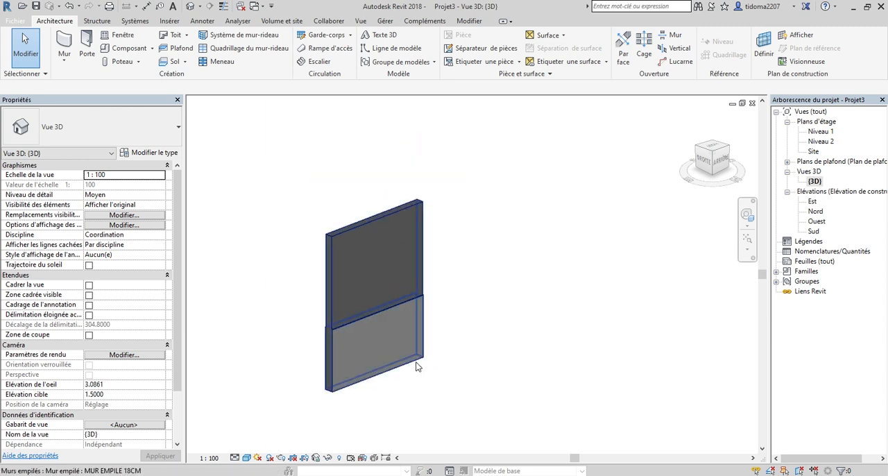
{"action": "scroll", "coordinate": [361, 329], "scroll_direction": "up", "scroll_amount": 1}
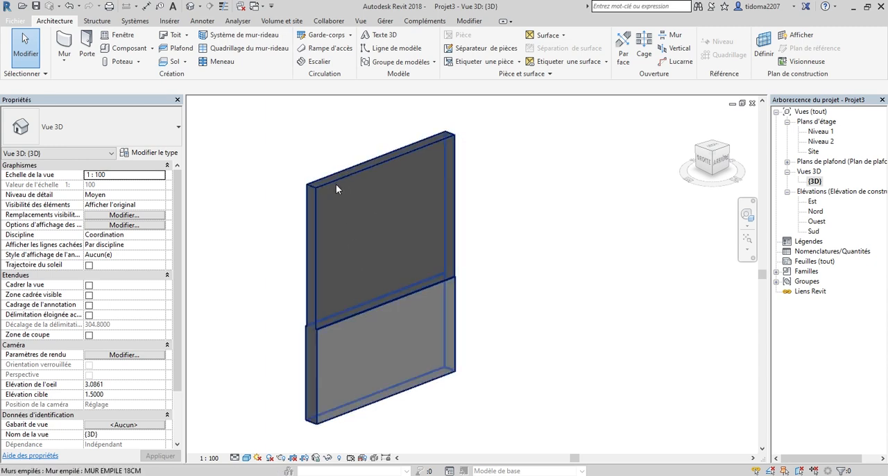
{"action": "left_click", "coordinate": [336, 184]}
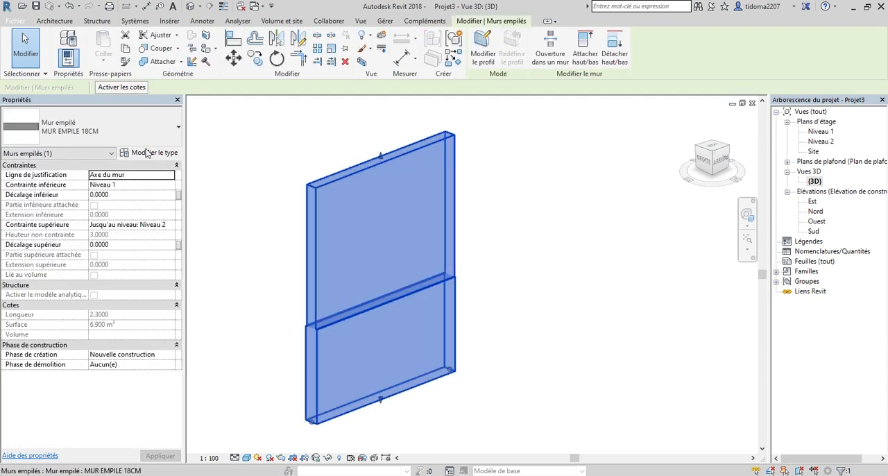
{"action": "left_click", "coordinate": [154, 157]}
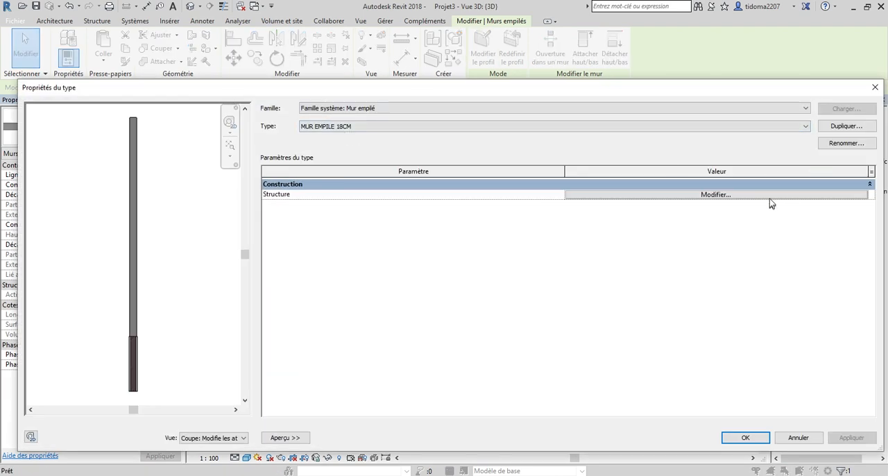
{"action": "left_click", "coordinate": [770, 198]}
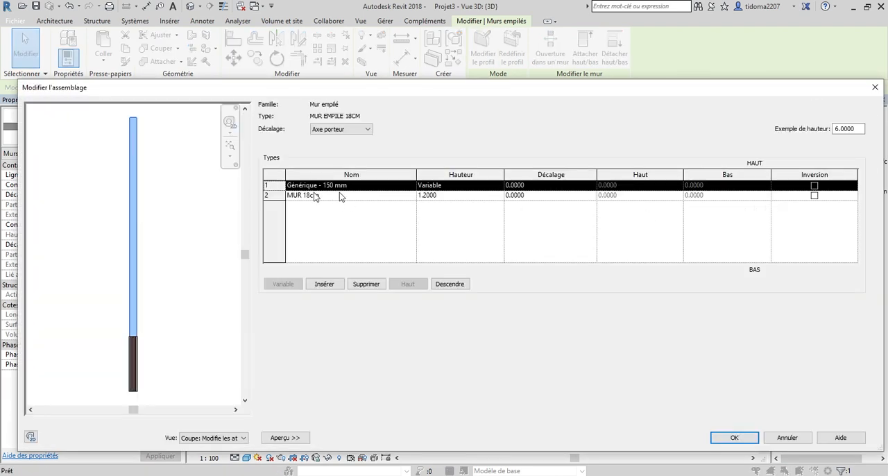
{"action": "left_click", "coordinate": [409, 189]}
{"action": "left_click", "coordinate": [410, 188]}
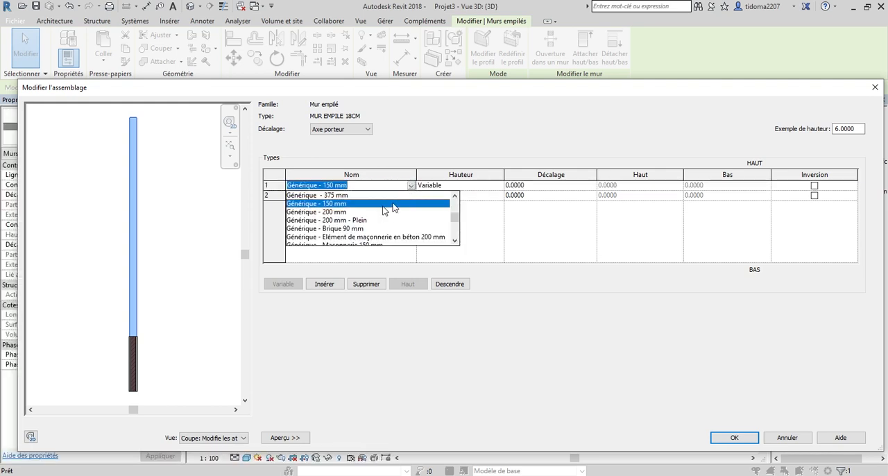
{"action": "left_click", "coordinate": [410, 187]}
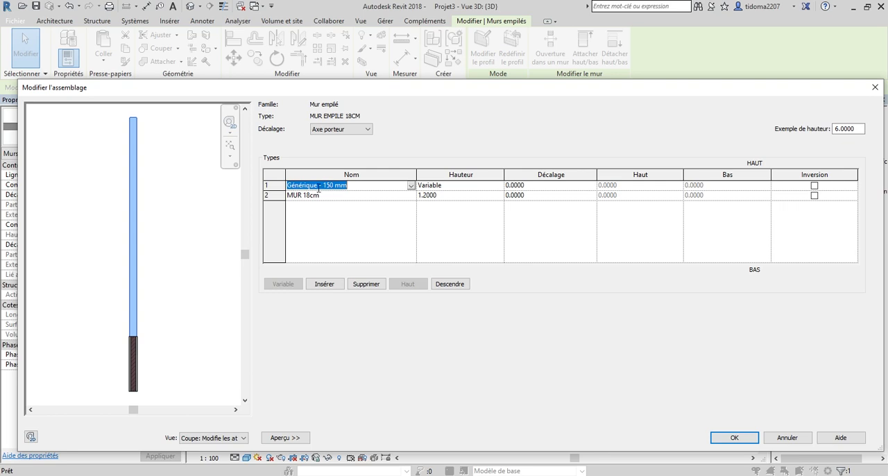
{"action": "left_click", "coordinate": [784, 437]}
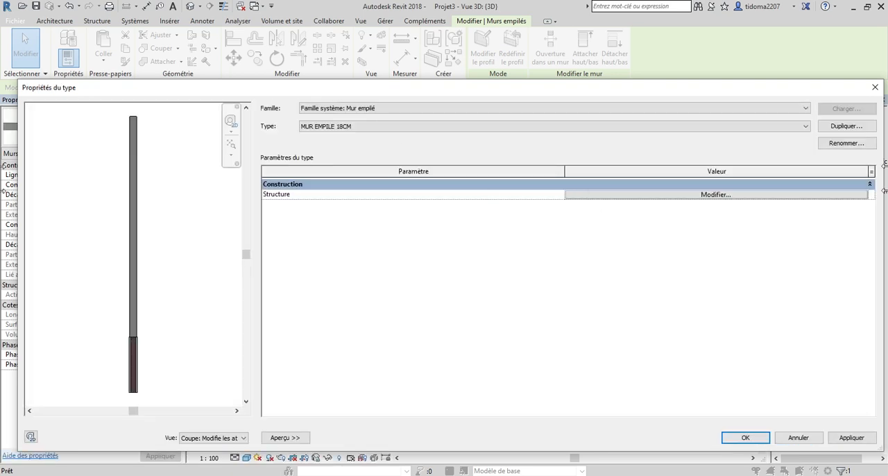
{"action": "left_click", "coordinate": [797, 437]}
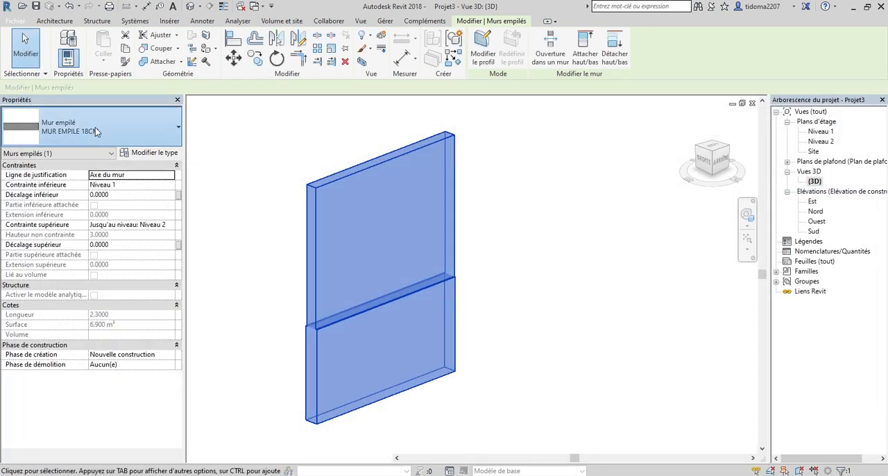
Change the selected stacked wall to the basic wall type Générique - 150 mm.
{"action": "left_click", "coordinate": [95, 127]}
{"action": "scroll", "coordinate": [76, 250], "scroll_direction": "up", "scroll_amount": 5}
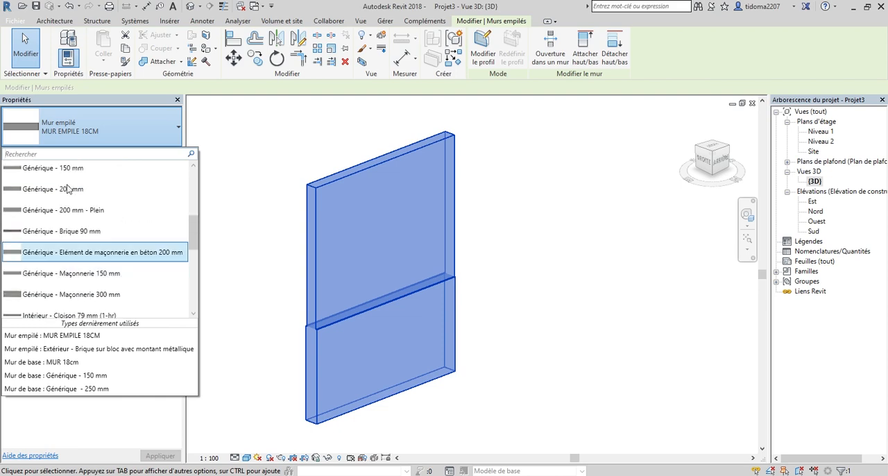
{"action": "left_click", "coordinate": [84, 172]}
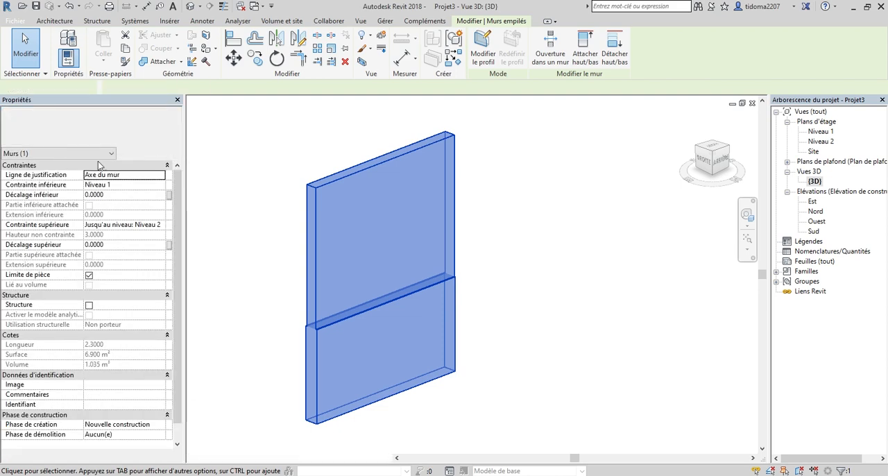
Assign the Cerisier material to the Porteur/Ossature layer of the Générique - 150 mm wall type and accept the type changes.
{"action": "left_click", "coordinate": [149, 153]}
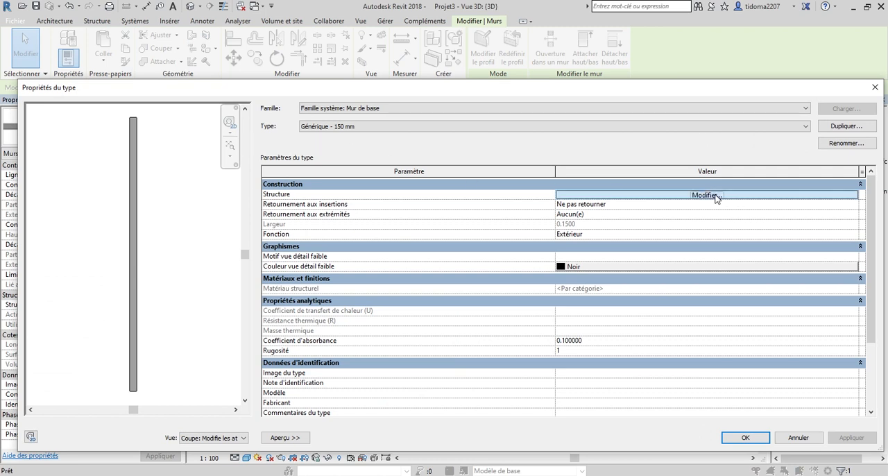
{"action": "left_click", "coordinate": [716, 196]}
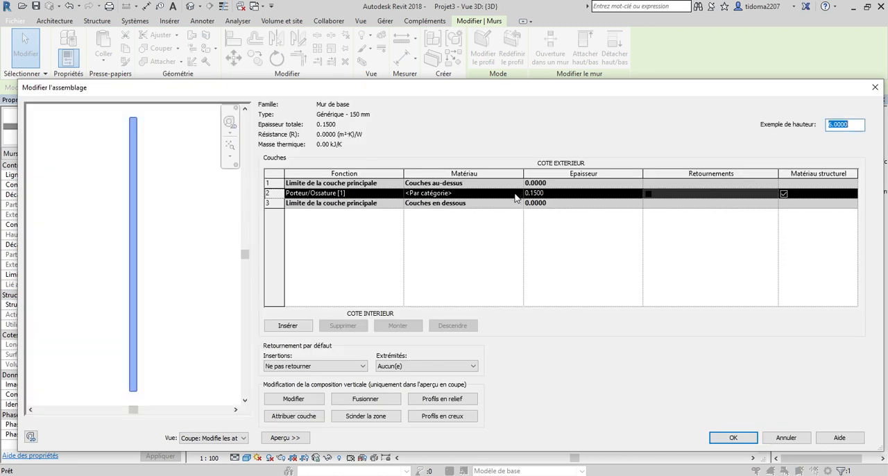
{"action": "left_click", "coordinate": [516, 194]}
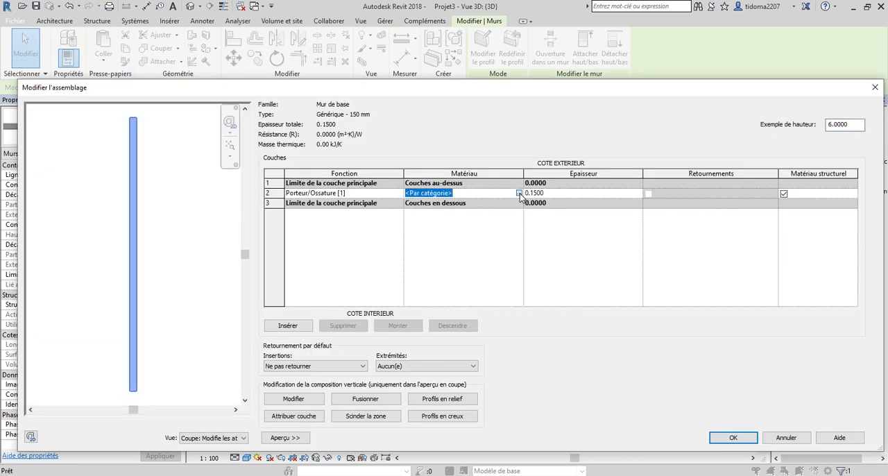
{"action": "left_click", "coordinate": [519, 194]}
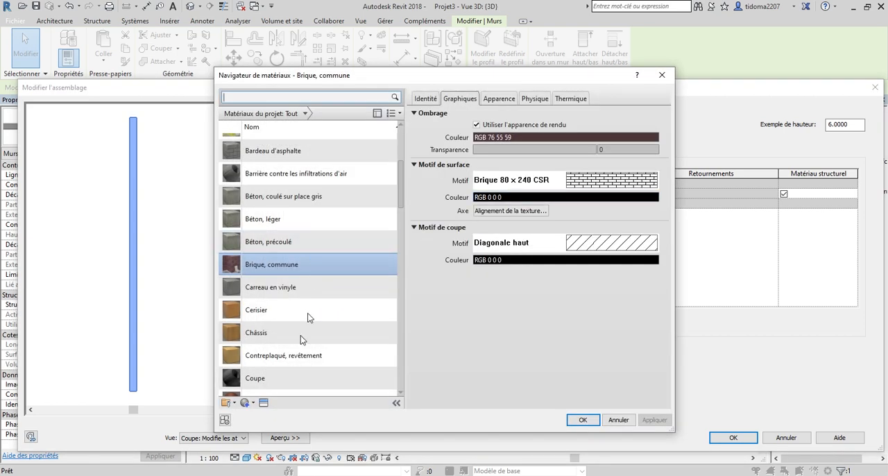
{"action": "scroll", "coordinate": [295, 319], "scroll_direction": "down", "scroll_amount": 4}
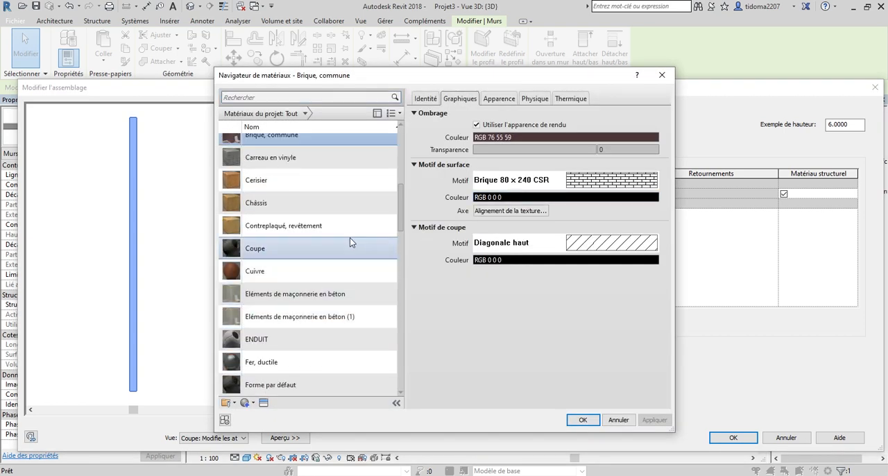
{"action": "scroll", "coordinate": [344, 298], "scroll_direction": "down", "scroll_amount": 2}
{"action": "scroll", "coordinate": [290, 234], "scroll_direction": "up", "scroll_amount": 4}
{"action": "left_click", "coordinate": [290, 248]}
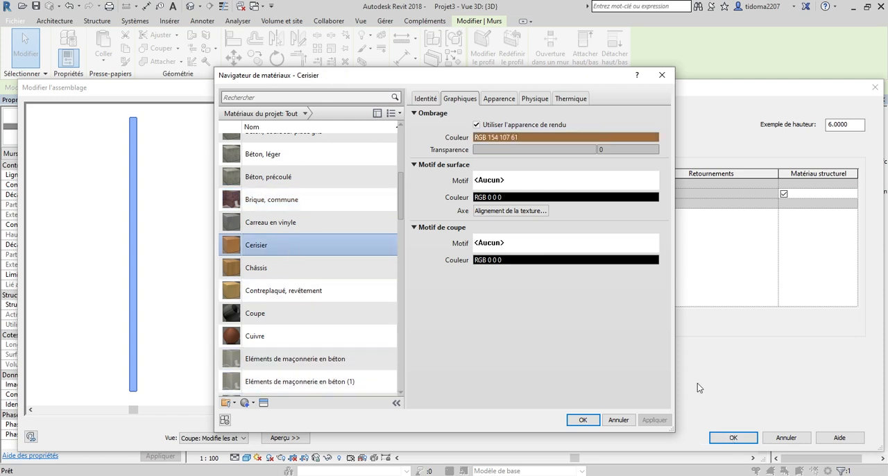
{"action": "left_click", "coordinate": [580, 420]}
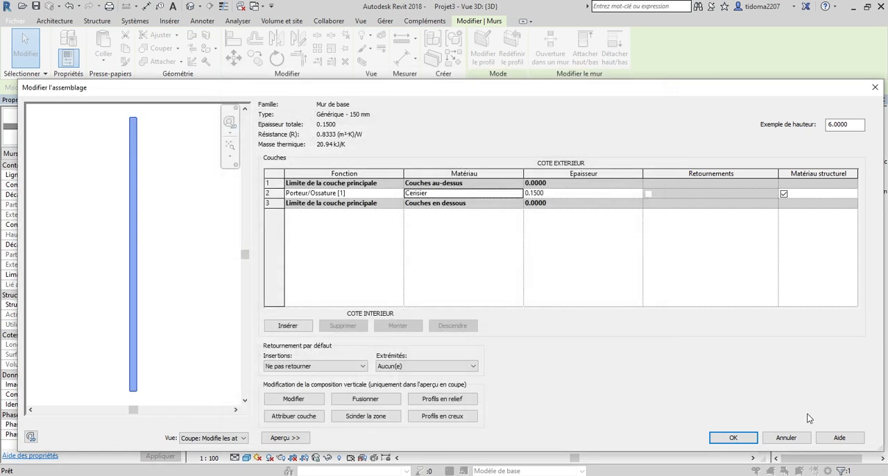
{"action": "left_click", "coordinate": [732, 437]}
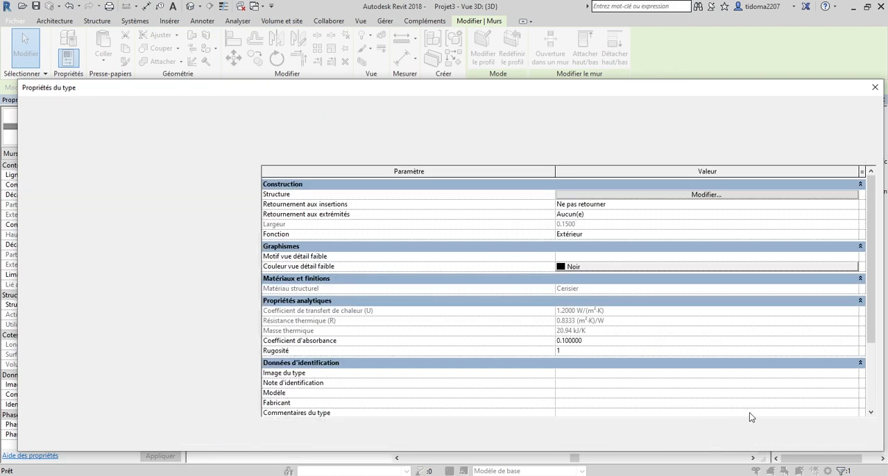
{"action": "left_click", "coordinate": [851, 438]}
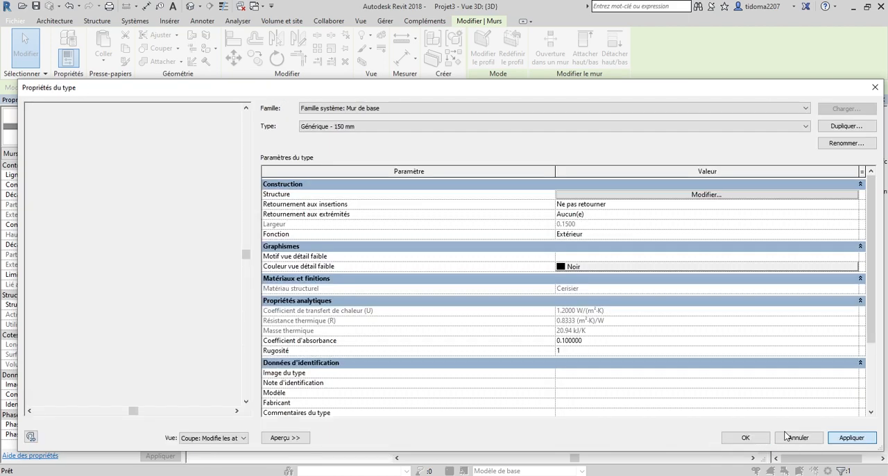
{"action": "left_click", "coordinate": [746, 437]}
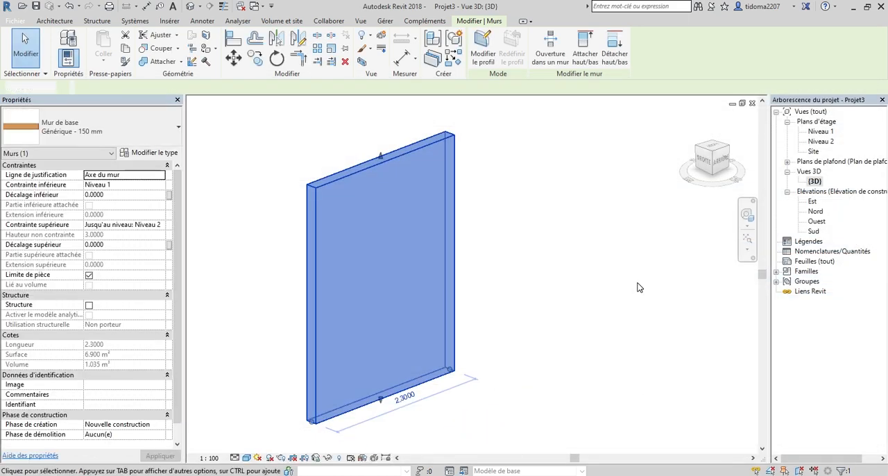
{"action": "left_click", "coordinate": [639, 288]}
Switch the wall in the 3D view back to the stacked wall type MUR EMPILE 18CM.
{"action": "scroll", "coordinate": [562, 222], "scroll_direction": "down", "scroll_amount": 3}
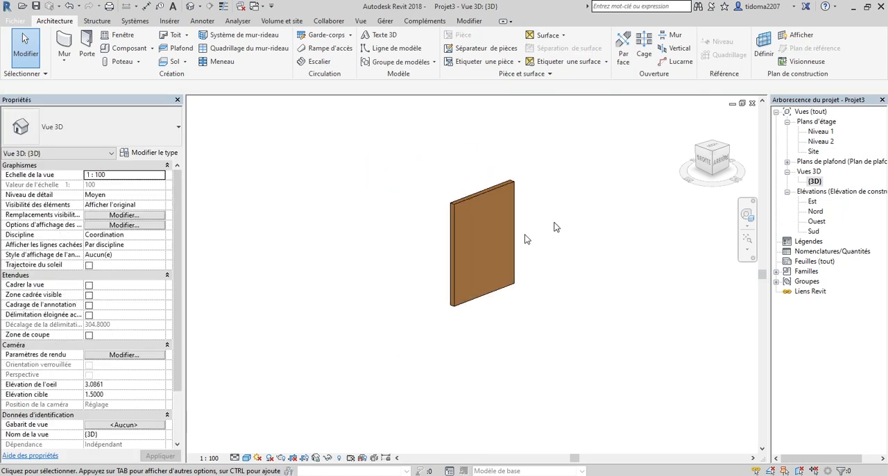
{"action": "left_click", "coordinate": [469, 194]}
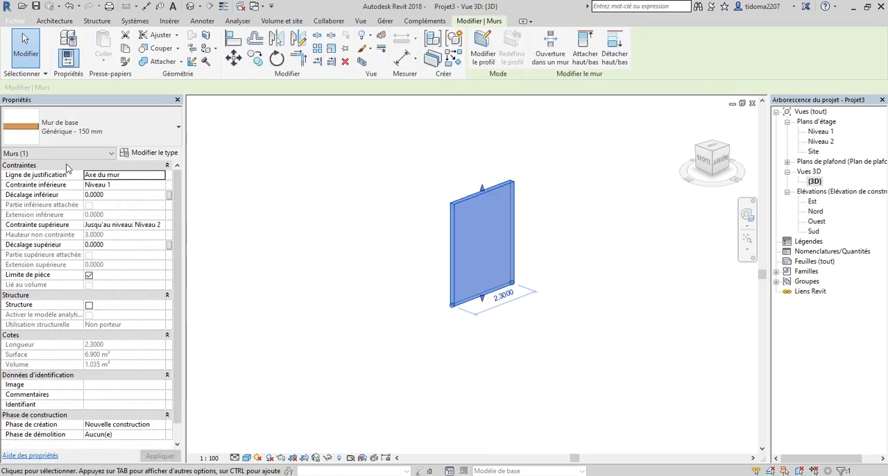
{"action": "left_click", "coordinate": [108, 137]}
{"action": "scroll", "coordinate": [96, 278], "scroll_direction": "down", "scroll_amount": 5}
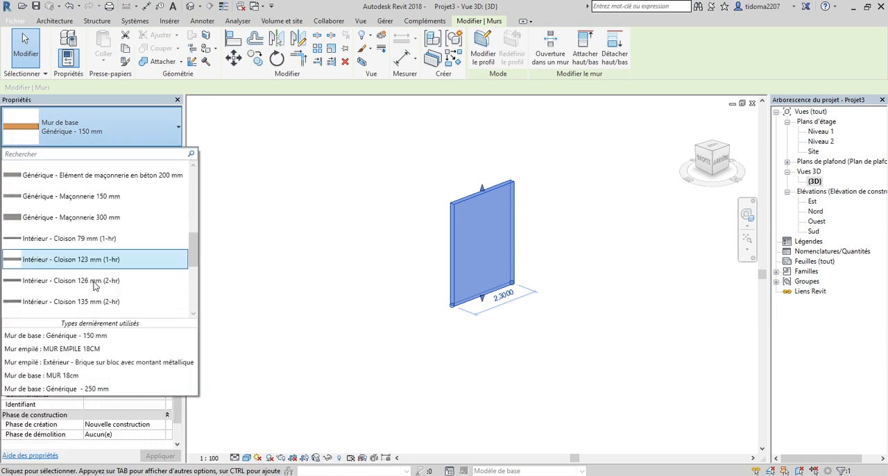
{"action": "scroll", "coordinate": [95, 287], "scroll_direction": "down", "scroll_amount": 2}
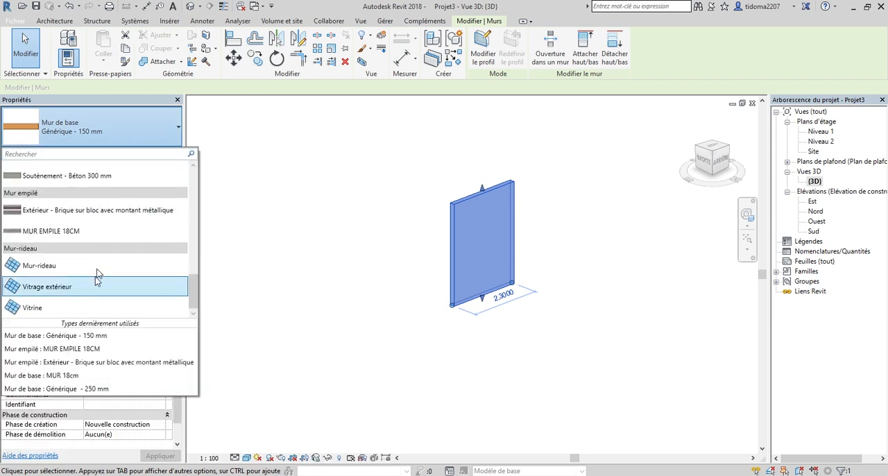
{"action": "left_click", "coordinate": [39, 236]}
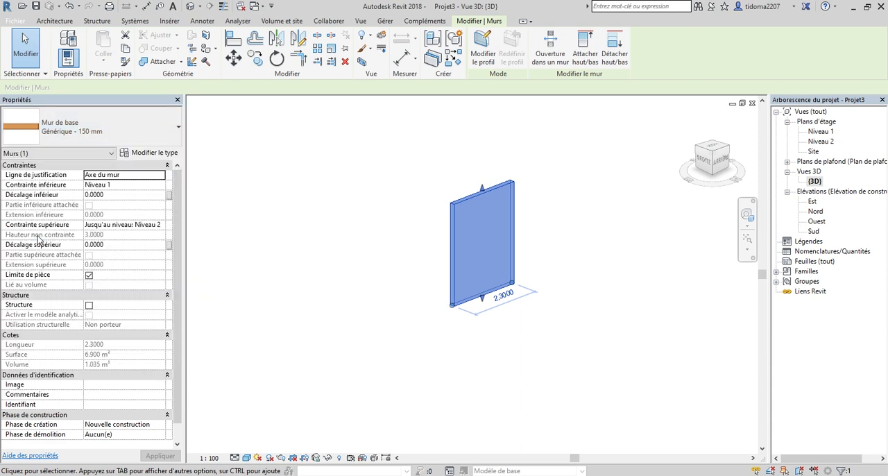
{"action": "left_click", "coordinate": [562, 309]}
Examine the stacked wall's upper and lower parts and their junction up close and from the rear side.
{"action": "scroll", "coordinate": [497, 212], "scroll_direction": "up", "scroll_amount": 5}
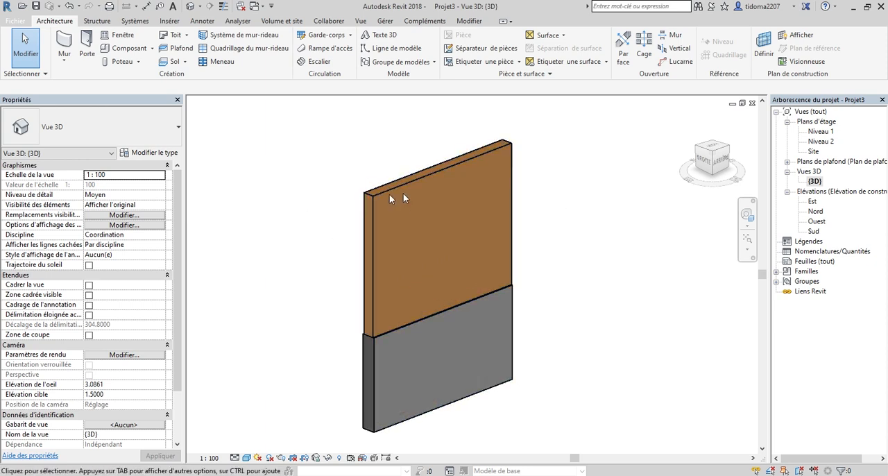
{"action": "scroll", "coordinate": [603, 246], "scroll_direction": "down", "scroll_amount": 1}
{"action": "scroll", "coordinate": [400, 374], "scroll_direction": "up", "scroll_amount": 3}
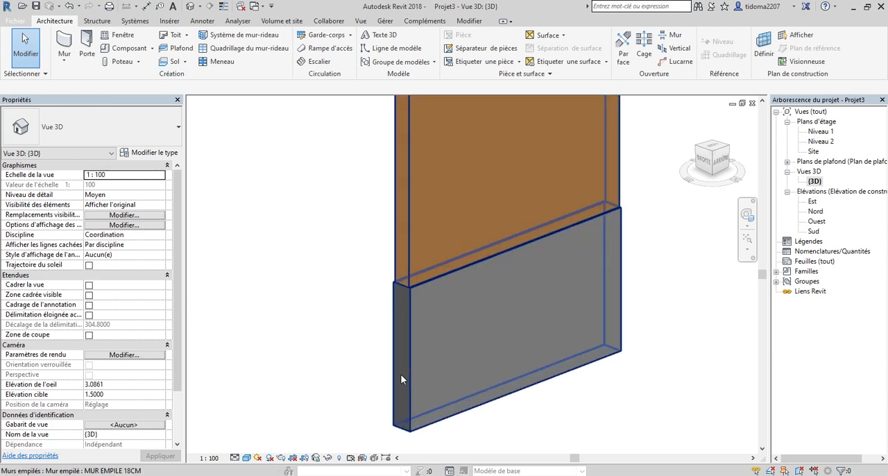
{"action": "scroll", "coordinate": [430, 269], "scroll_direction": "down", "scroll_amount": 4}
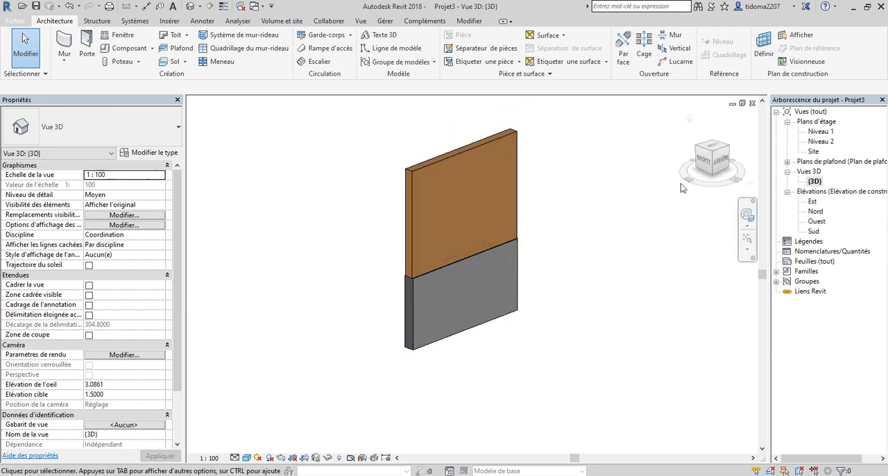
{"action": "mouse_move", "coordinate": [714, 169]}
{"action": "left_mouse_down"}
{"action": "mouse_move", "coordinate": [650, 171]}
{"action": "mouse_move", "coordinate": [689, 178]}
{"action": "left_mouse_up"}
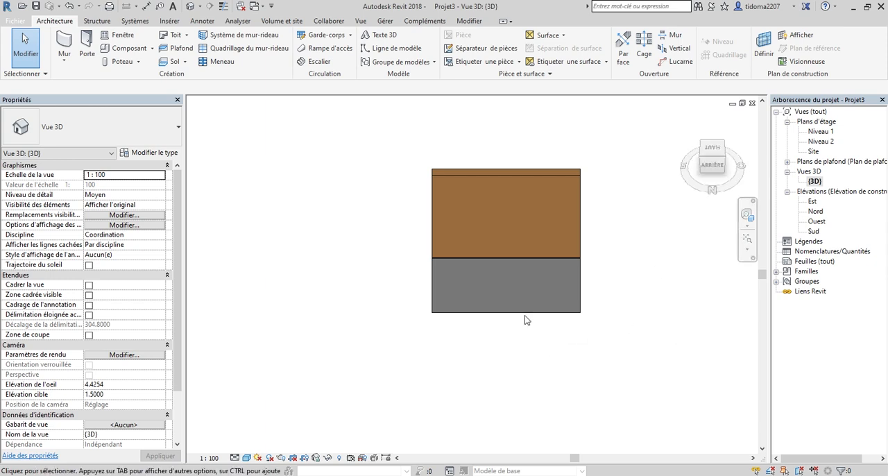
{"action": "left_click", "coordinate": [690, 121]}
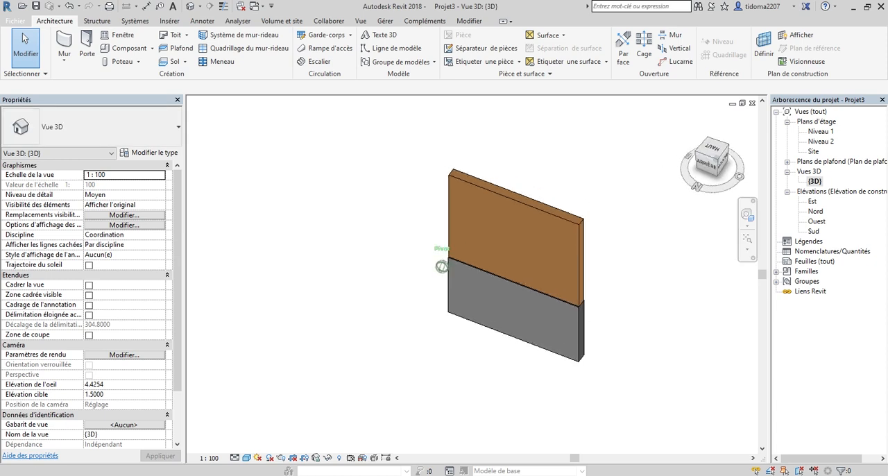